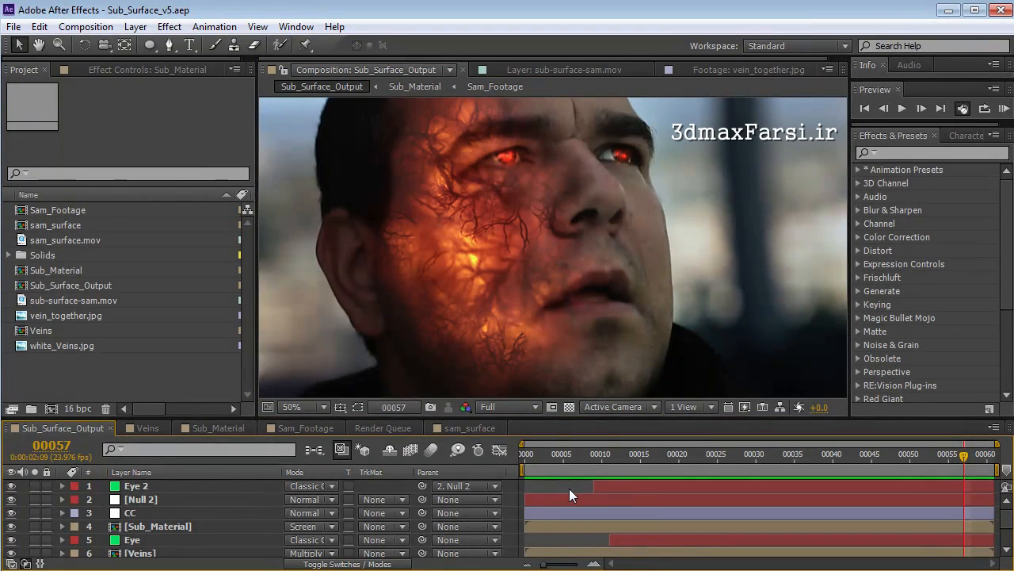
- Preview and scrub the finished Sub_Surface_Output composition, examining the glowing veins on the face up close
key(KP_0)
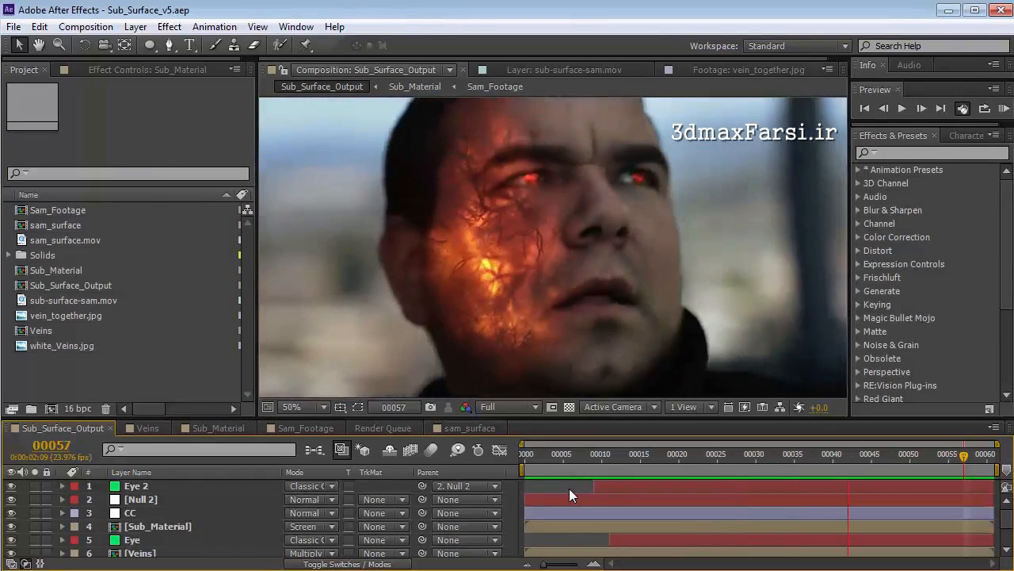
drag(766, 451, 863, 477)
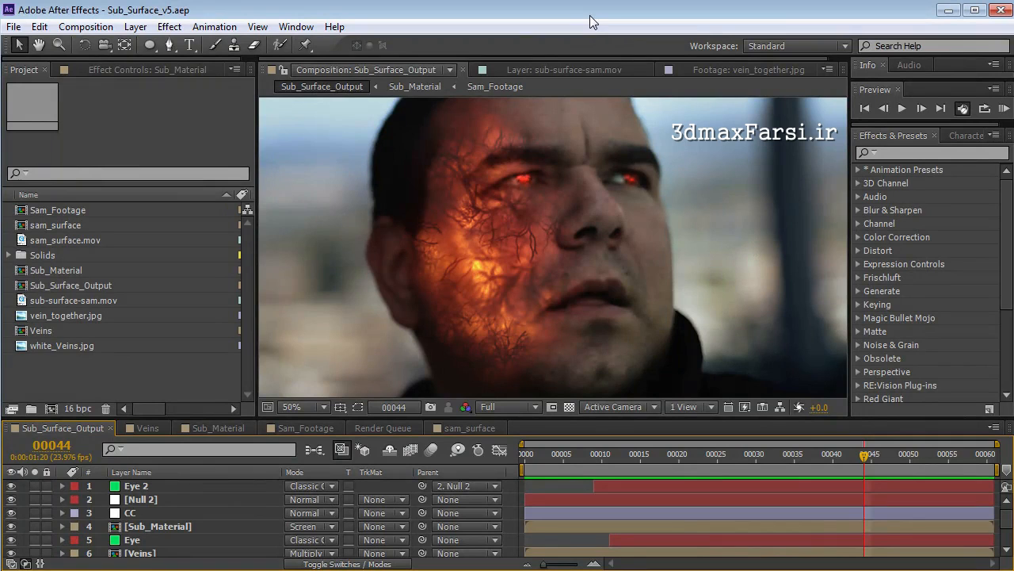
key(space)
click(739, 457)
drag(738, 459, 935, 475)
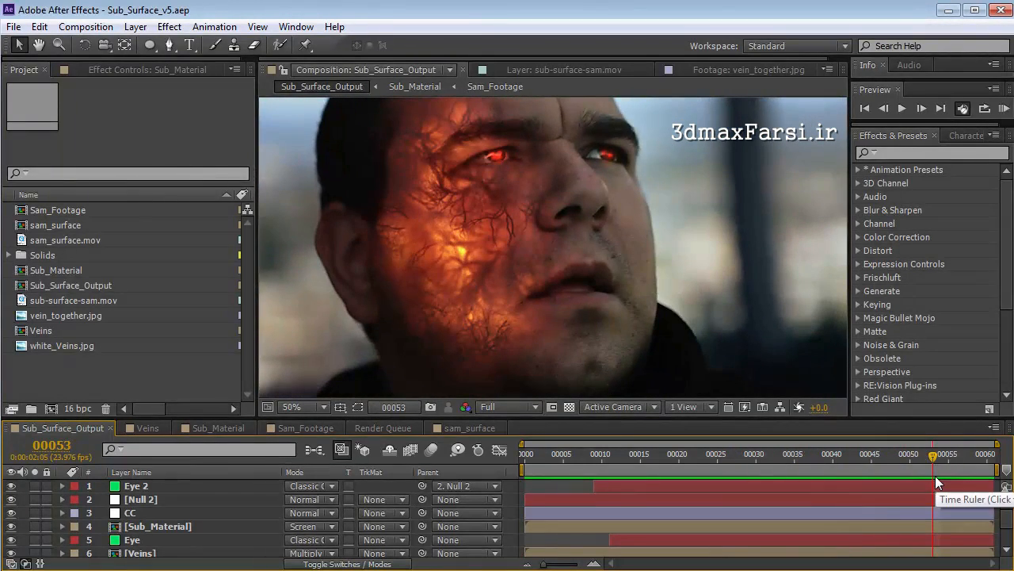
scroll(479, 263, up, 1)
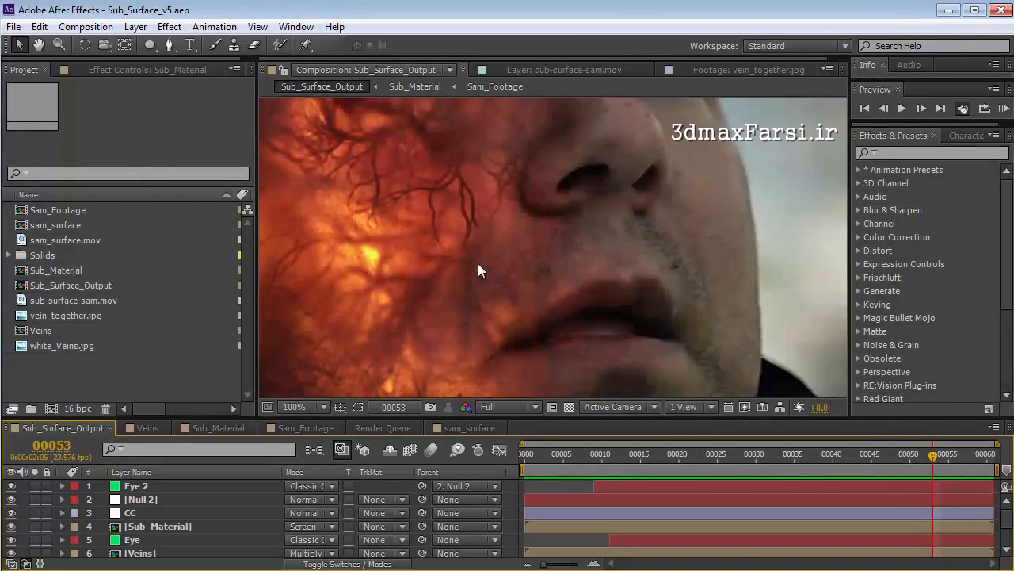
scroll(457, 290, down, 1)
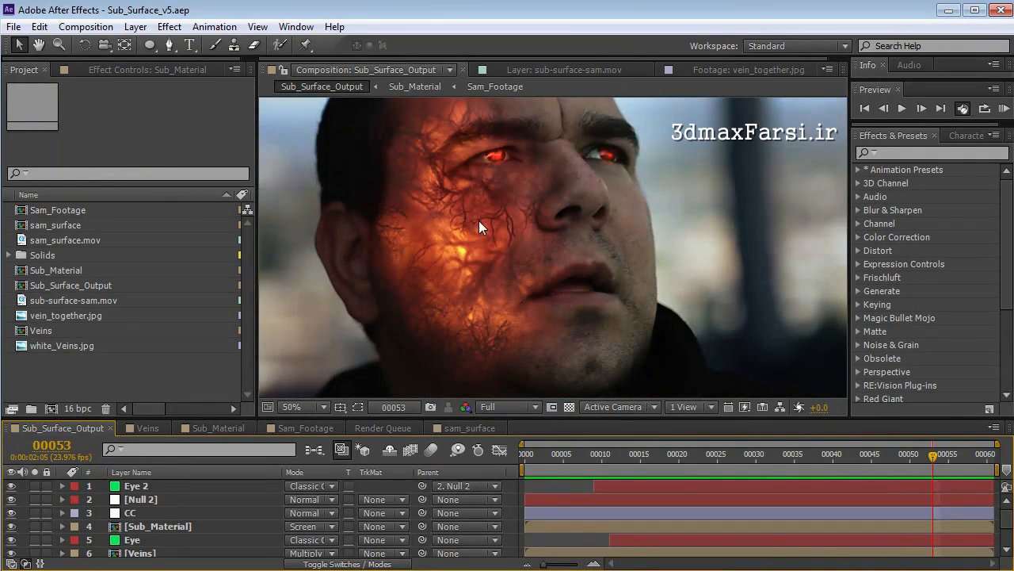
drag(931, 459, 981, 463)
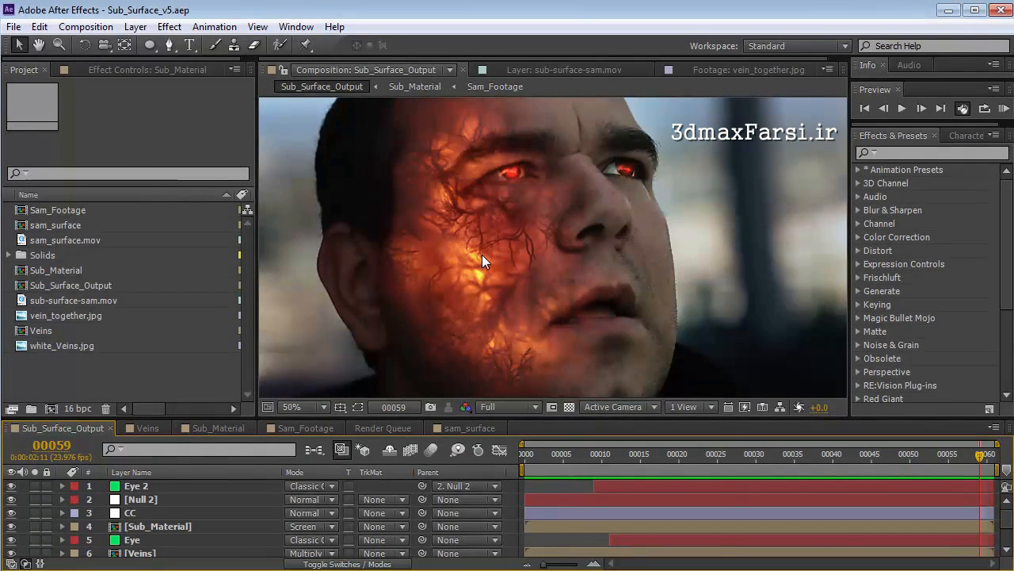
- Review the sub-surface-sam.mov footage, create a new composition from it and preview that composition
click(90, 368)
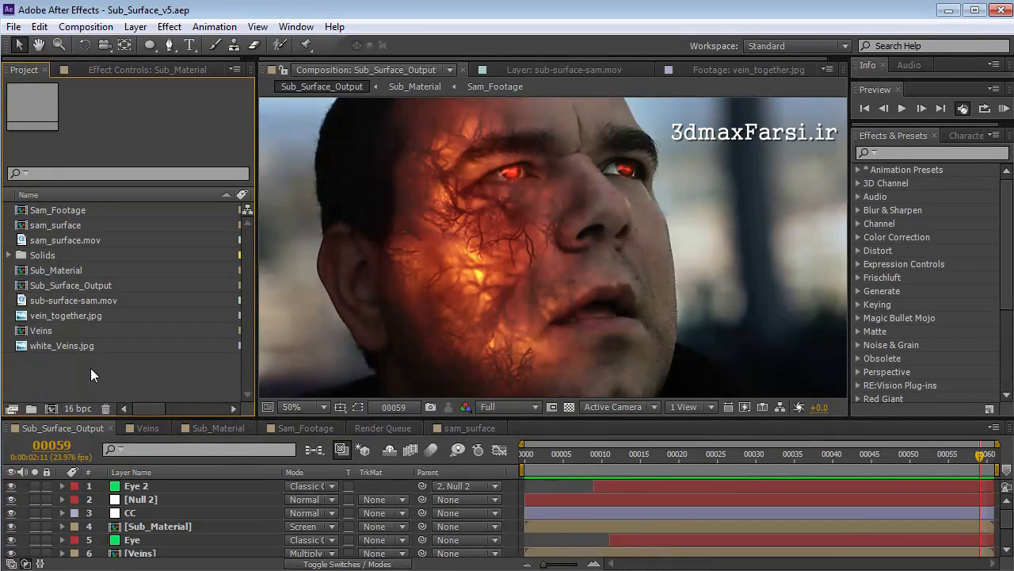
double_click(73, 302)
mouse_move(290, 371)
mouse_down()
mouse_move(823, 375)
mouse_move(311, 378)
mouse_move(583, 385)
mouse_move(819, 387)
mouse_move(830, 375)
mouse_up()
click(72, 301)
click(51, 407)
drag(524, 456, 878, 492)
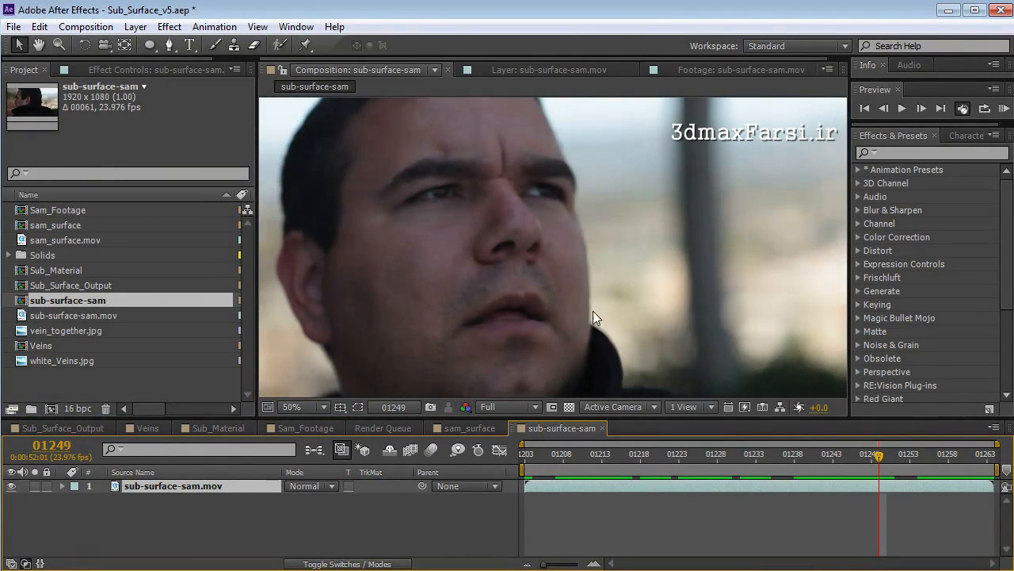
key(space)
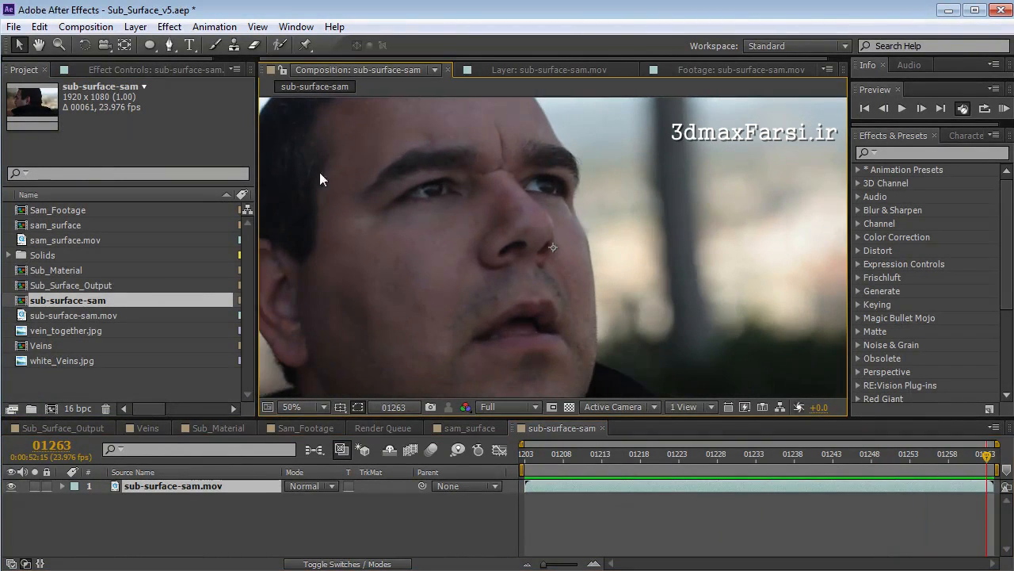
- Send the sub-surface-sam.mov layer to mocha AE for tracking and create a project named sub-surface-sam_v2
click(214, 27)
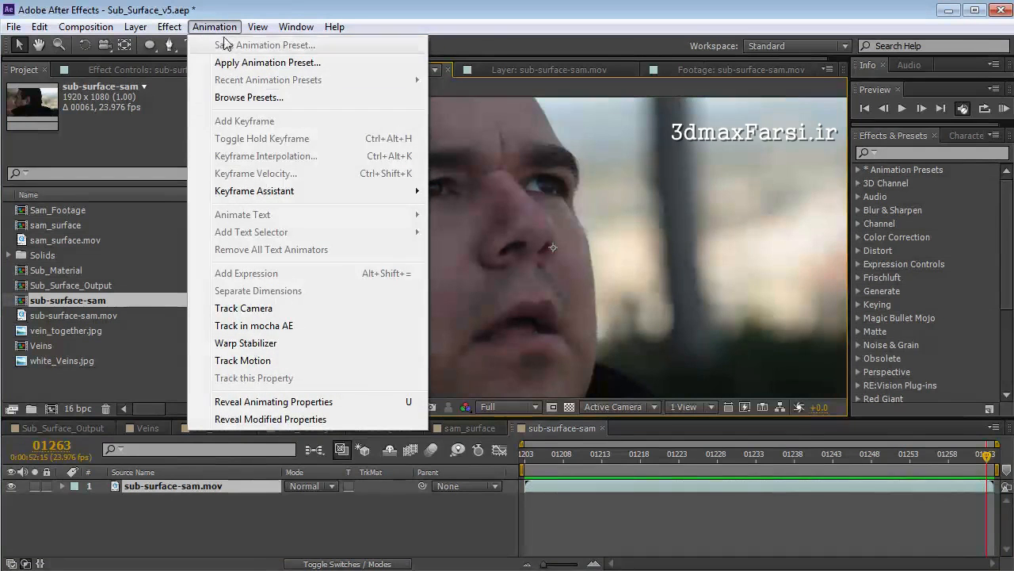
click(278, 326)
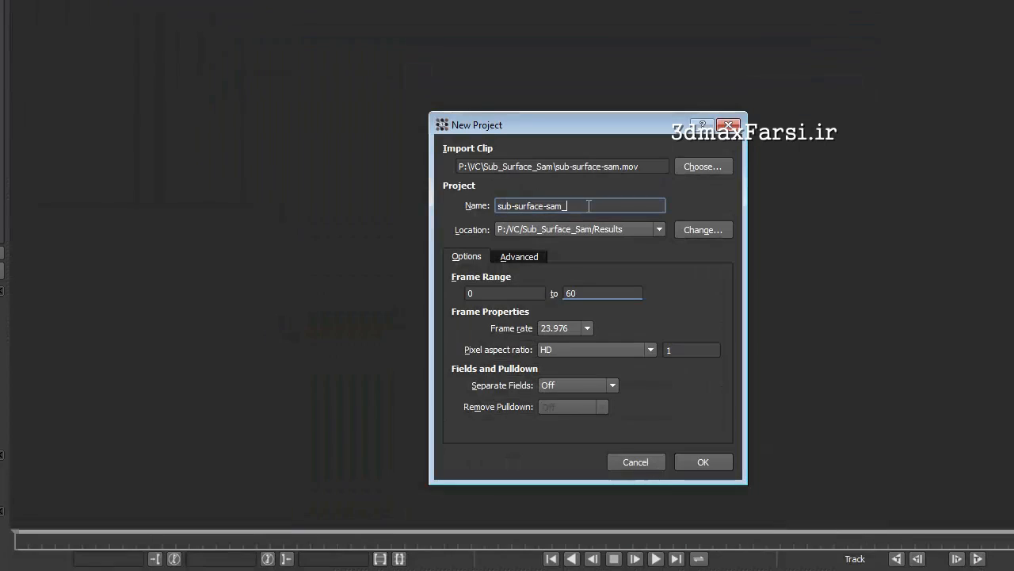
text(v2)
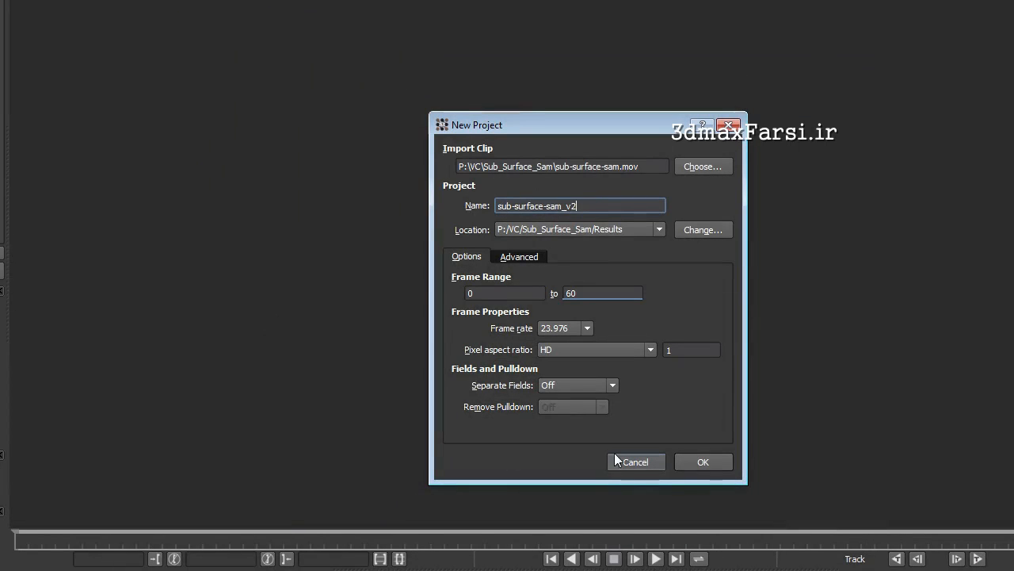
click(713, 463)
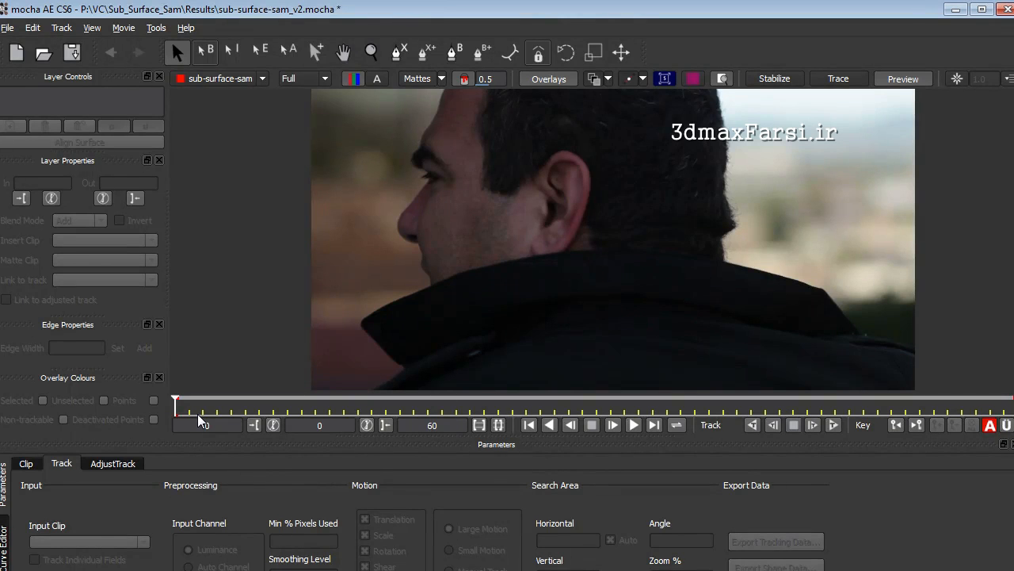
- At frame 60, draw a closed Bezier shape around the cheek, running from the temple past the nose to the jaw
drag(175, 407, 1013, 404)
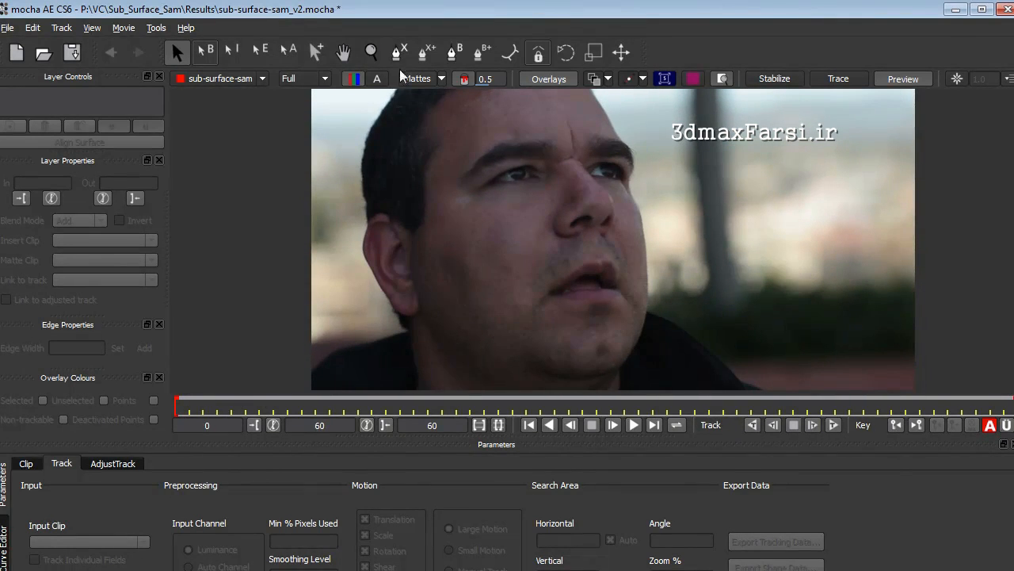
click(455, 55)
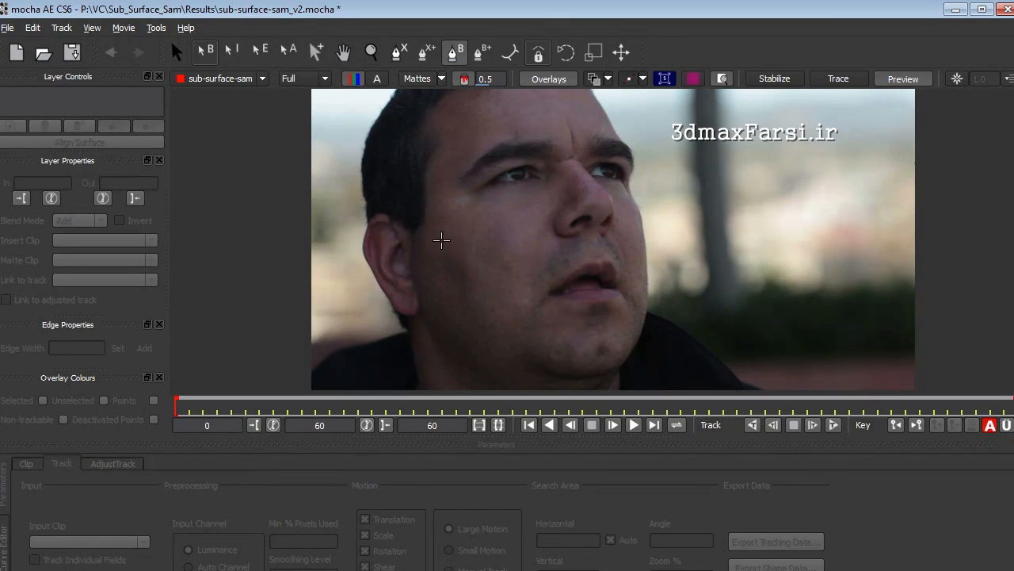
click(464, 141)
click(495, 195)
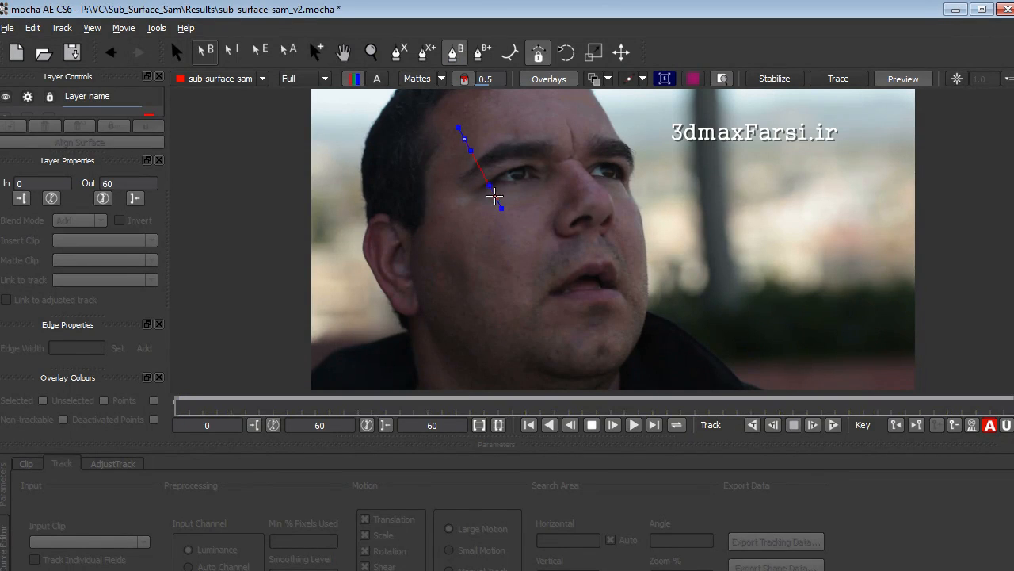
click(563, 202)
click(545, 274)
click(432, 220)
right_click(462, 141)
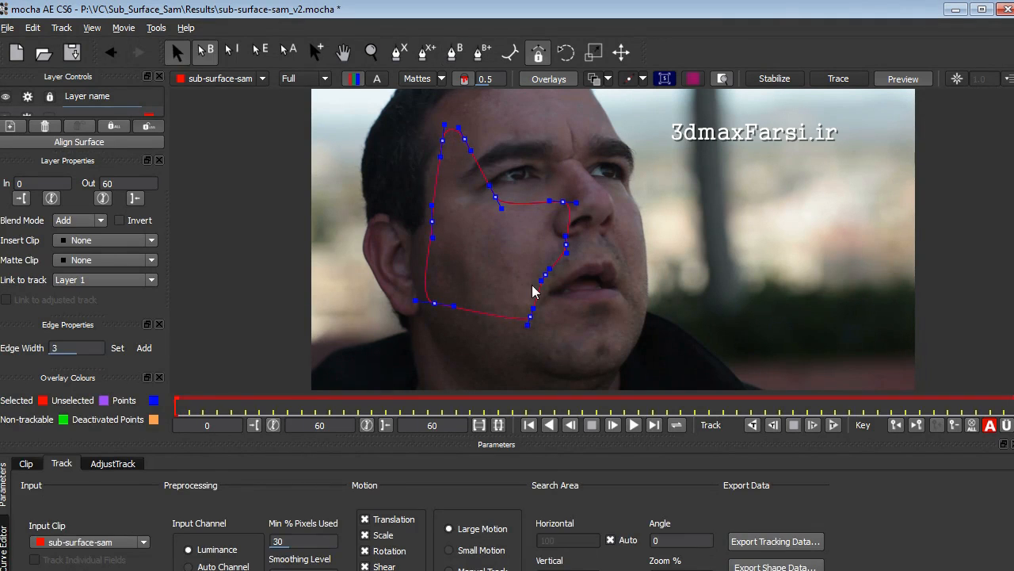
- Refine the cheek shape by repositioning its points at the jaw, below the eye, beside the nose and at the temple
drag(435, 304, 474, 320)
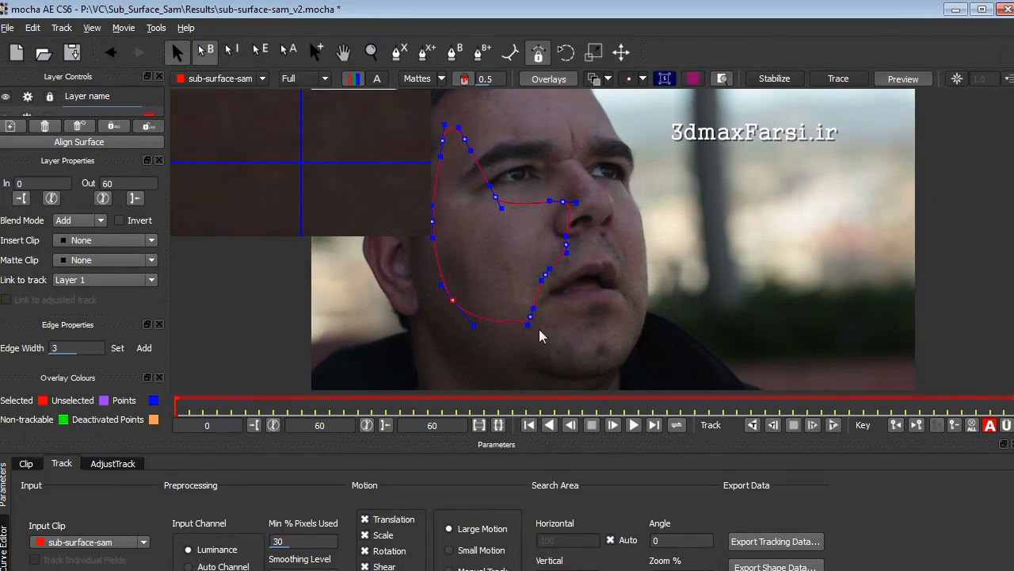
mouse_move(494, 196)
mouse_down()
mouse_move(524, 182)
mouse_move(502, 194)
mouse_up()
click(570, 247)
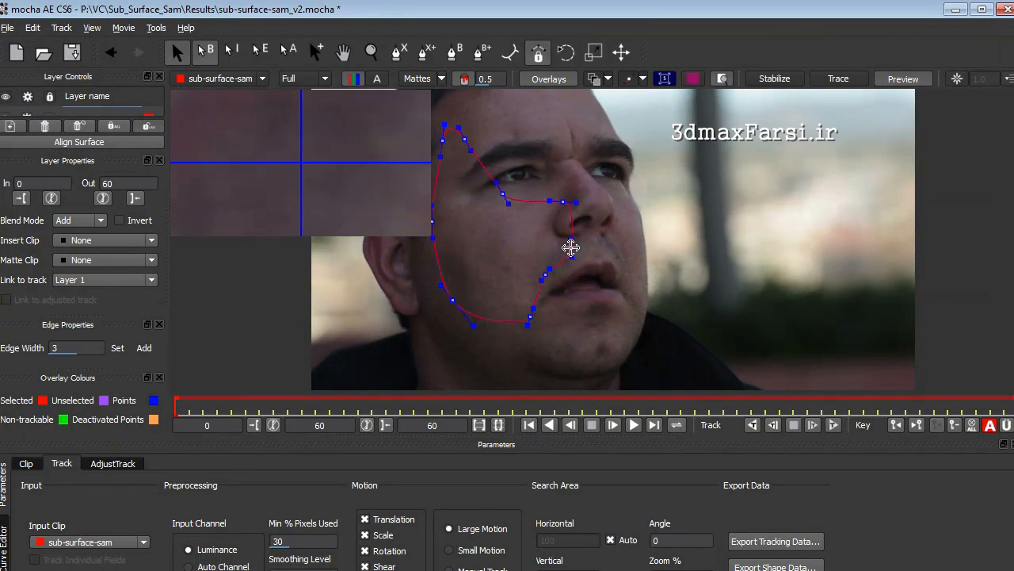
drag(442, 142, 467, 143)
drag(452, 300, 444, 306)
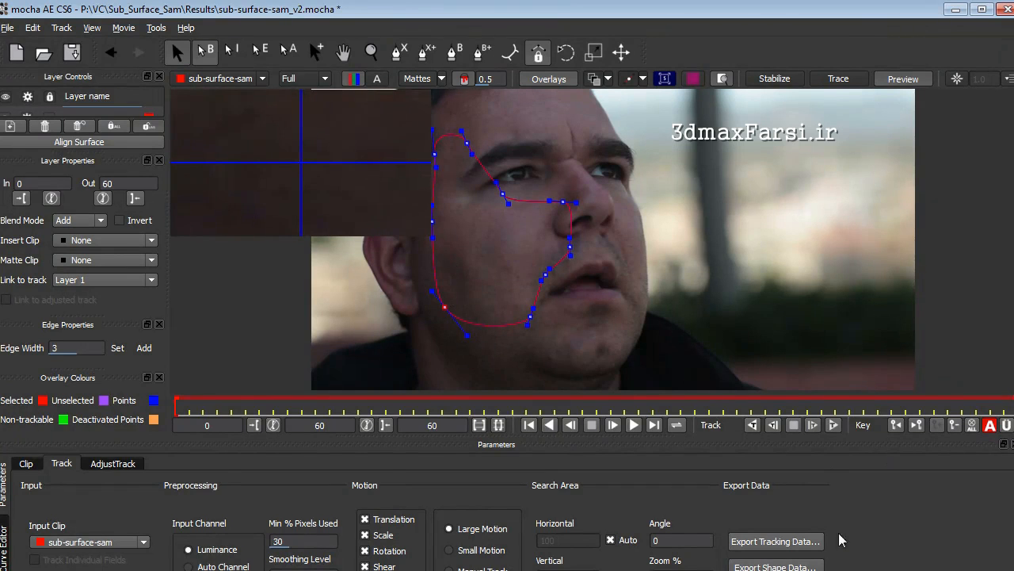
- Track the cheek shape backward from frame 60 through the clip, check the track, and align the surface at frame 60
click(752, 428)
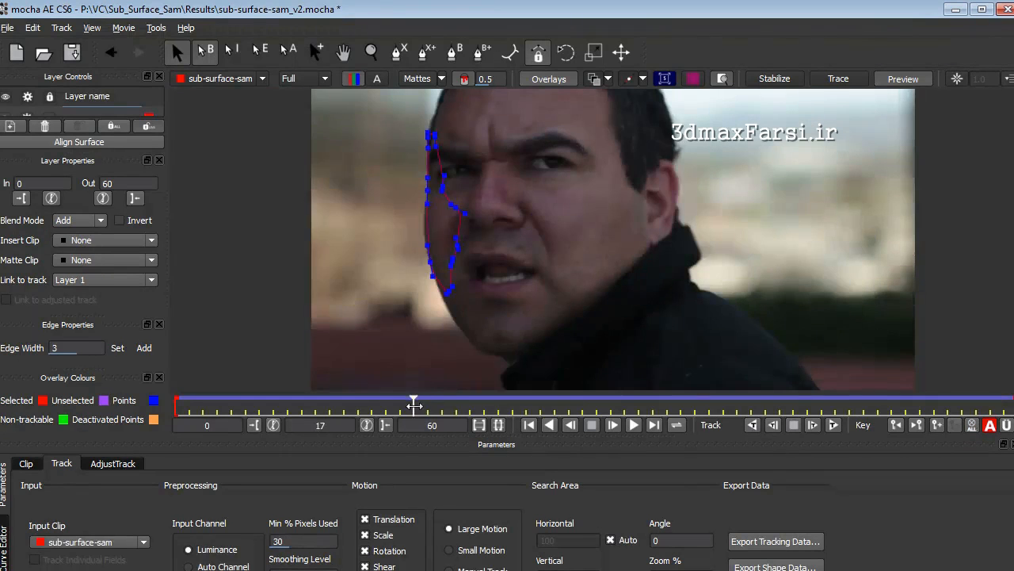
drag(414, 404, 983, 399)
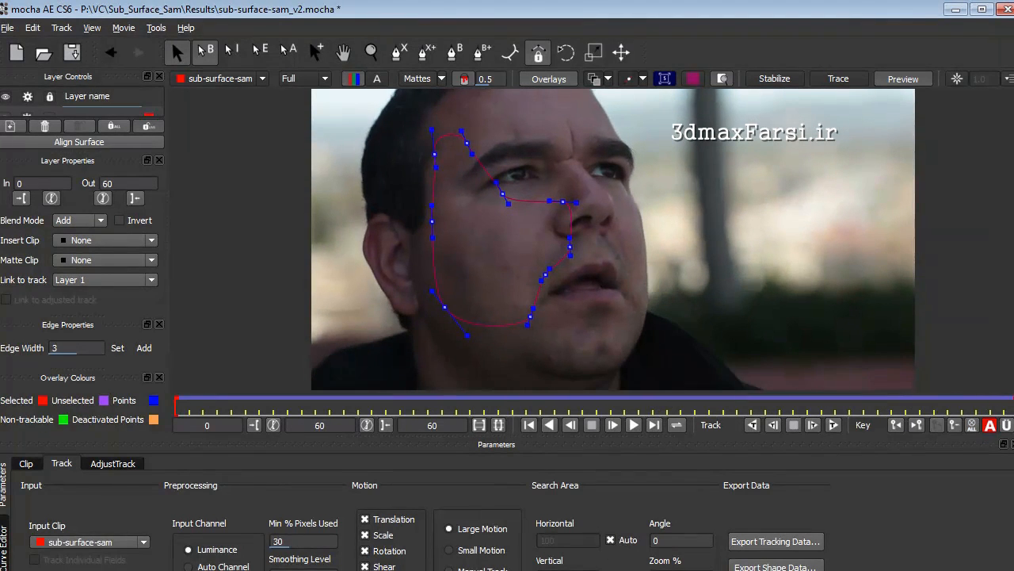
click(87, 142)
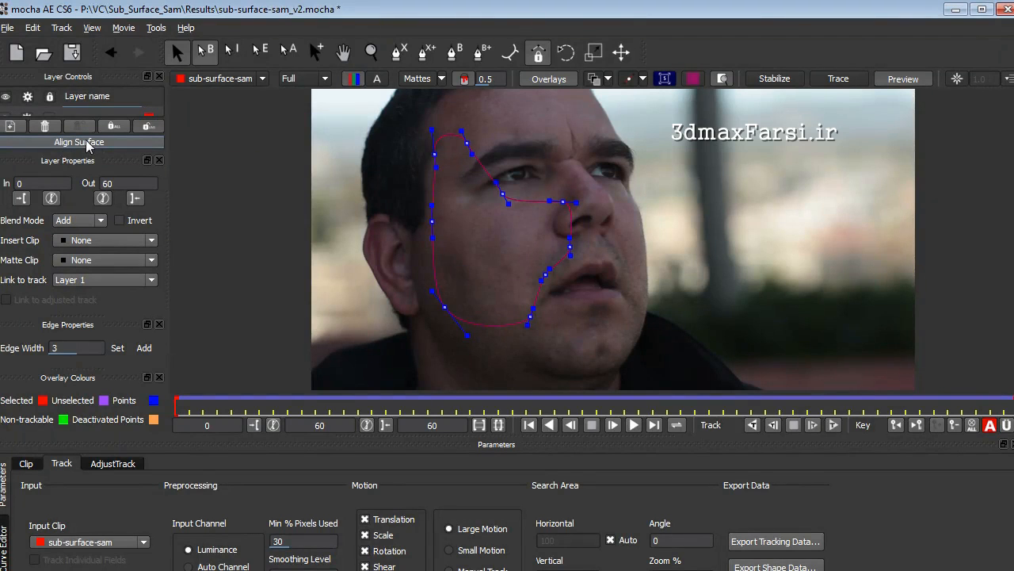
- Copy the tracking data to the clipboard in the After Effects Corner Pin format that supports RG Warp and mochaImport
click(777, 542)
click(380, 300)
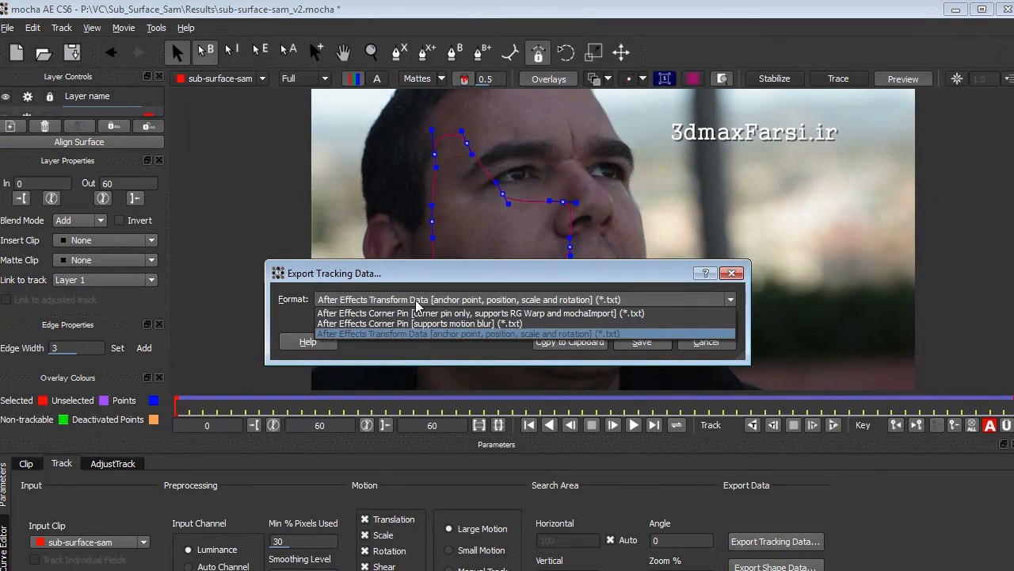
click(375, 315)
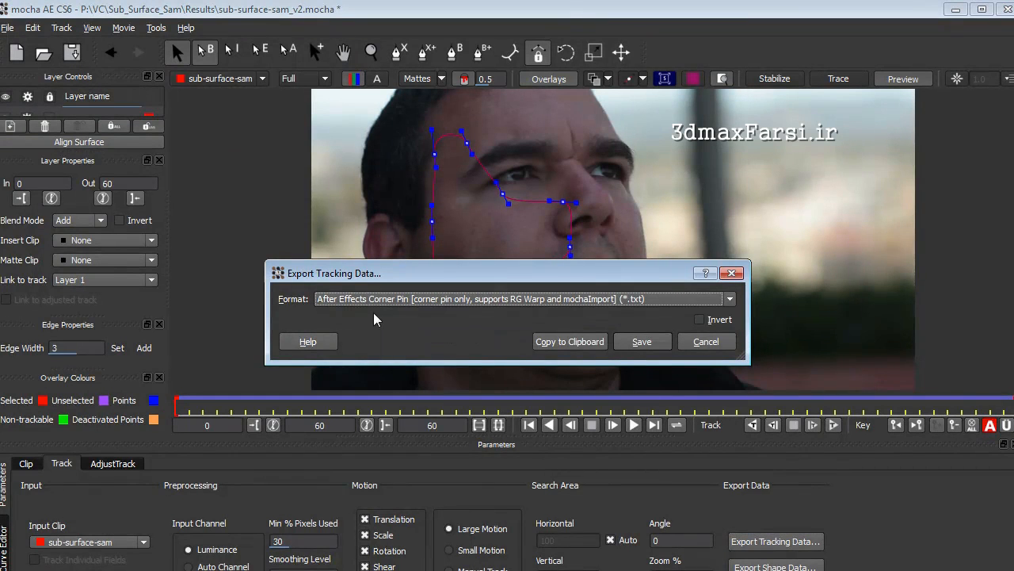
click(561, 342)
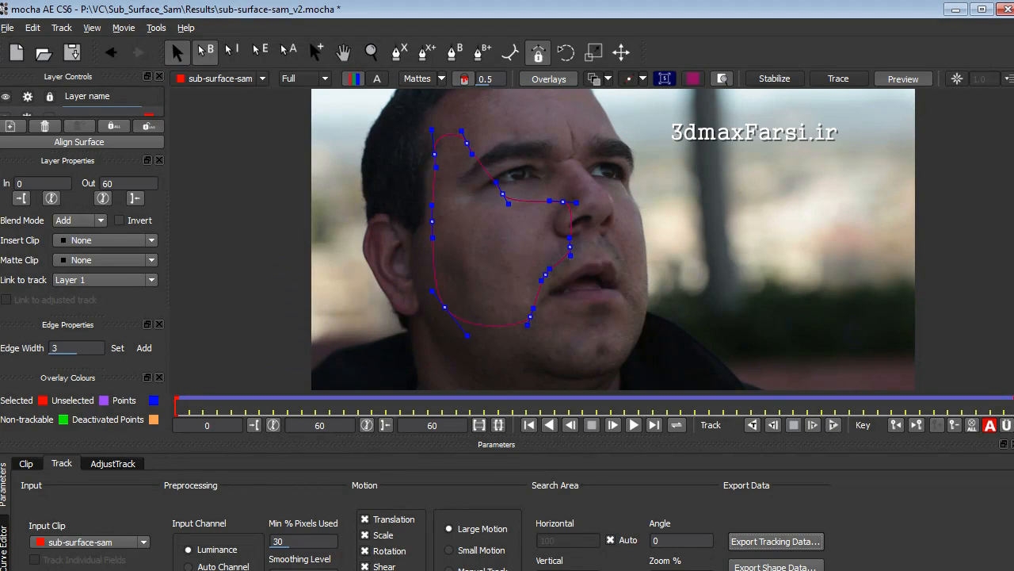
- Switch back to After Effects and add a black 1920 x 1080 solid named Tracking_Data above the footage
key(alt+Tab)
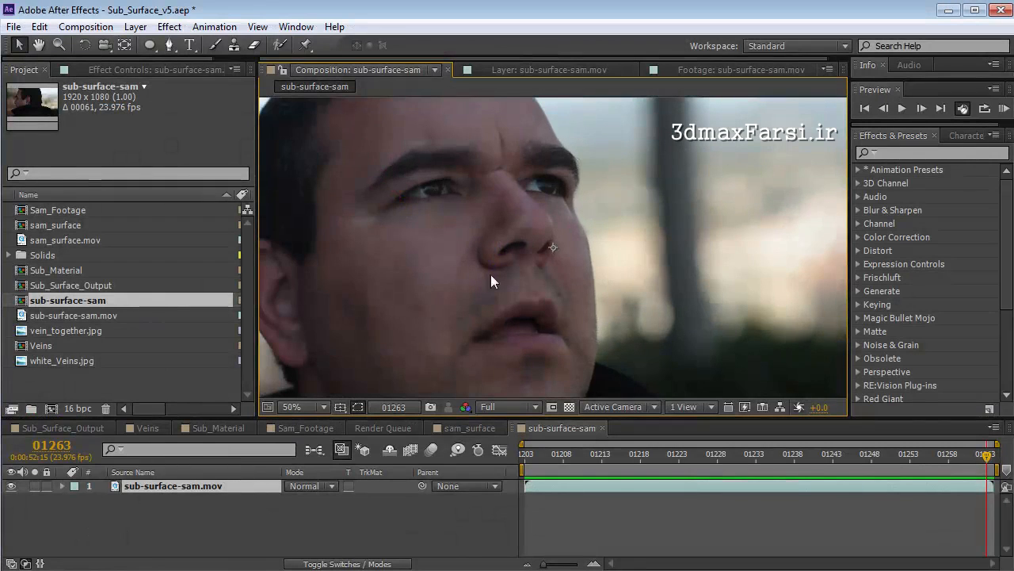
key(comma)
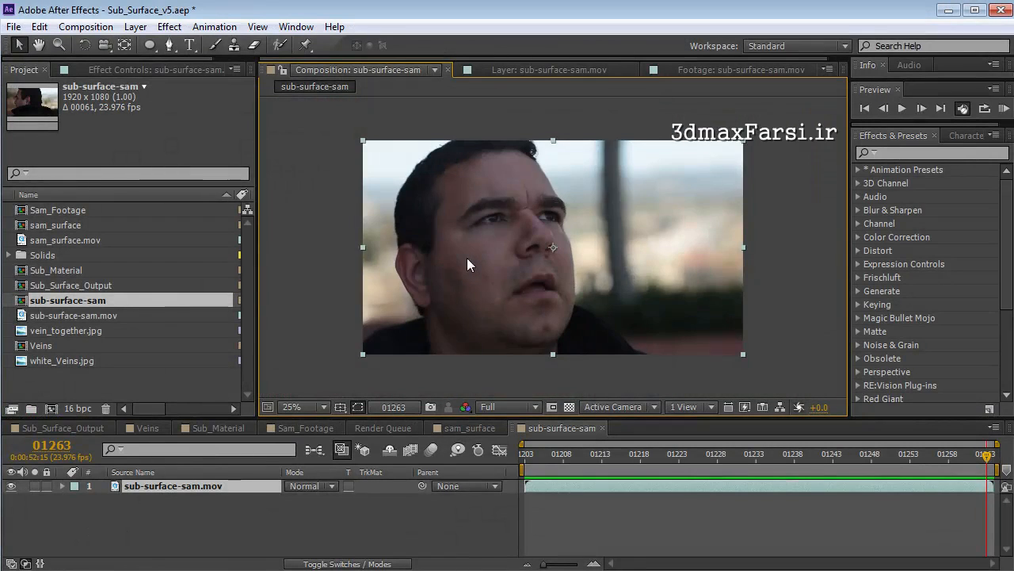
click(136, 26)
mouse_move(158, 41)
click(439, 63)
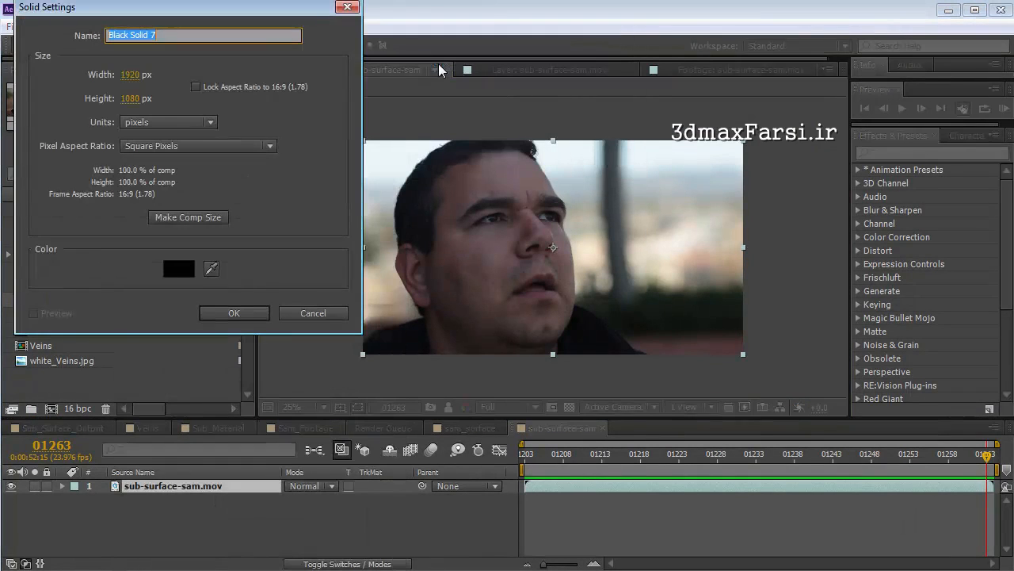
text(Tr)
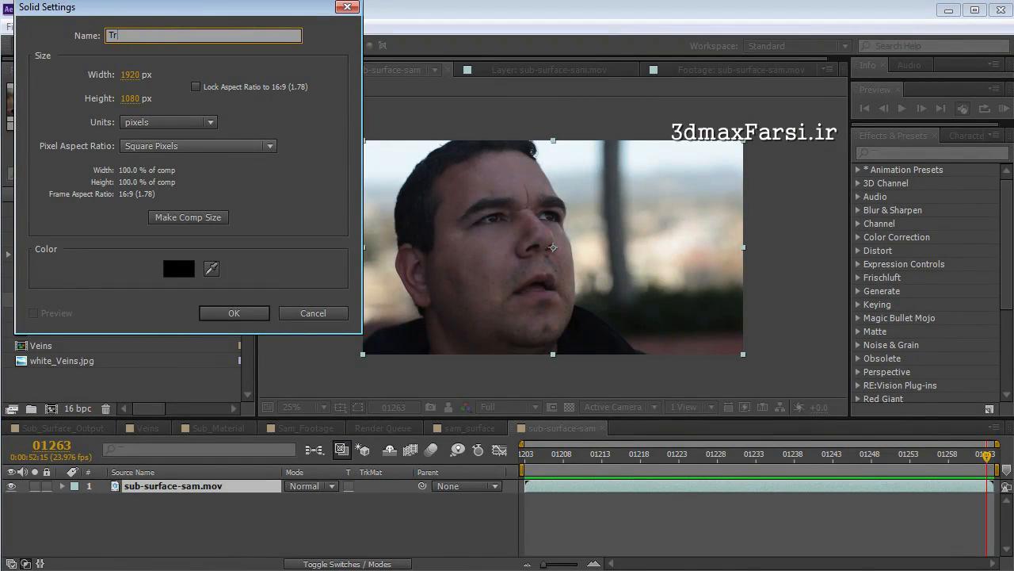
text(acking_Data)
key(Return)
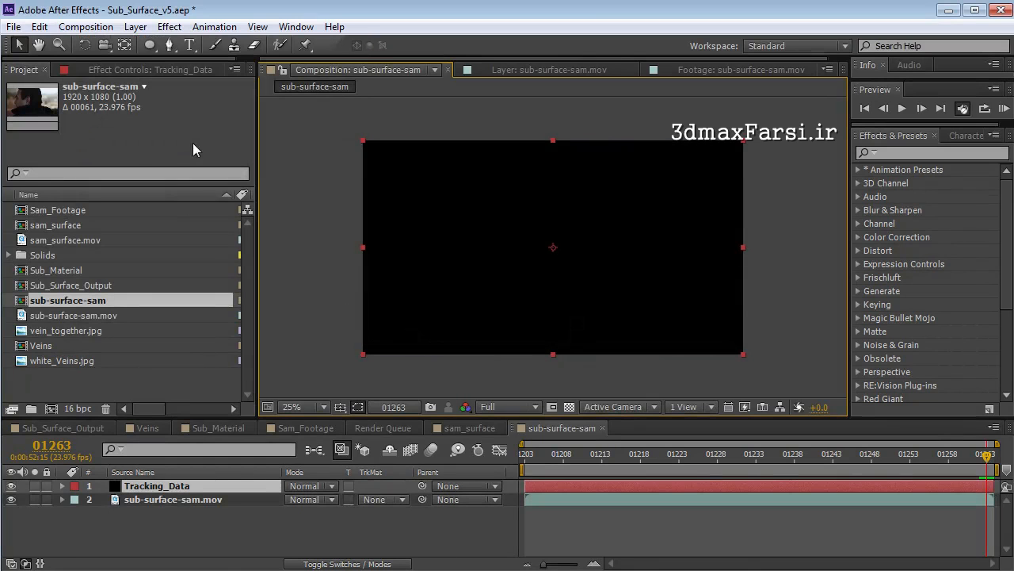
- Paste the tracking data onto the Tracking_Data solid at the first frame, reveal its Corner Pin keyframes and scrub to check the motion
key(Home)
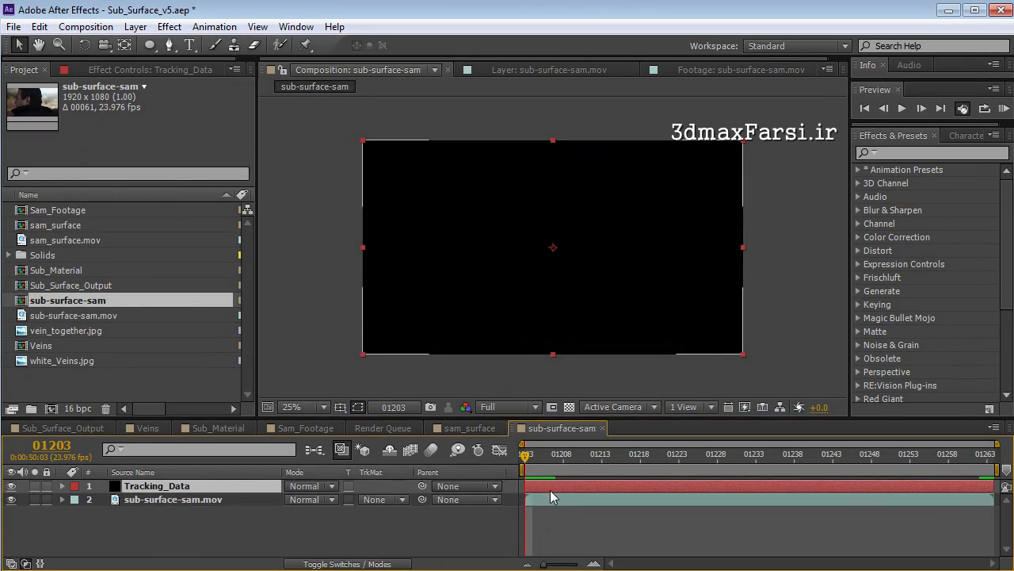
drag(516, 417, 516, 398)
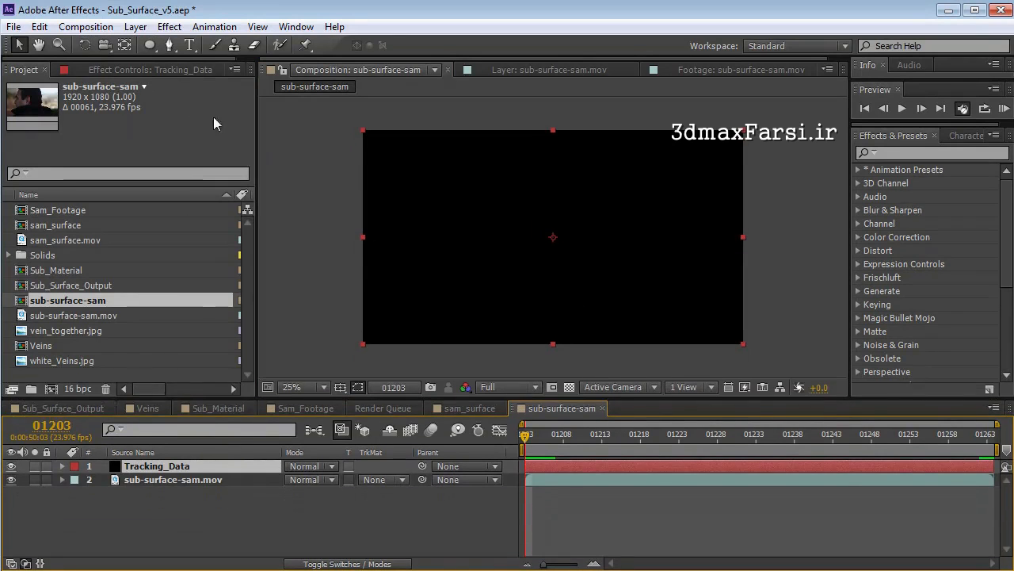
click(40, 26)
click(67, 155)
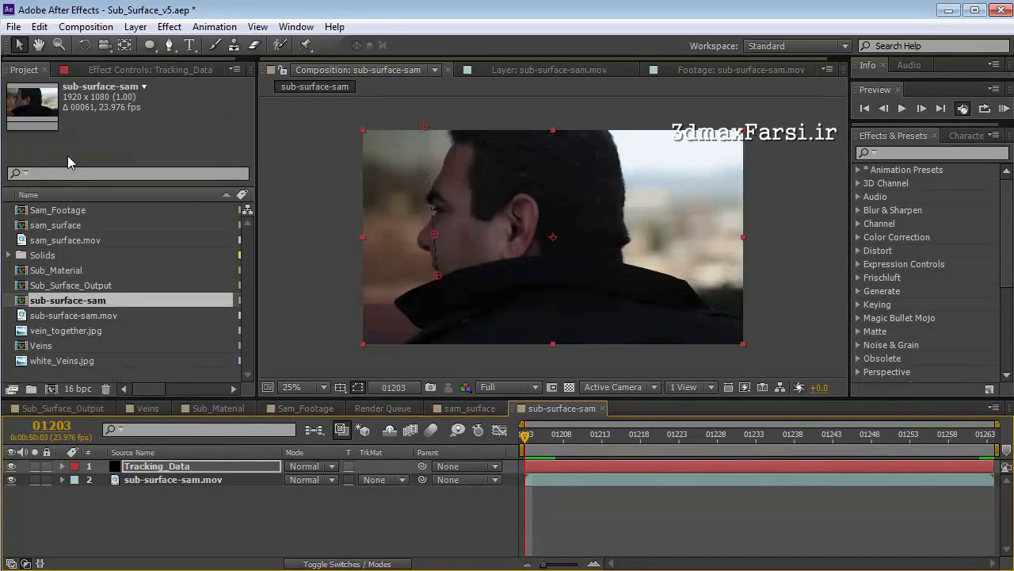
key(u)
drag(552, 450, 671, 446)
- Apply the Grid effect to the Tracking_Data layer, place it above Corner Pin, and scrub to frame 01239 to check the perspective
click(916, 154)
text(grid)
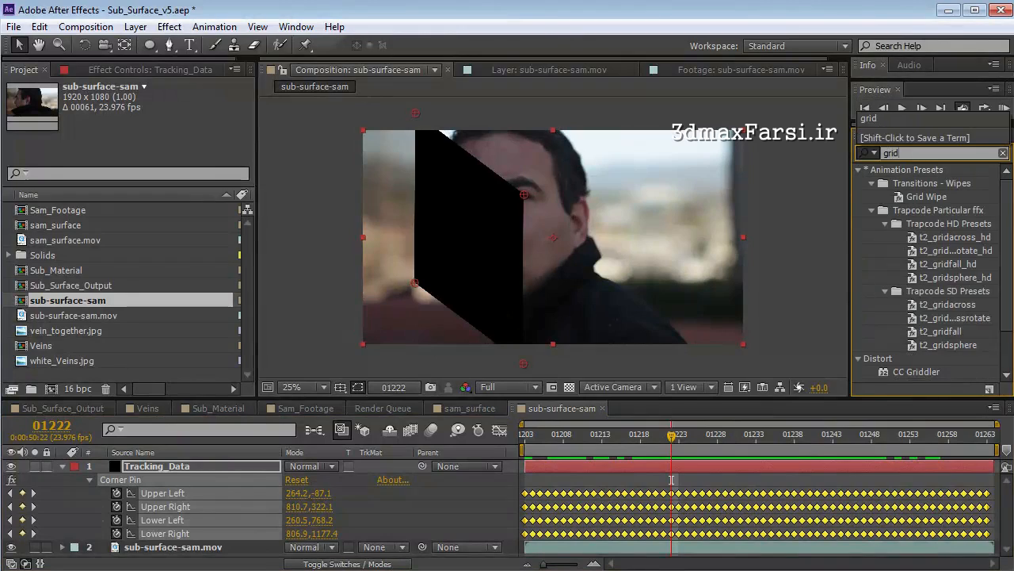
scroll(935, 277, down, 2)
drag(901, 348, 754, 465)
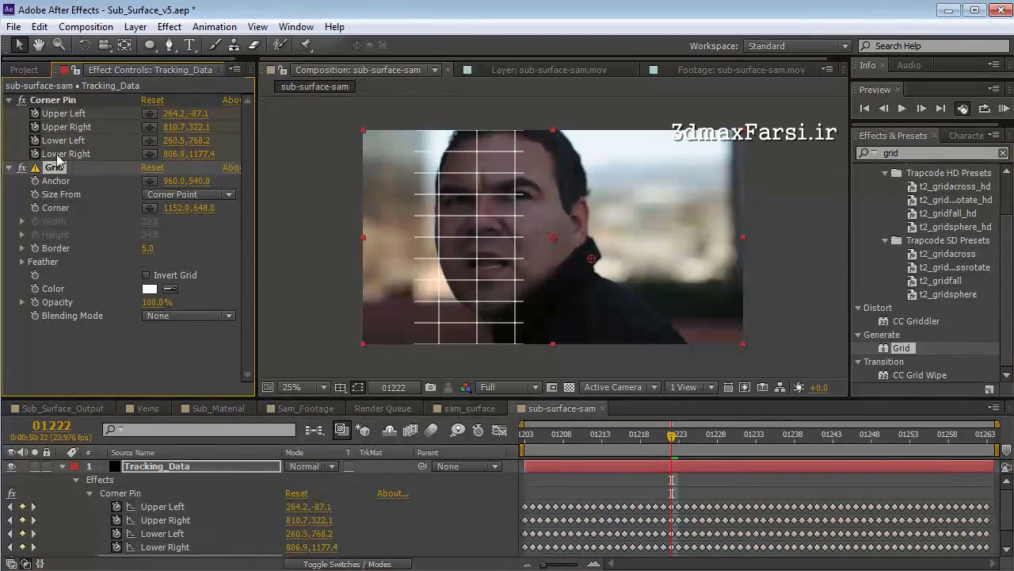
drag(47, 169, 54, 101)
drag(672, 436, 802, 441)
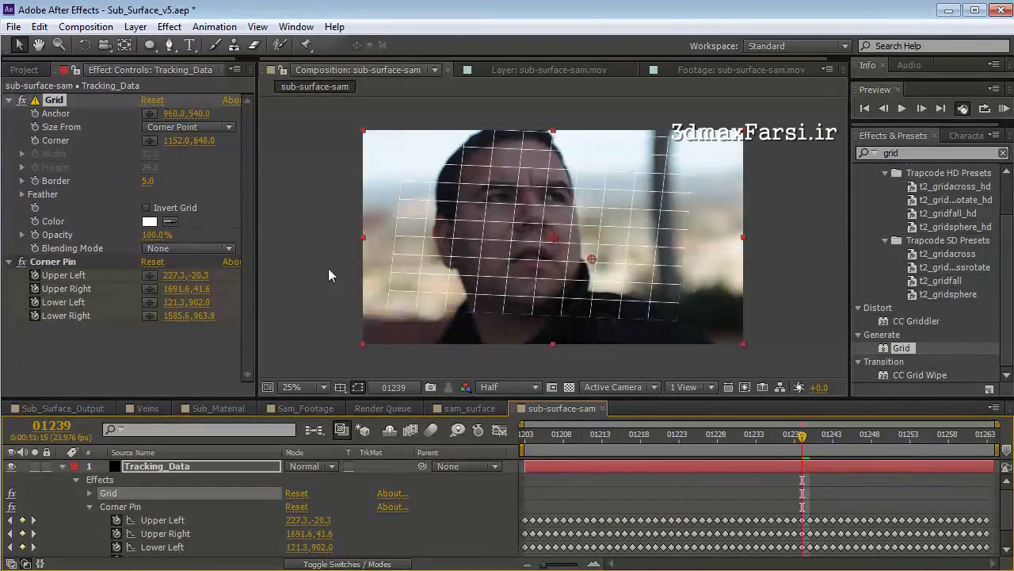
- Set the Grid effect's border to 16 and the Tracking_Data layer's opacity to 47%
drag(150, 181, 176, 181)
key(t)
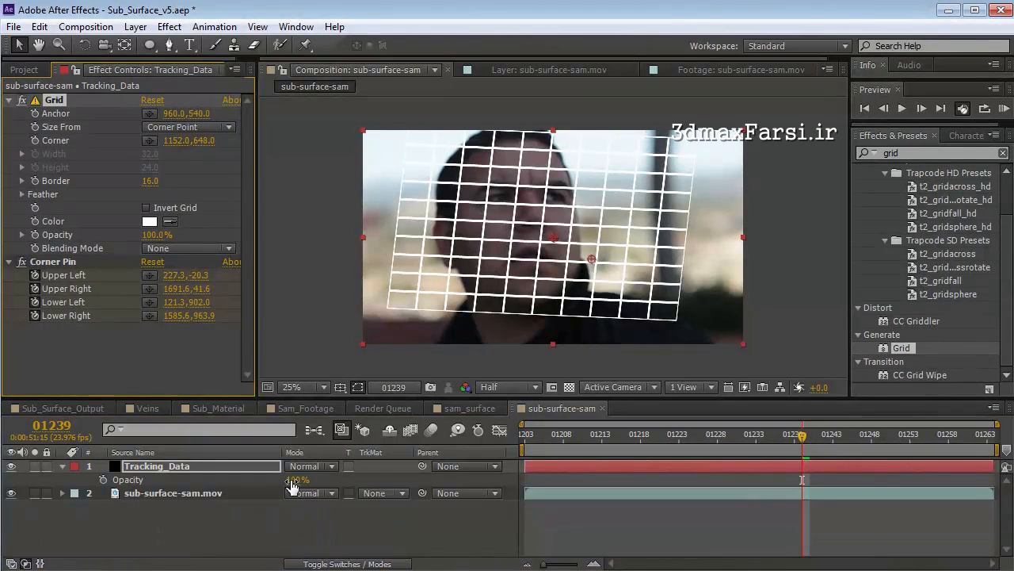
drag(292, 485, 249, 485)
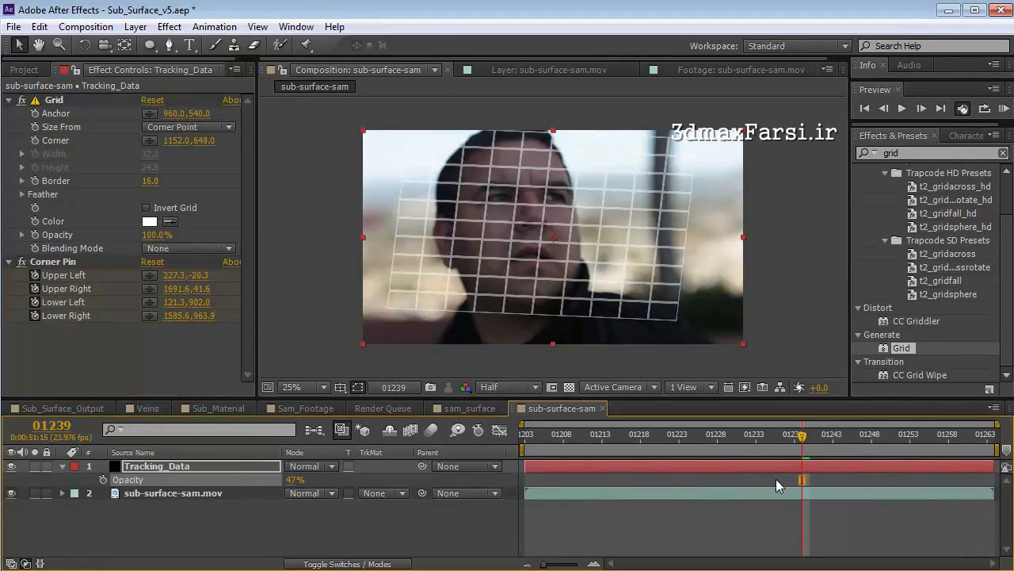
- Scrub through the clip to the last frame, 01263, and examine up close how the grid follows the face
click(855, 435)
drag(875, 442, 796, 459)
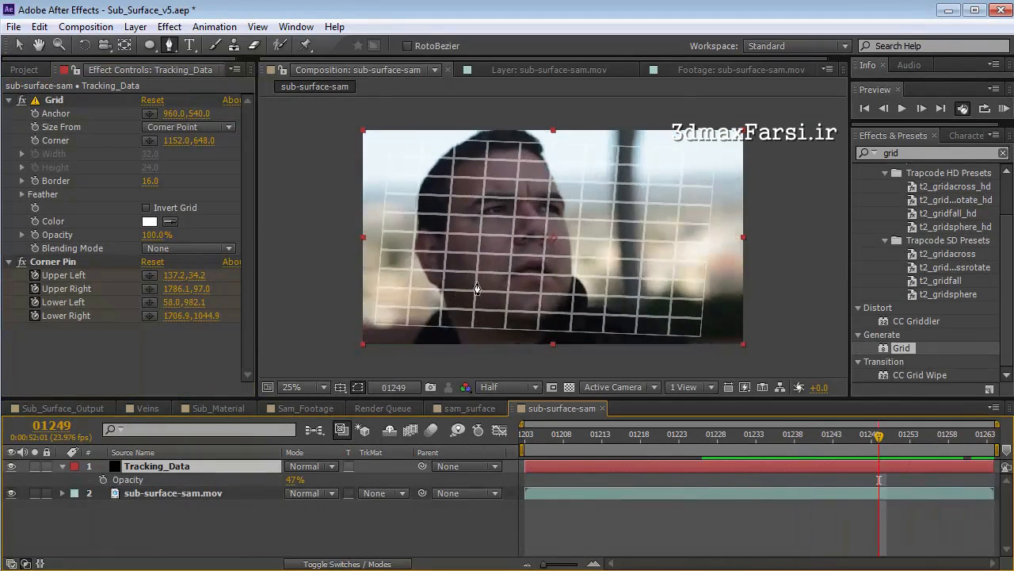
scroll(491, 282, up, 2)
drag(506, 276, 570, 257)
key(g)
drag(917, 436, 1008, 465)
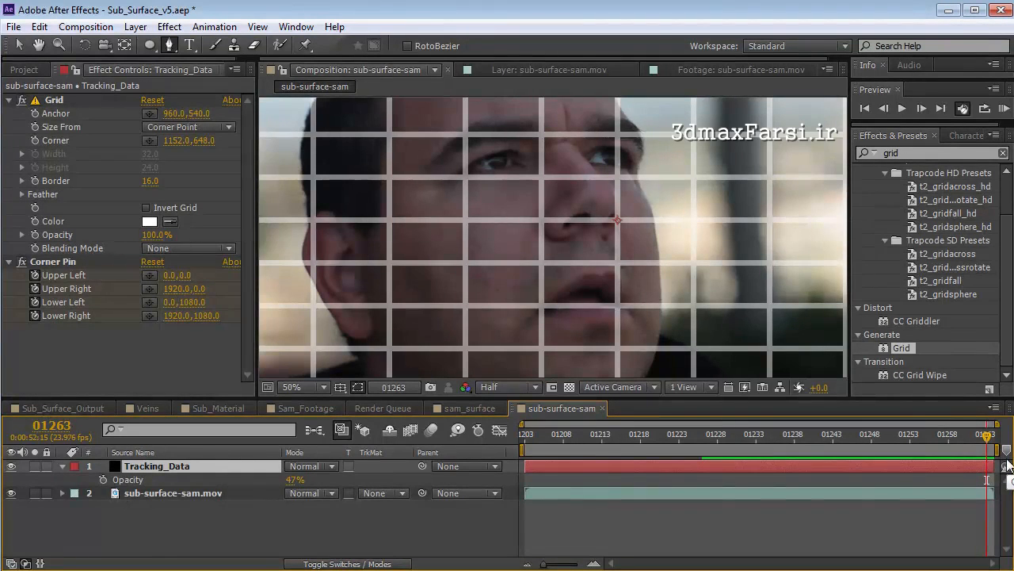
- Hide the Tracking_Data layer, return to the Selection tool, and scrub the end of the clip to view the clean footage
click(11, 468)
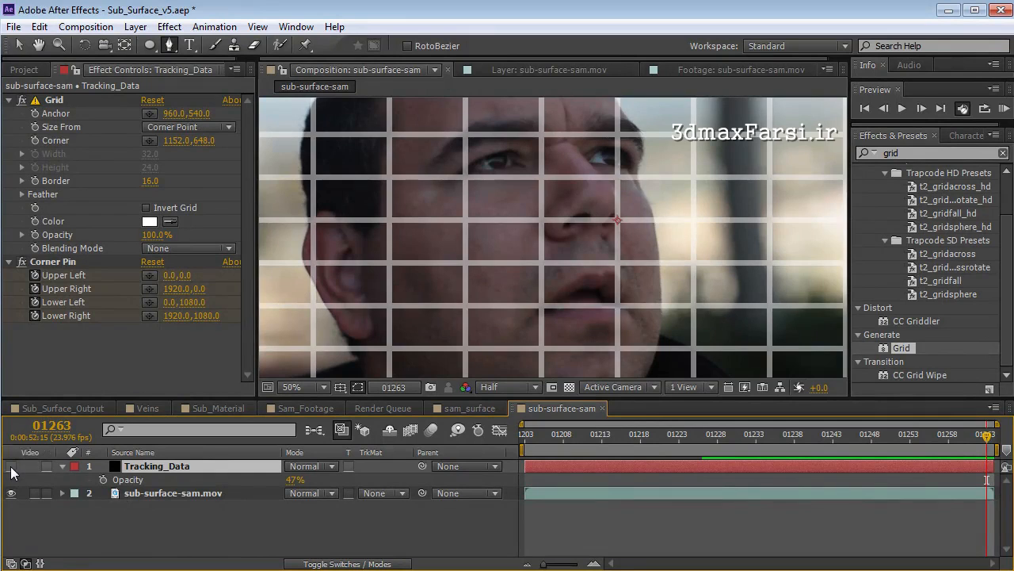
scroll(536, 246, down, 1)
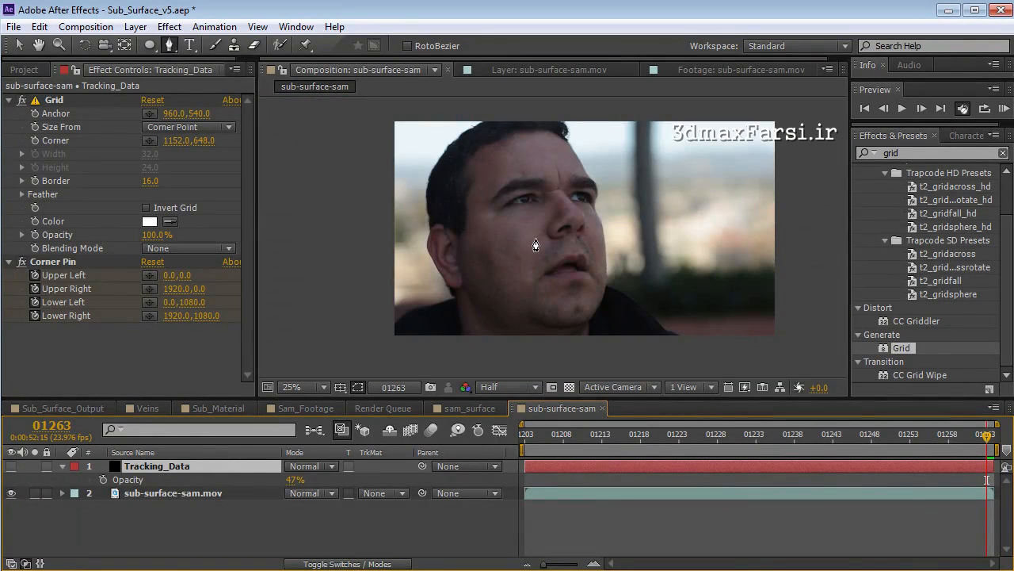
key(v)
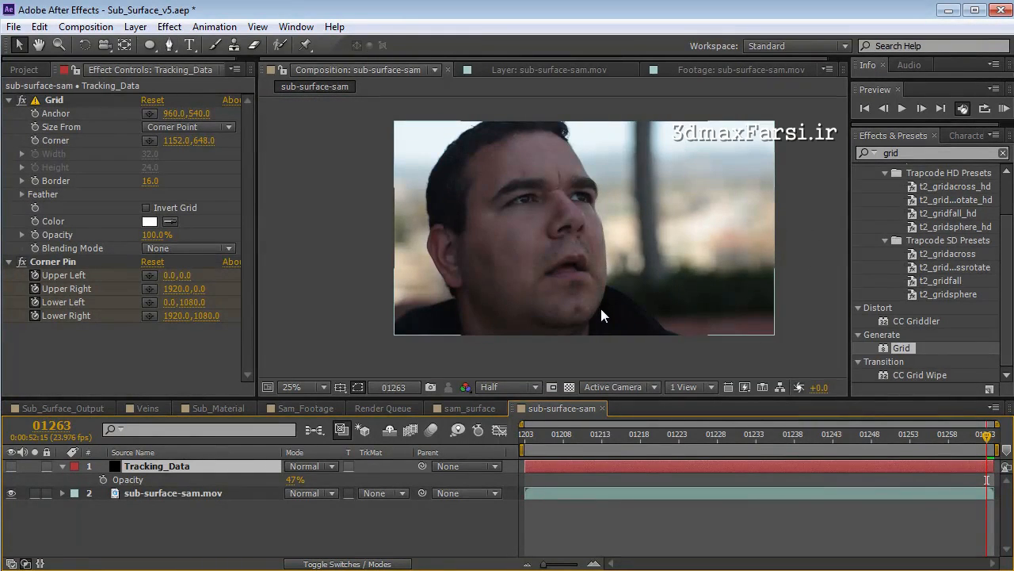
drag(977, 435, 1001, 434)
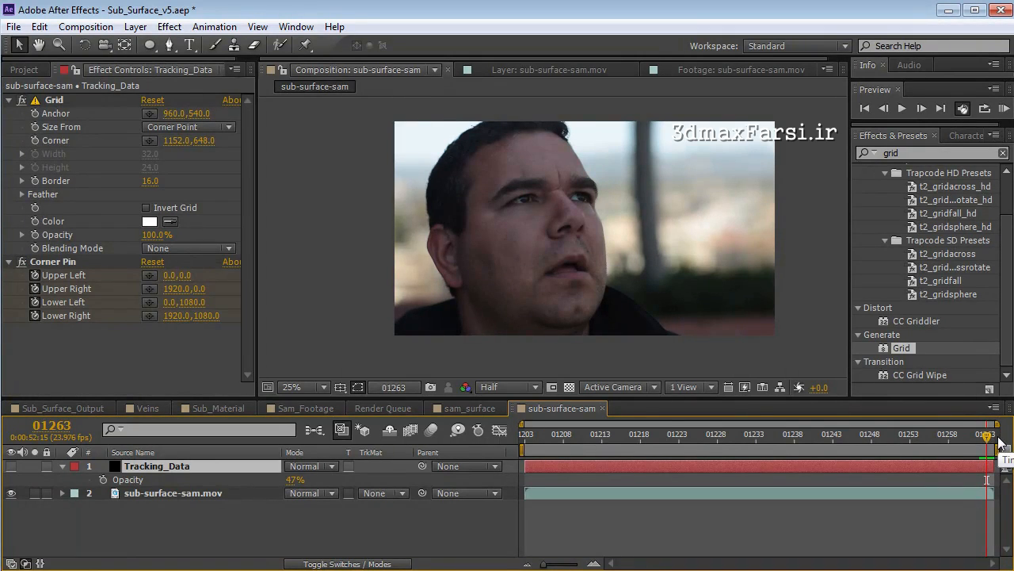
key(ctrl+0)
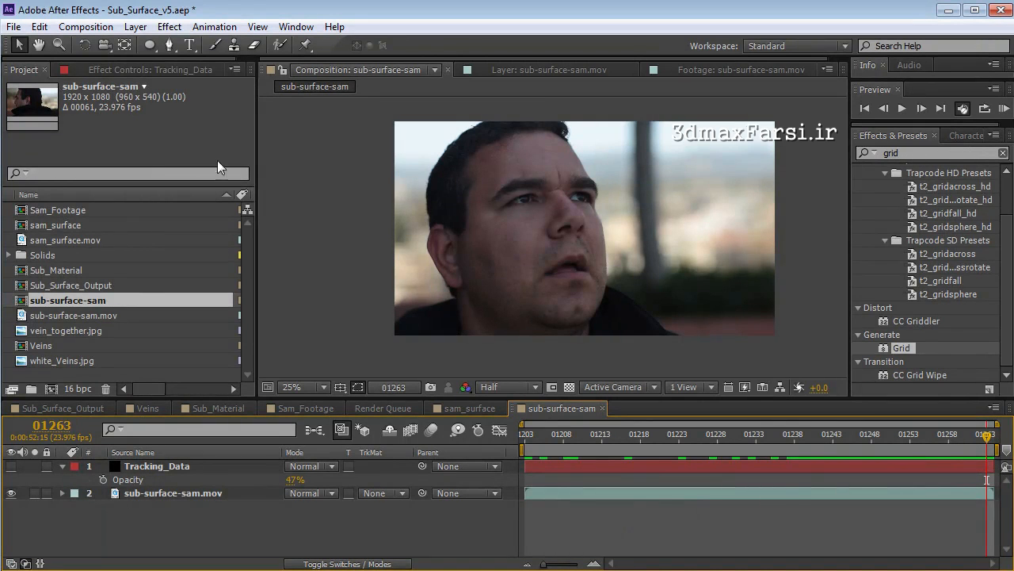
- Add a black 1920 x 1080 solid named Noise above the Tracking_Data layer
click(136, 26)
mouse_move(151, 46)
click(424, 60)
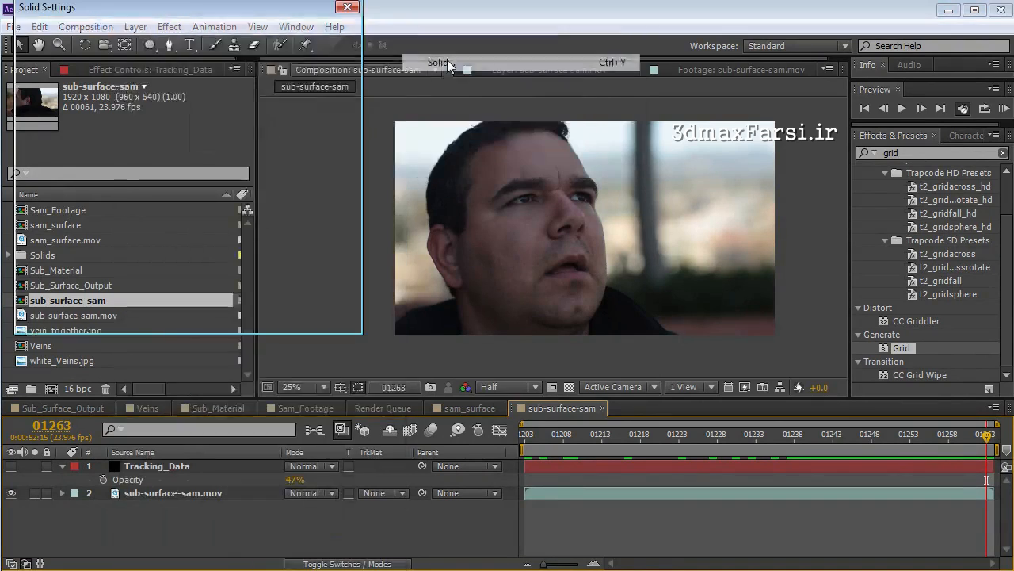
drag(186, 18, 230, 89)
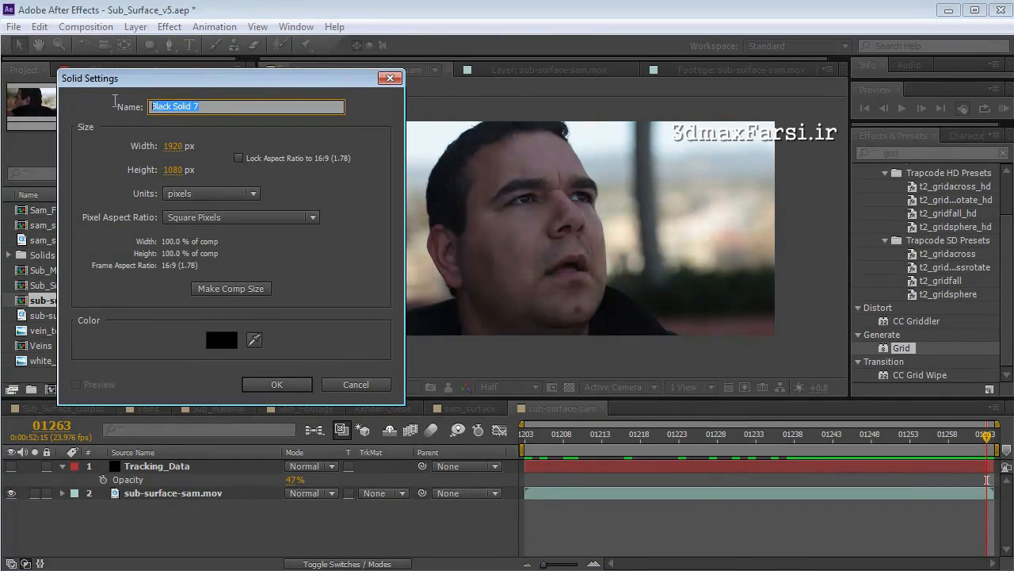
text(oise)
key(Return)
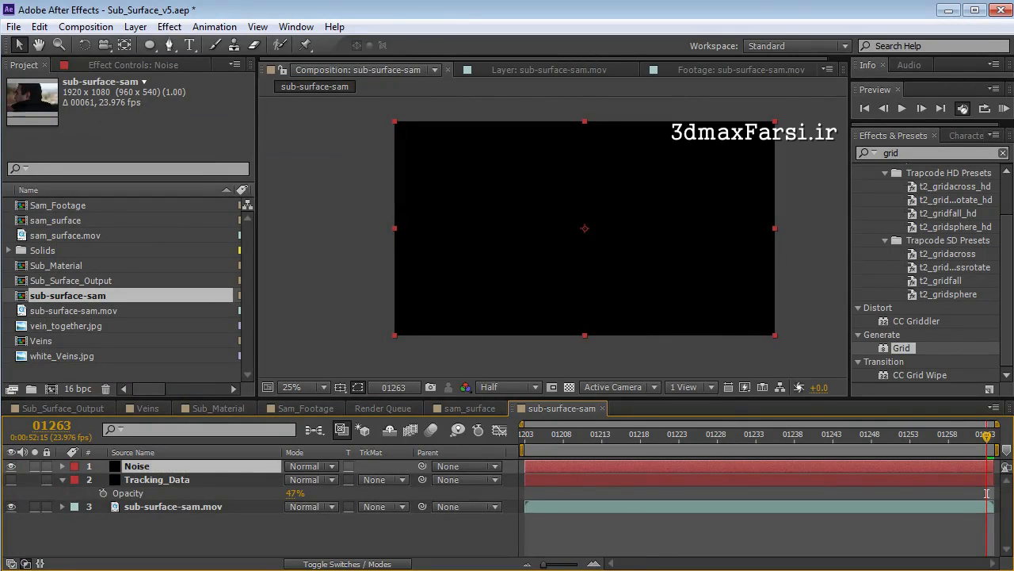
- Find the Fractal Noise effect and apply it to the Noise solid
double_click(925, 154)
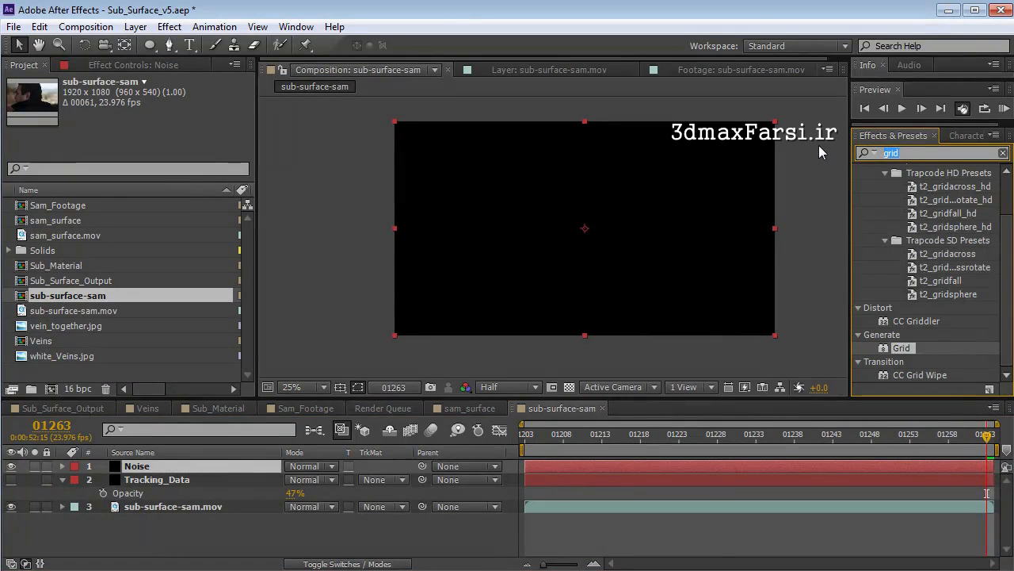
text(Fractal)
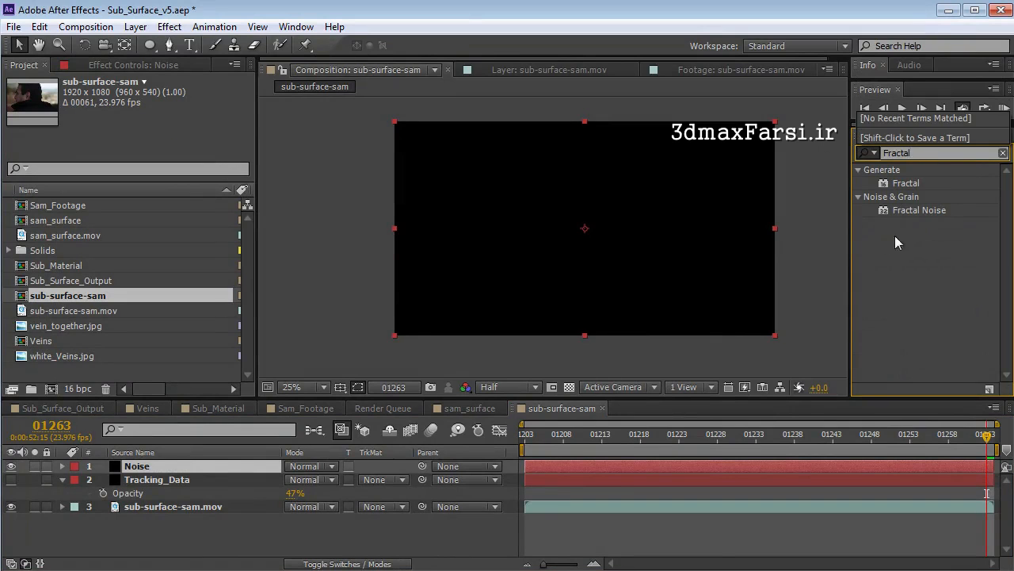
drag(920, 210, 182, 468)
scroll(504, 206, up, 1)
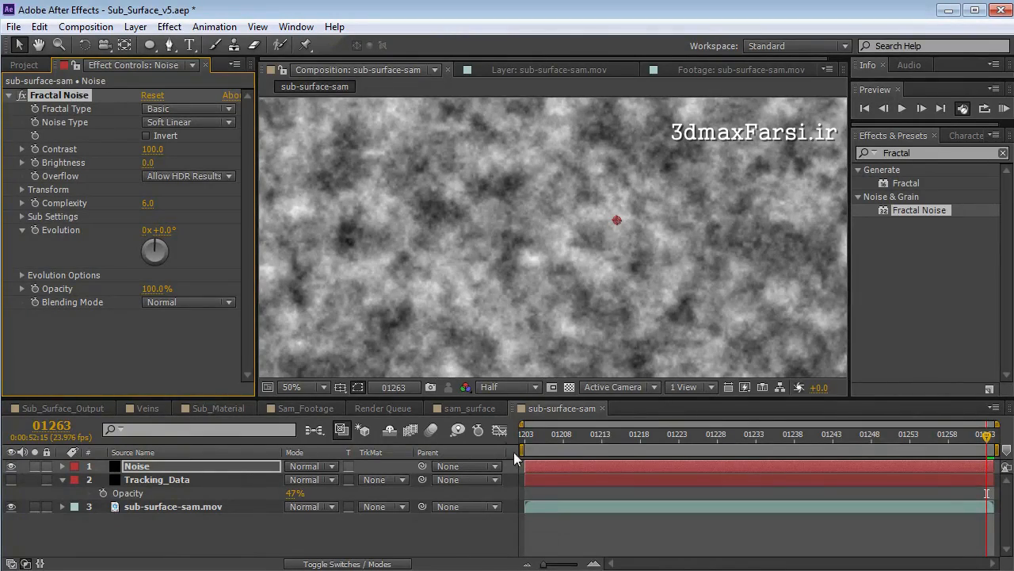
- Open Brainstorm for the Fractal Noise effect and generate several rounds of variations at 46% randomness
click(457, 431)
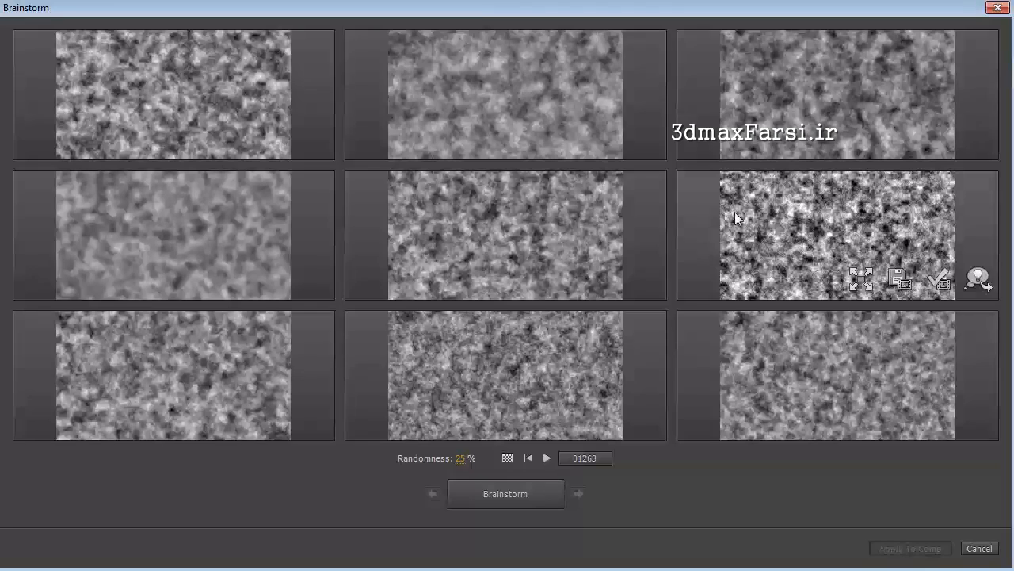
drag(461, 458, 477, 460)
click(498, 499)
click(508, 491)
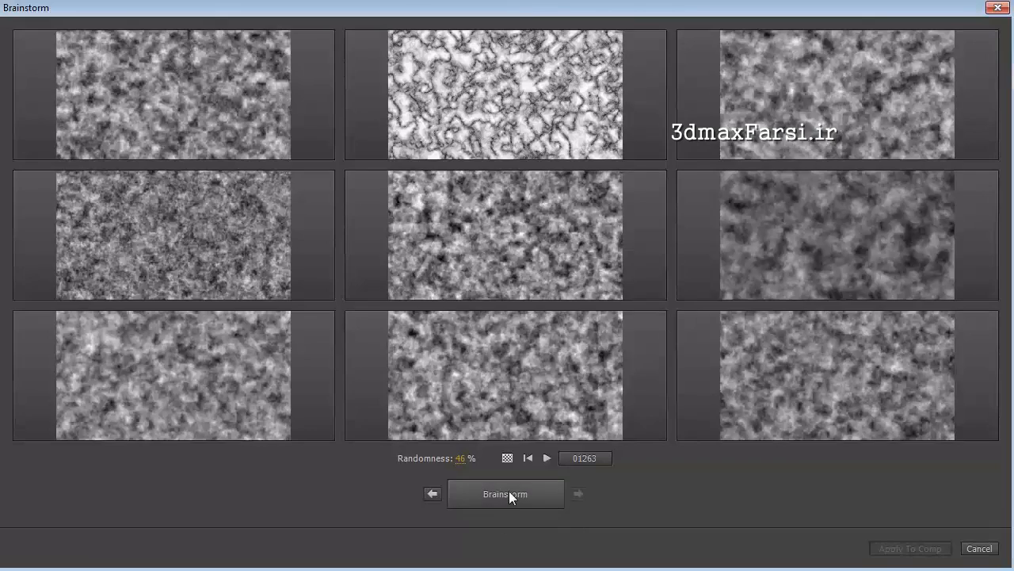
click(512, 494)
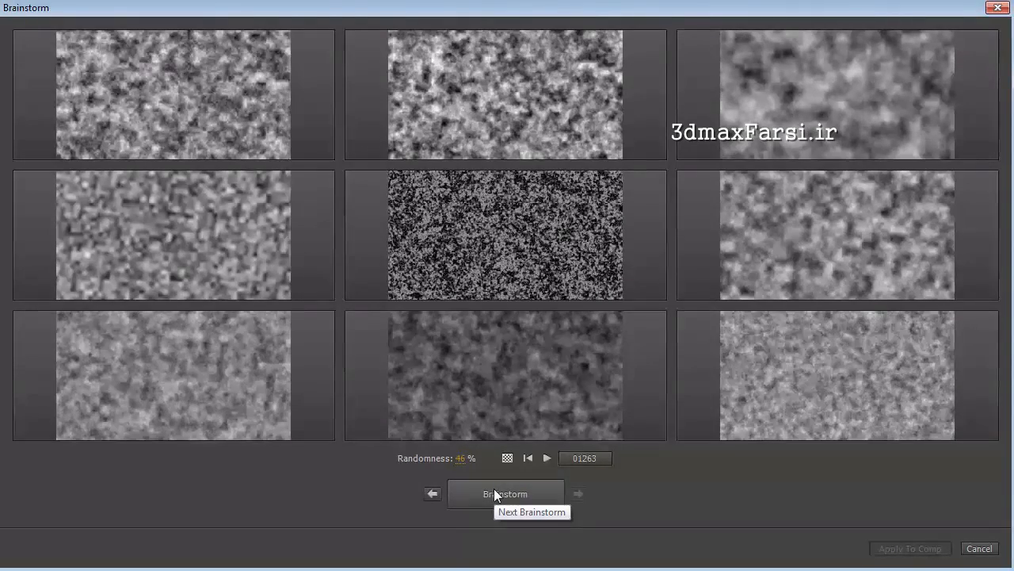
click(495, 490)
click(494, 494)
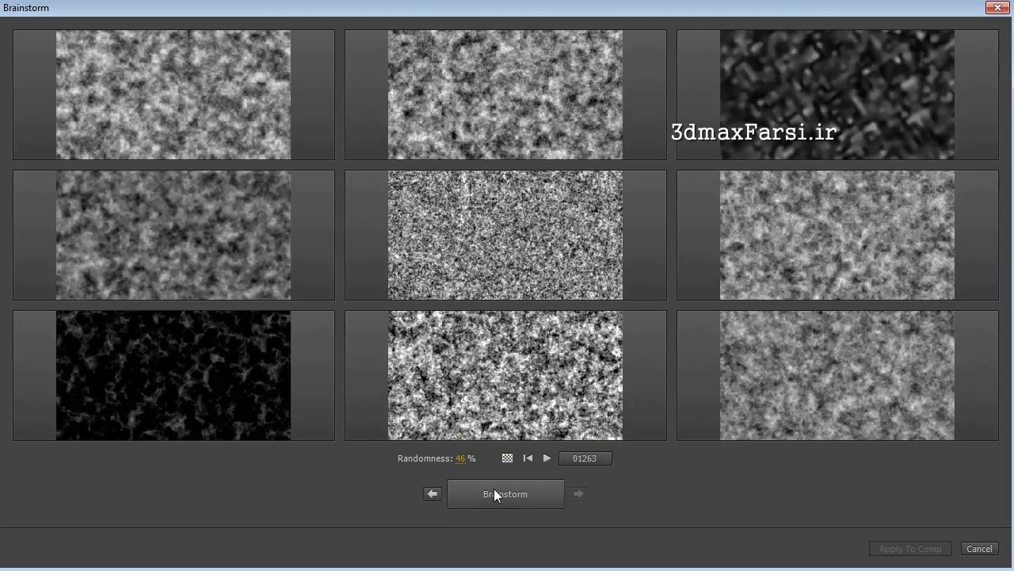
click(506, 489)
click(507, 490)
- Generate further Brainstorm variations at 73% randomness and leave Brainstorm without applying any
drag(461, 458, 485, 460)
click(489, 501)
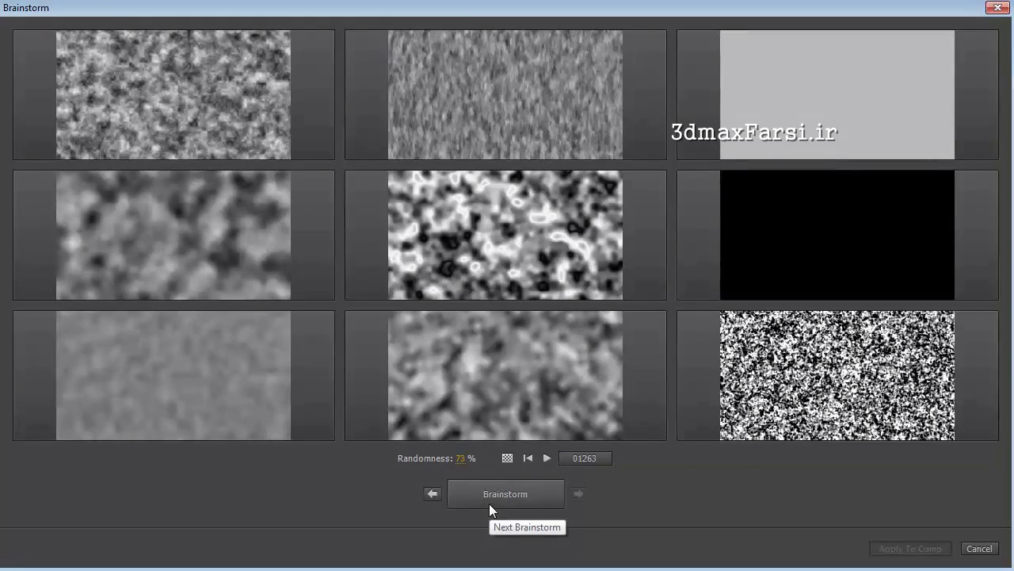
click(498, 494)
click(498, 494)
click(498, 494)
click(498, 494)
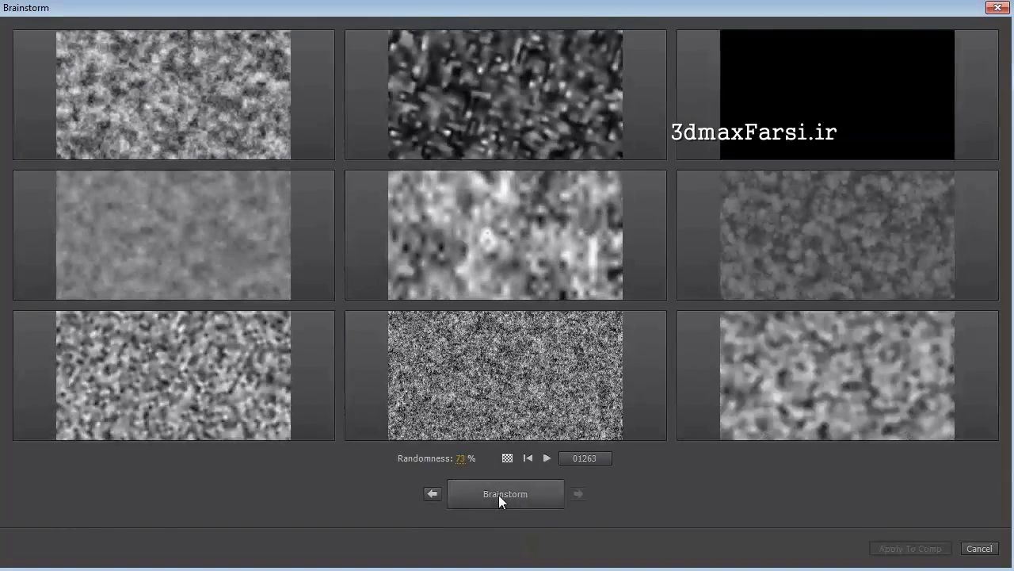
click(980, 548)
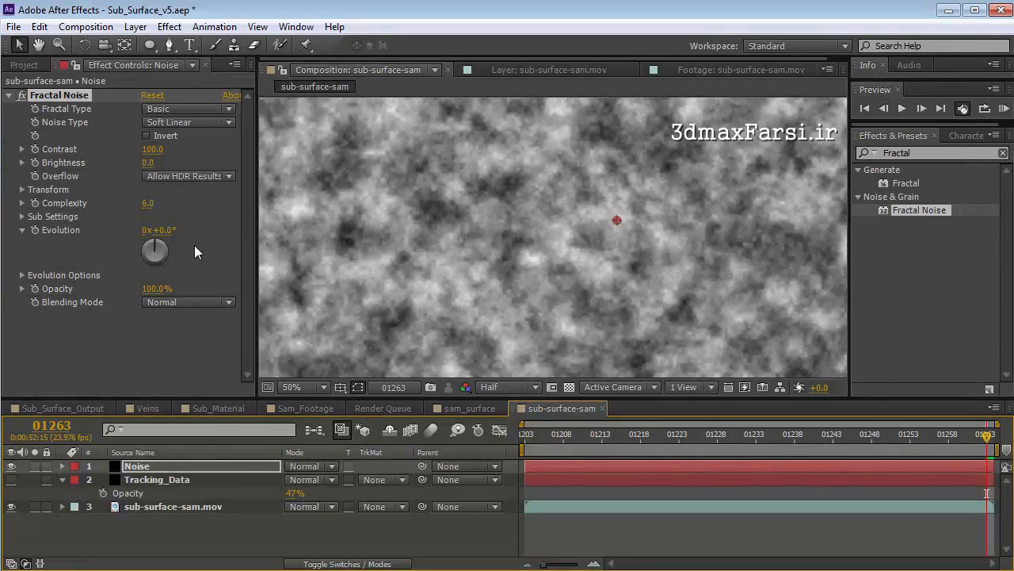
- Set the noise's Fractal Type to Dynamic, its Evolution to 76° and its Complexity to 9.7
click(168, 110)
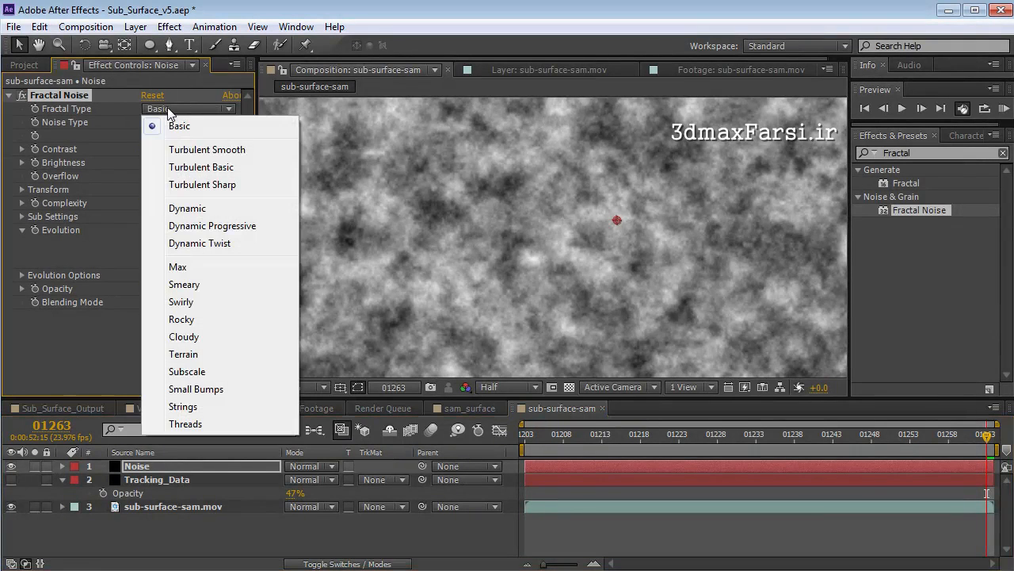
click(190, 208)
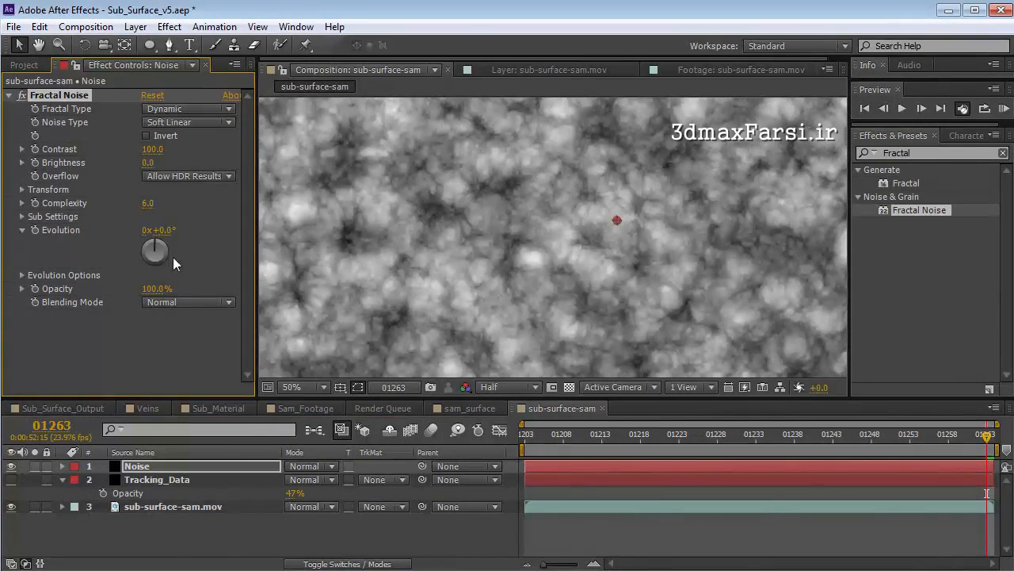
drag(168, 230, 263, 231)
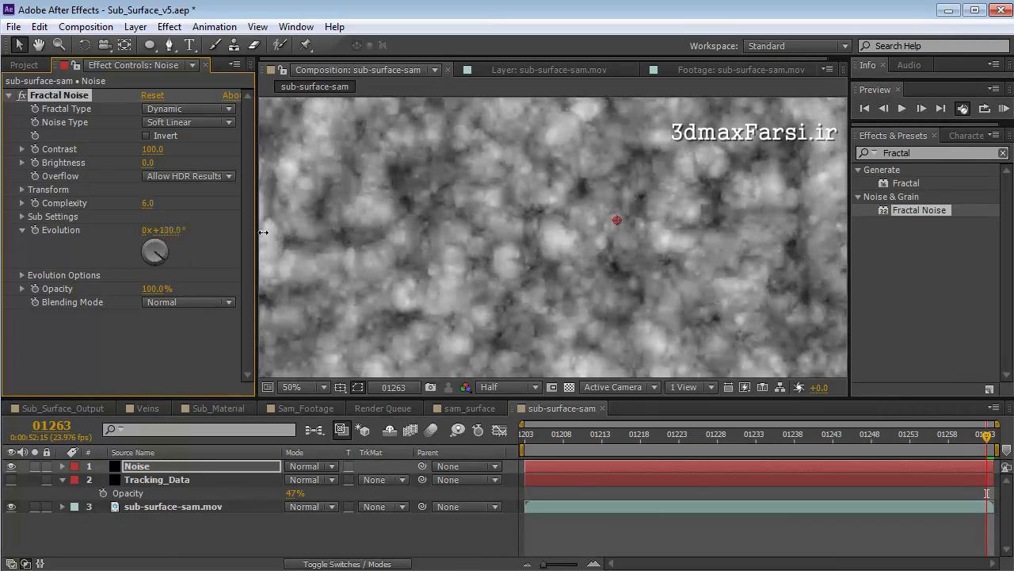
drag(149, 210, 392, 209)
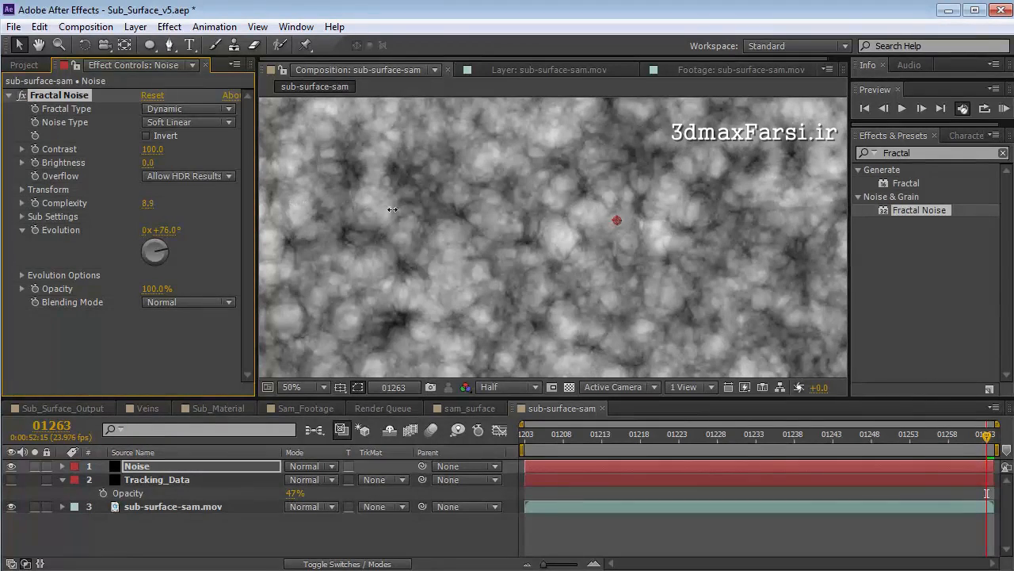
- Scale the fractal noise to 262 and, at frame 01245, set its Evolution to 297°
click(23, 190)
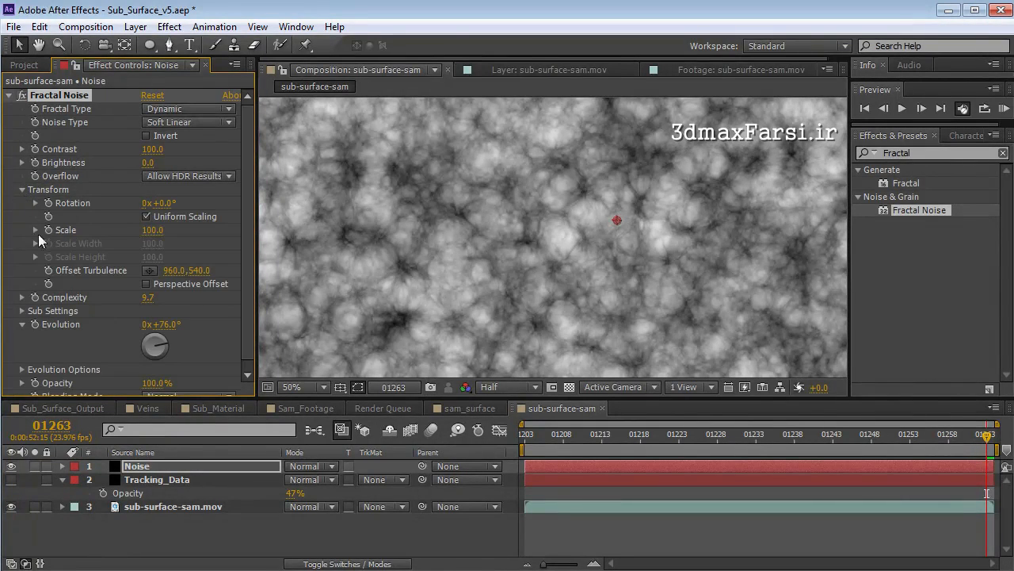
drag(153, 230, 280, 228)
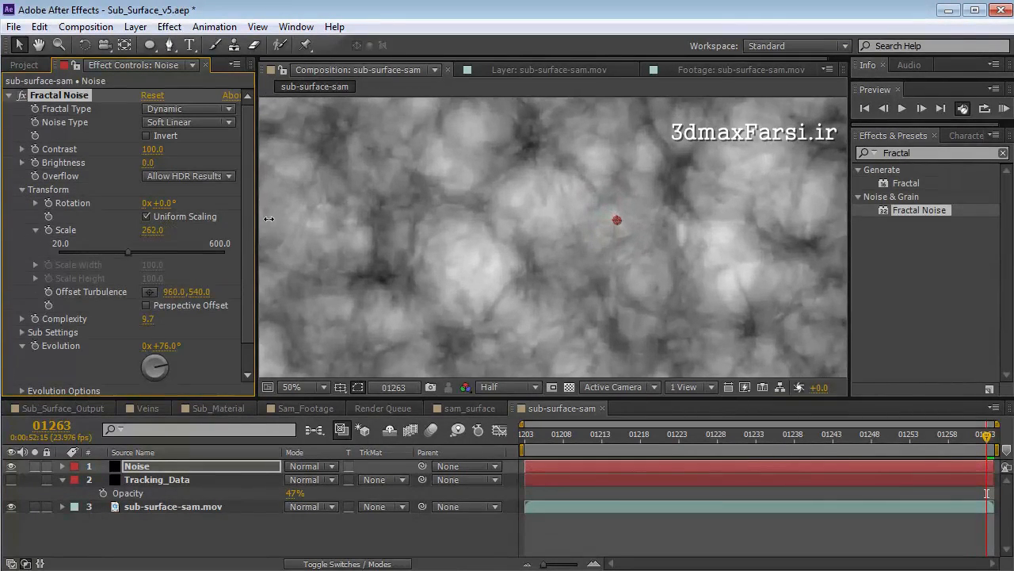
scroll(690, 232, down, 2)
click(847, 435)
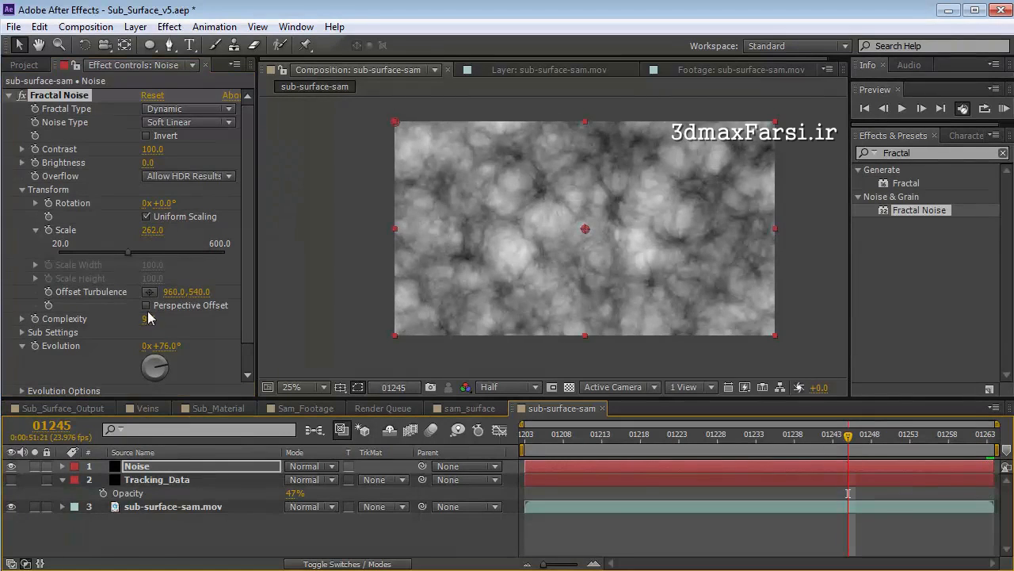
drag(166, 345, 403, 228)
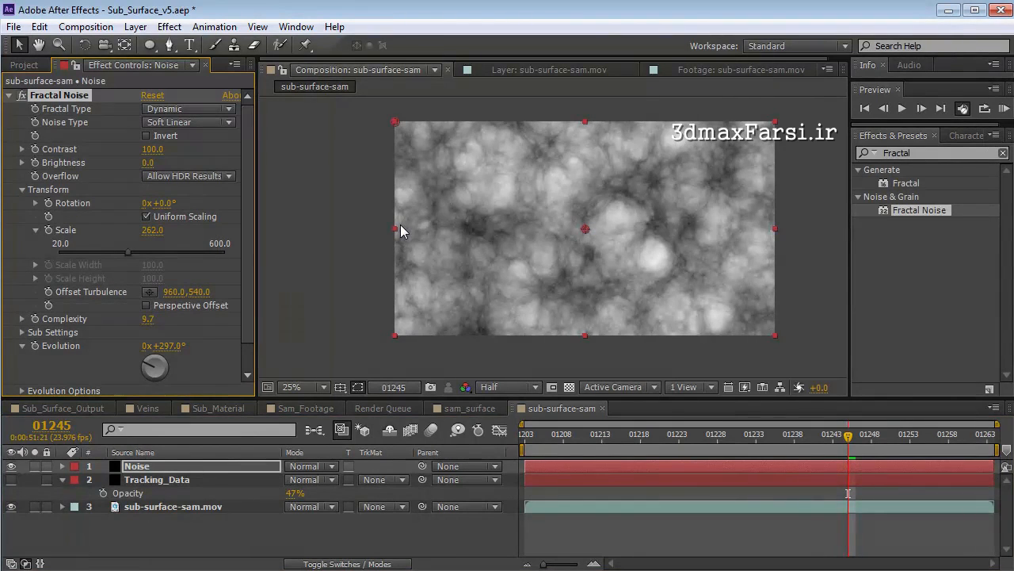
- Hide the Noise layer and move to the last frame, 01263, to show the footage
click(11, 466)
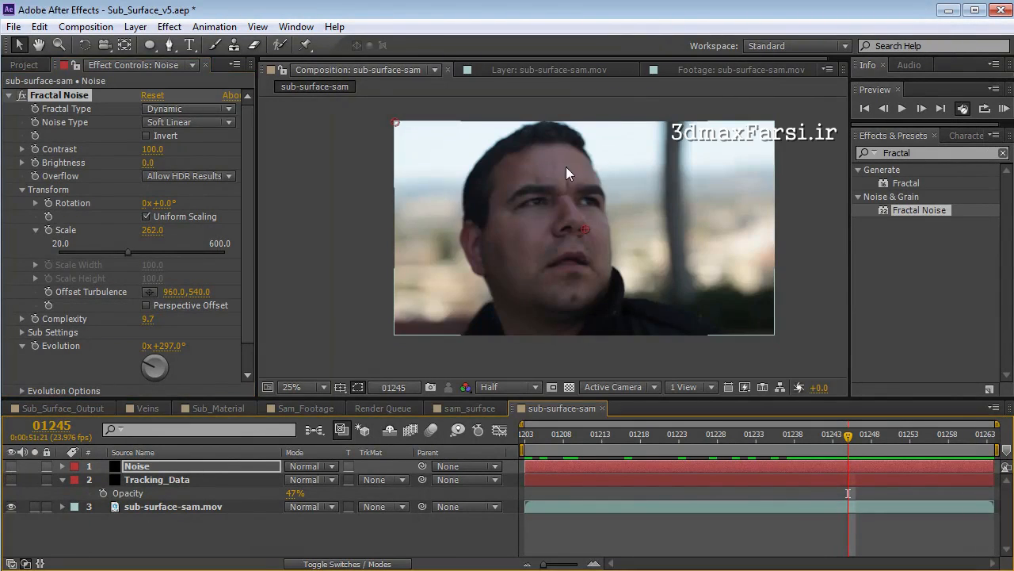
drag(855, 435, 987, 435)
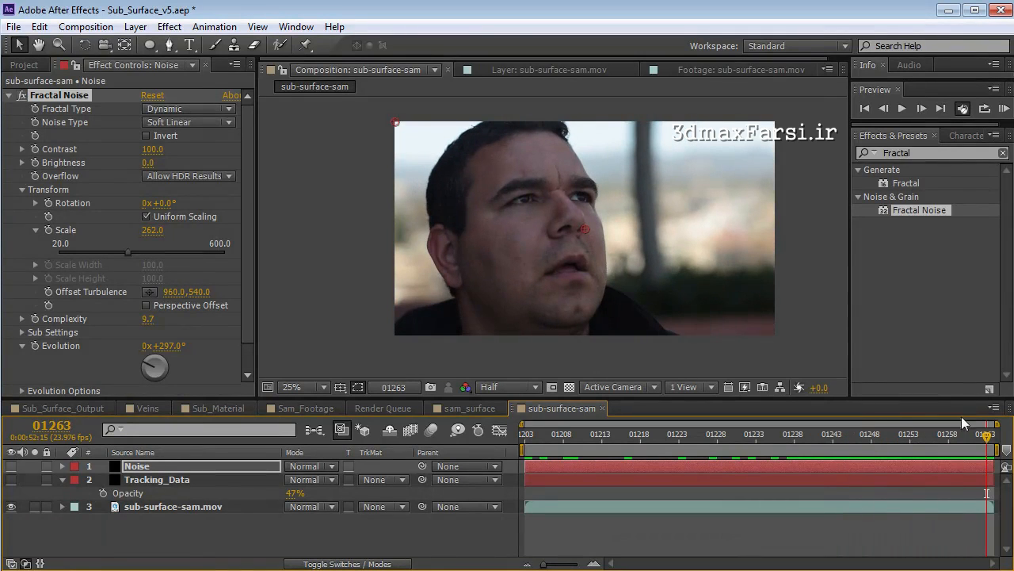
- Draw a closed Pen tool mask on the Noise layer, running from the forehead around the eye and cheek to the jaw
click(168, 46)
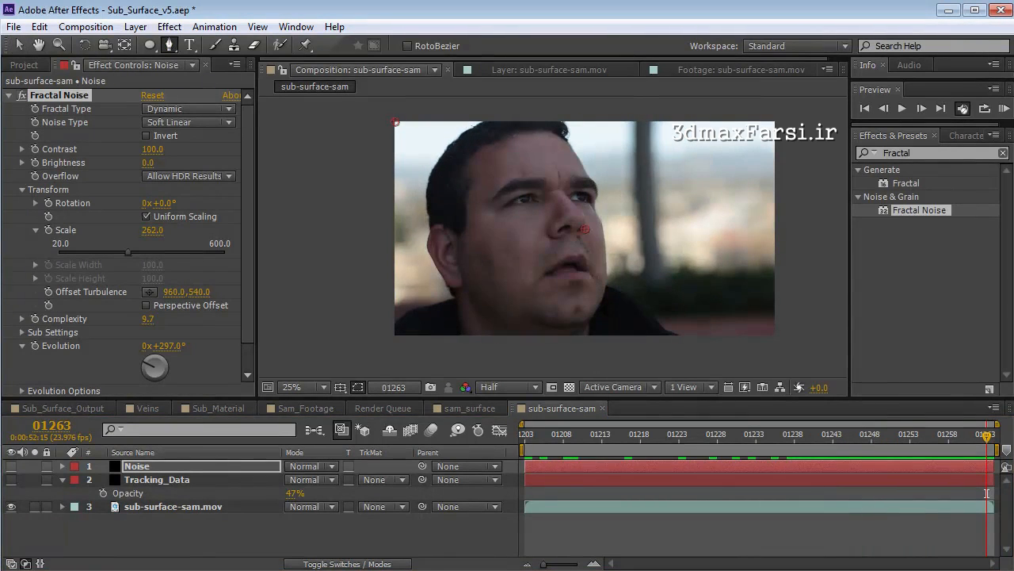
click(11, 467)
drag(482, 294, 516, 235)
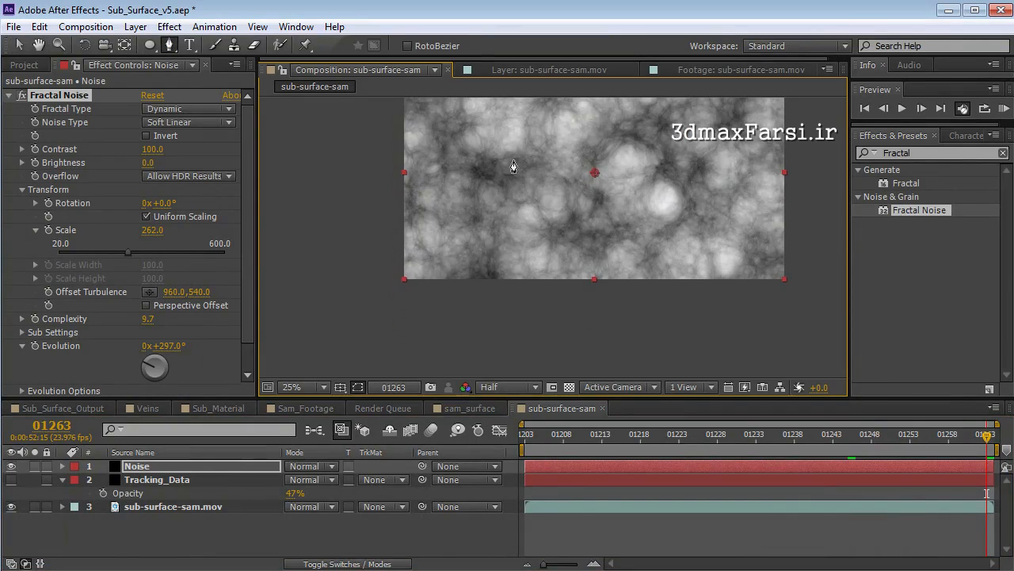
drag(526, 174, 553, 283)
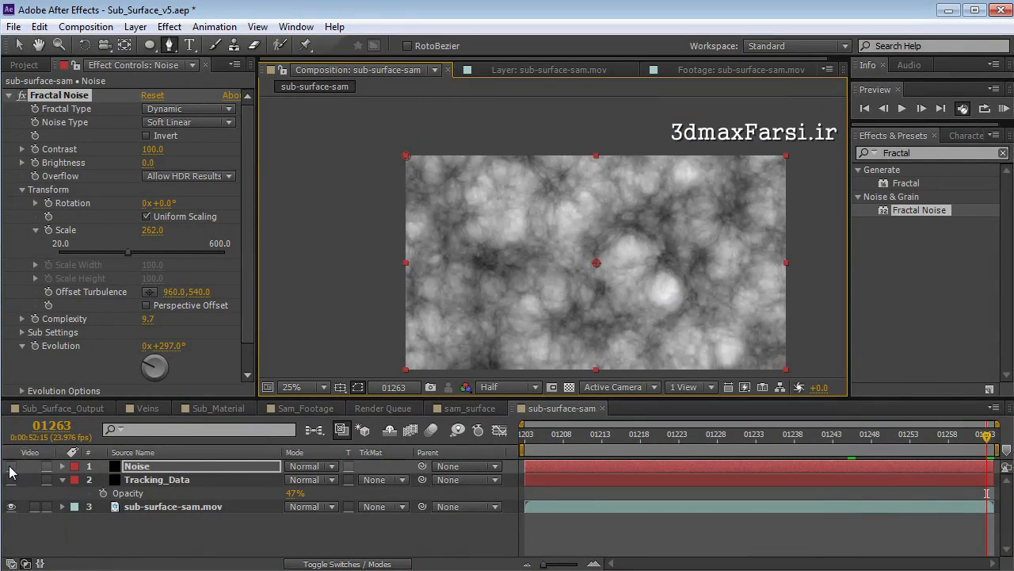
click(11, 466)
scroll(508, 317, up, 2)
key(grave)
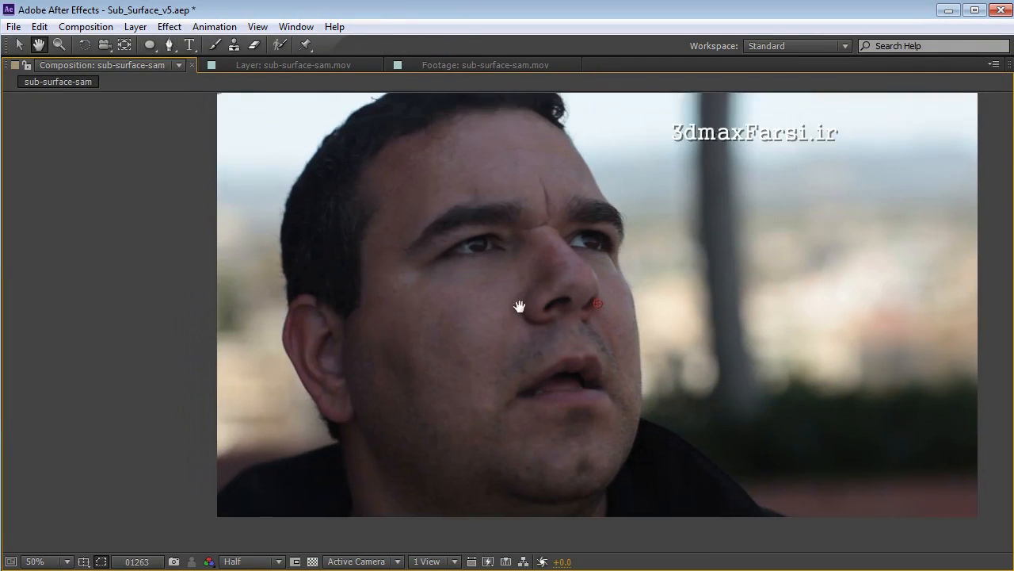
click(445, 172)
drag(466, 253, 512, 297)
key(ctrl+z)
click(545, 329)
drag(530, 403, 528, 414)
drag(516, 461, 500, 469)
click(421, 474)
click(392, 406)
click(387, 280)
drag(397, 201, 409, 186)
click(450, 177)
key(v)
drag(517, 463, 517, 487)
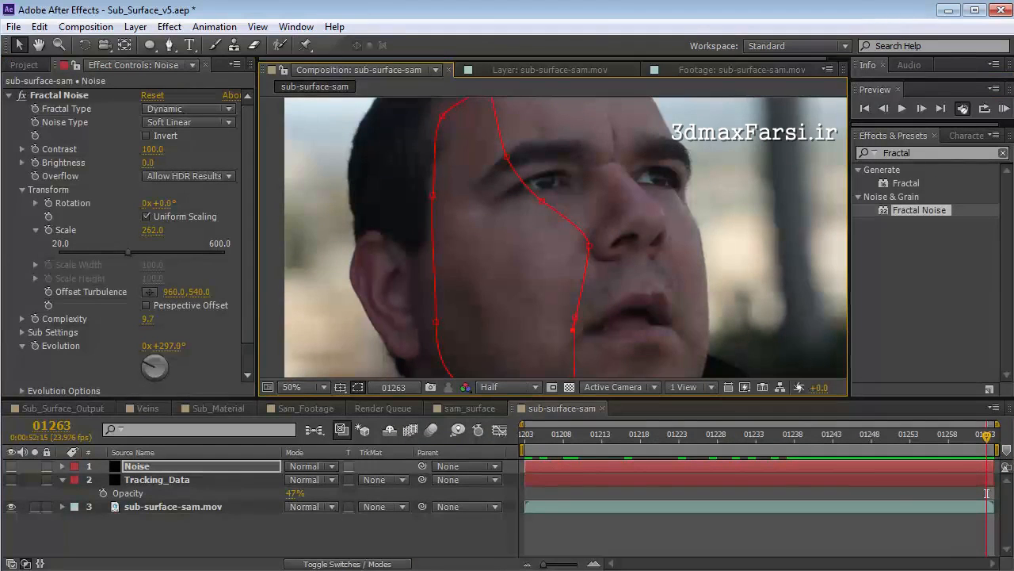
- Show the Noise layer and feather its face mask so the noise fades softly into the skin
click(11, 467)
click(11, 469)
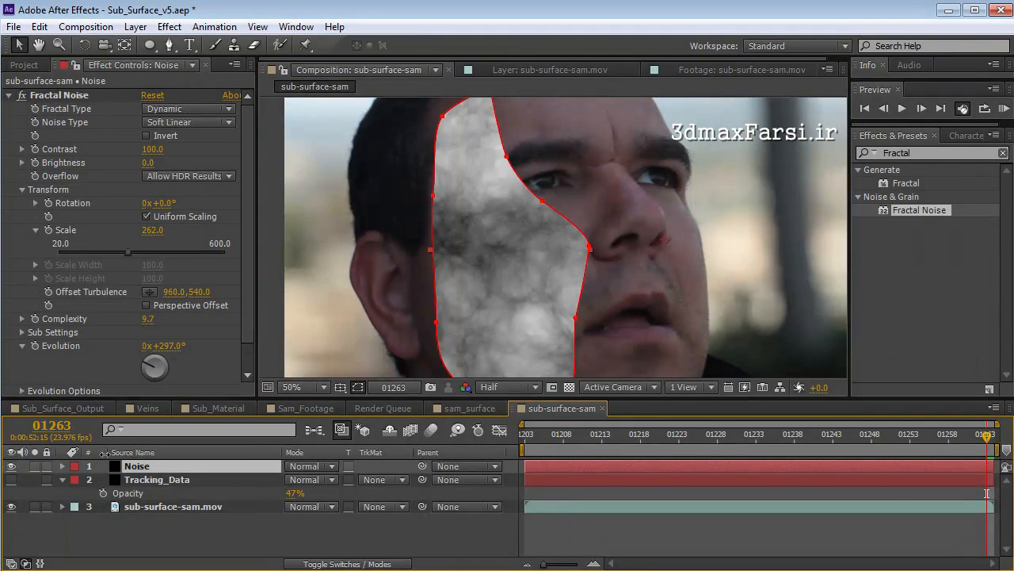
key(f)
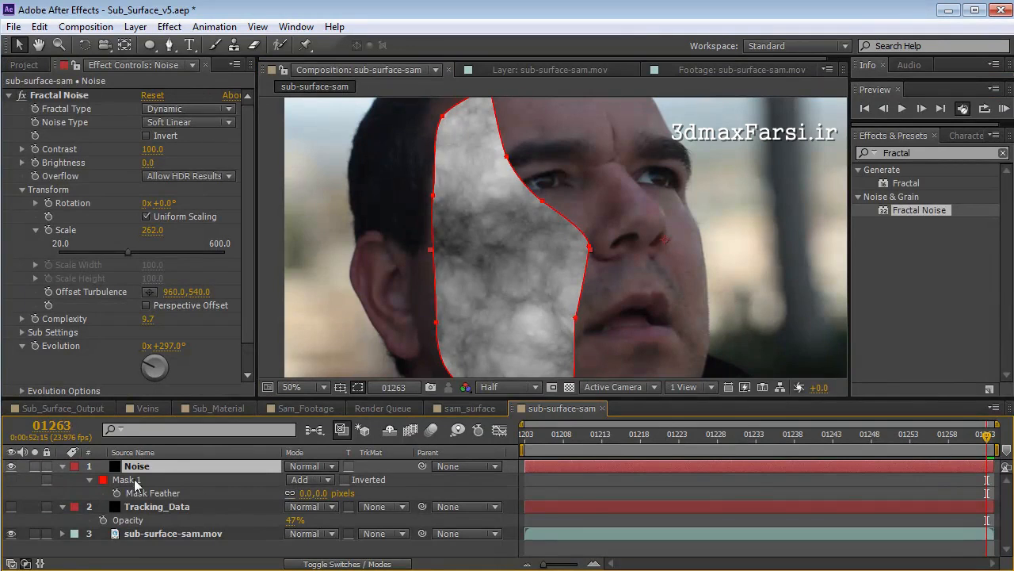
drag(319, 493, 452, 492)
click(606, 487)
scroll(579, 276, down, 2)
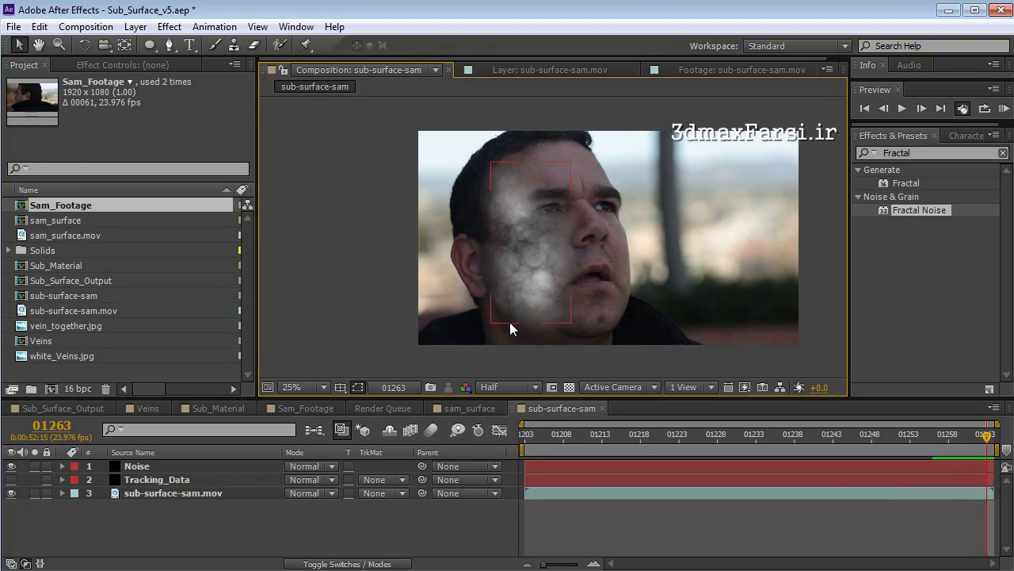
- Compare the hand scattering reference image in Firefox with the finished Sub_Surface_Output composition, and return to the sub-surface-sam composition
key(alt+Tab)
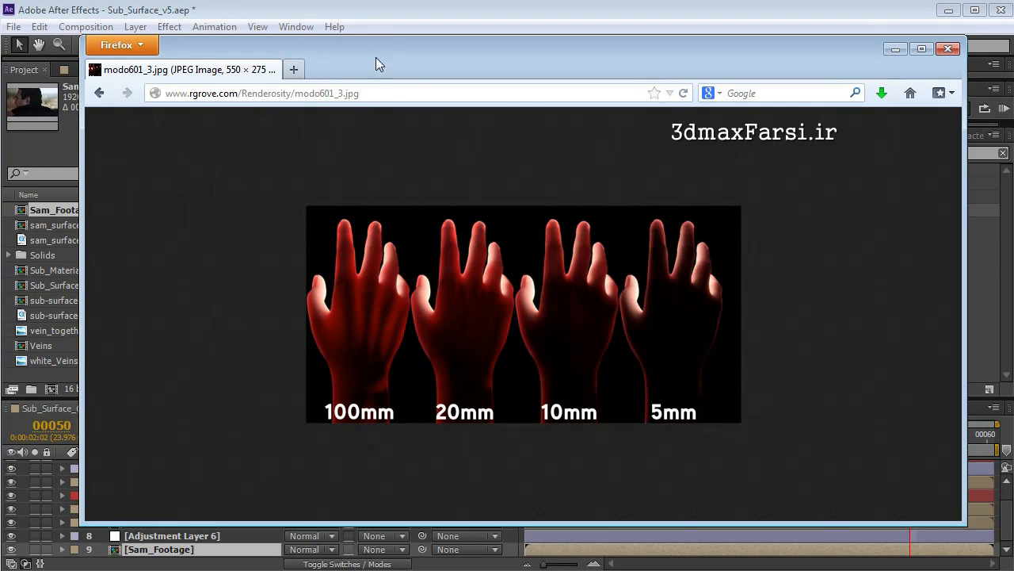
click(387, 18)
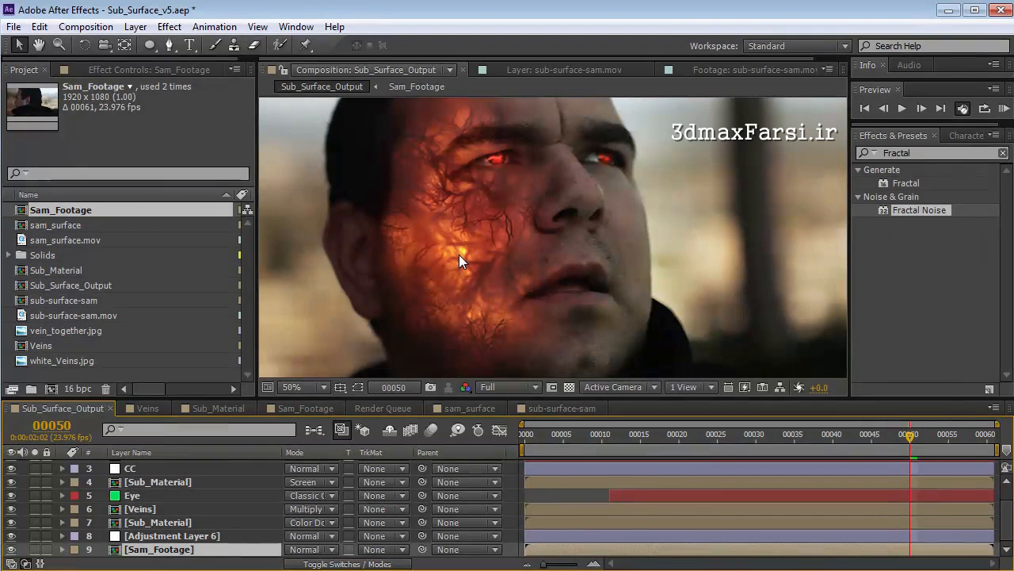
click(538, 407)
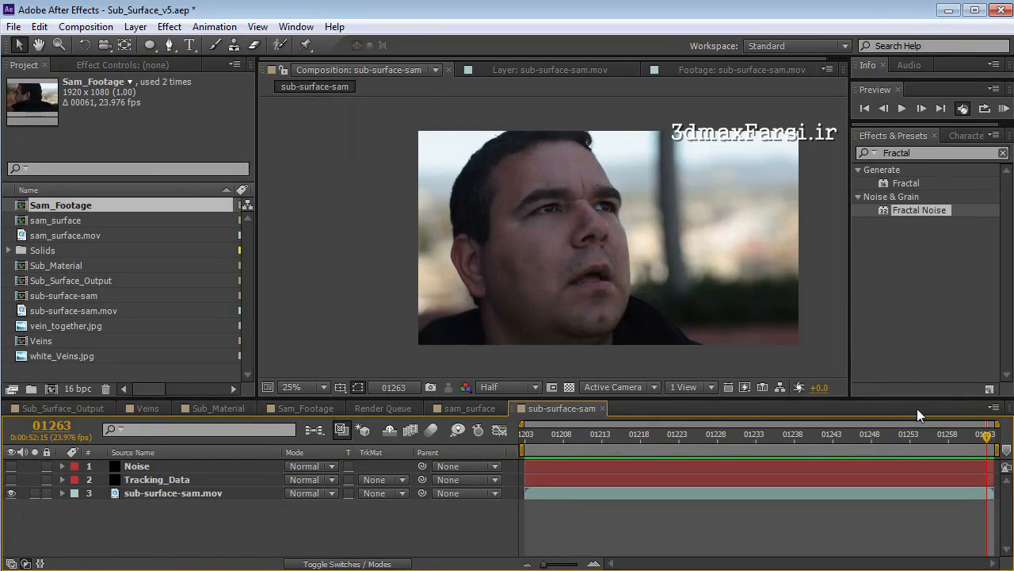
- Scrub the actor's footage back to frame 01239 and return to the last frame, 01263
drag(937, 434, 961, 482)
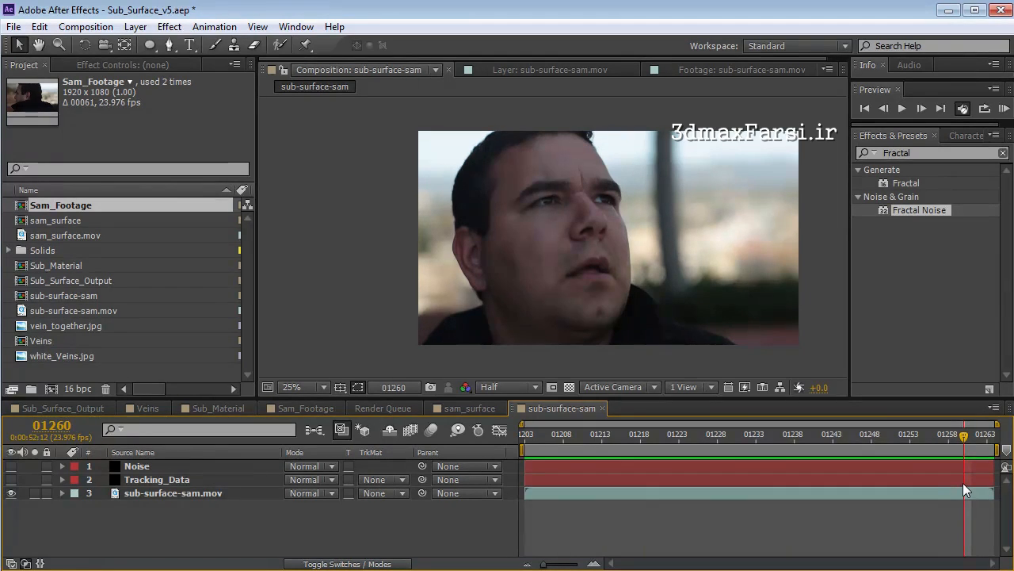
drag(907, 440, 804, 440)
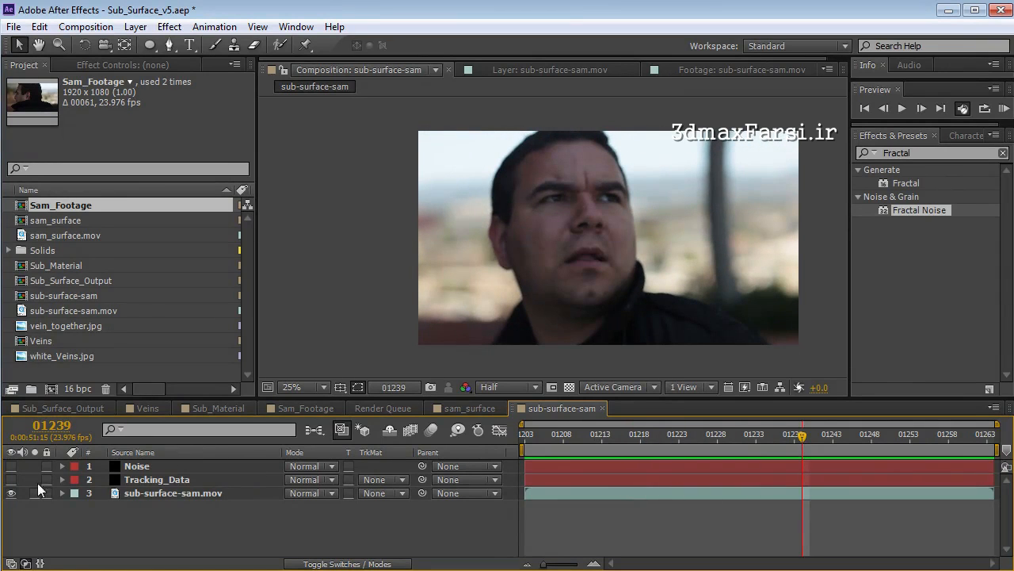
key(End)
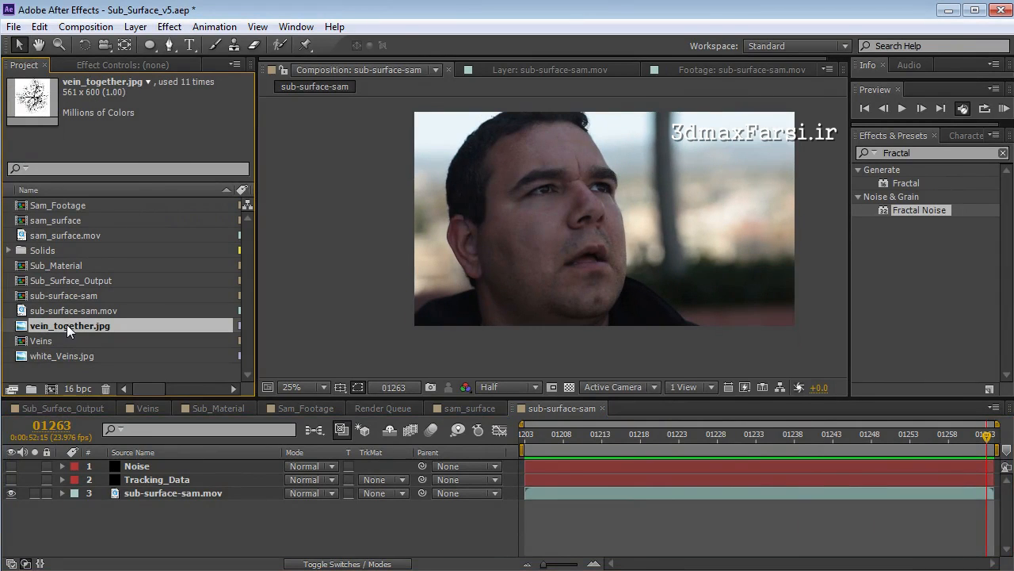
- Preview the vein_together.jpg and white_Veins.jpg images and return to the sub-surface-sam composition view
double_click(78, 329)
double_click(32, 357)
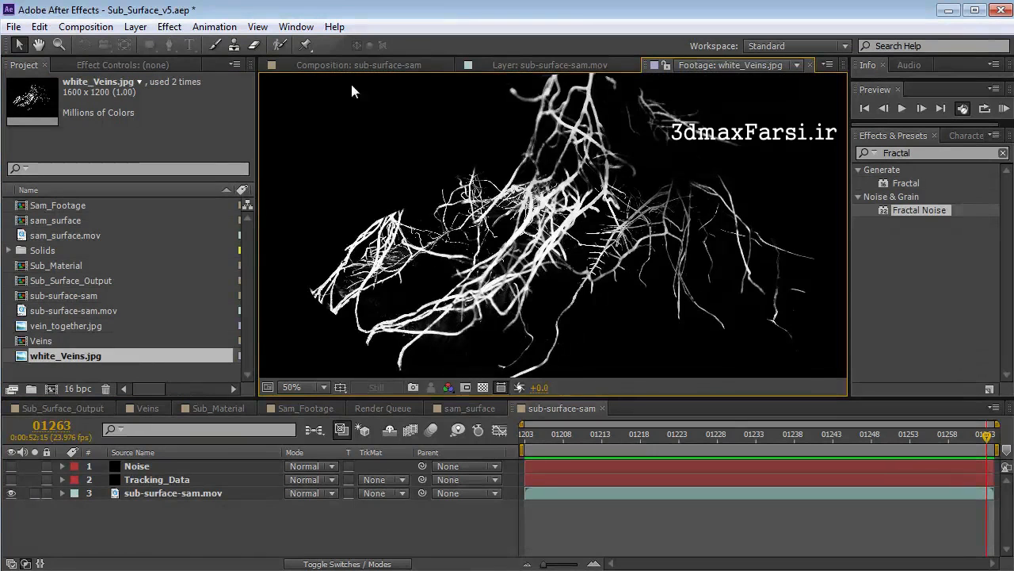
click(328, 70)
- Add vein_together.jpg as the uppermost layer in Multiply mode and place it over the actor's eye and cheek
click(63, 326)
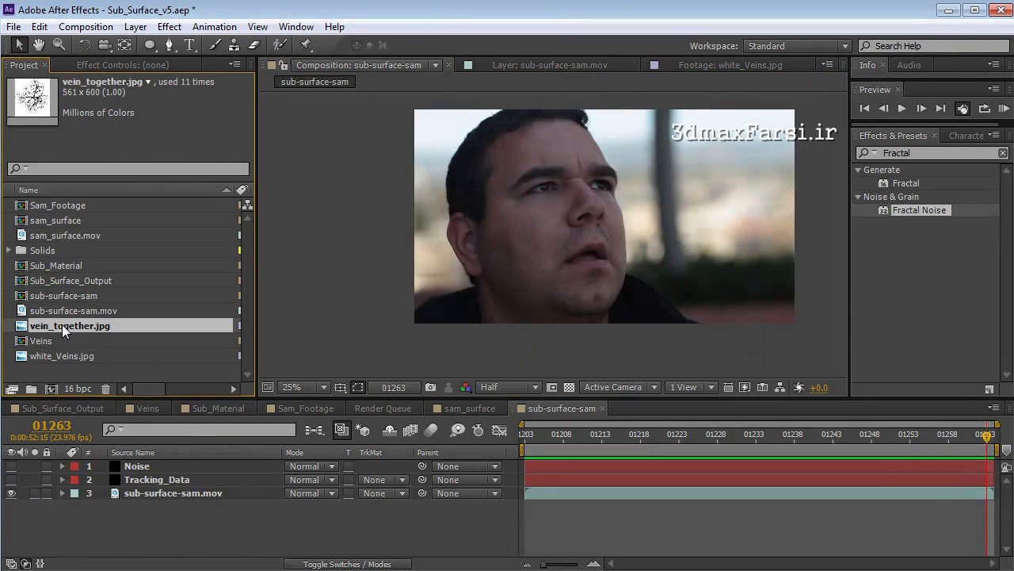
drag(60, 324, 592, 225)
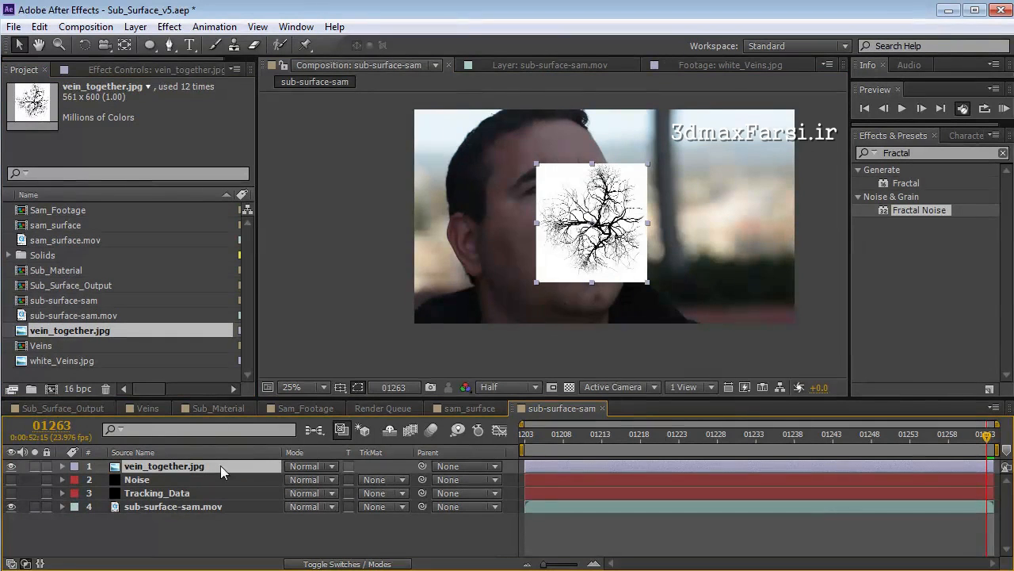
click(302, 469)
click(359, 131)
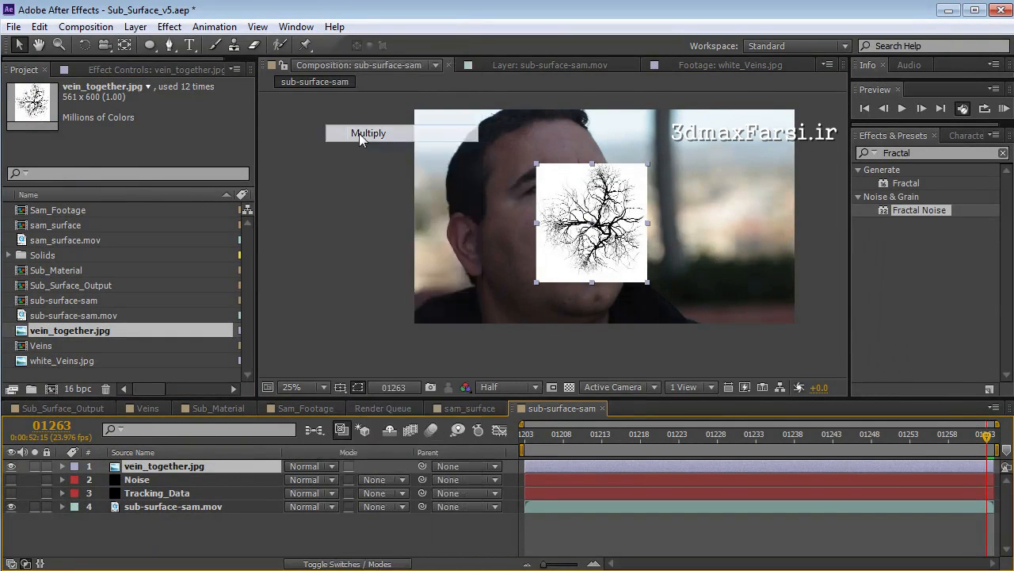
scroll(628, 228, up, 1)
drag(674, 233, 550, 262)
key(v)
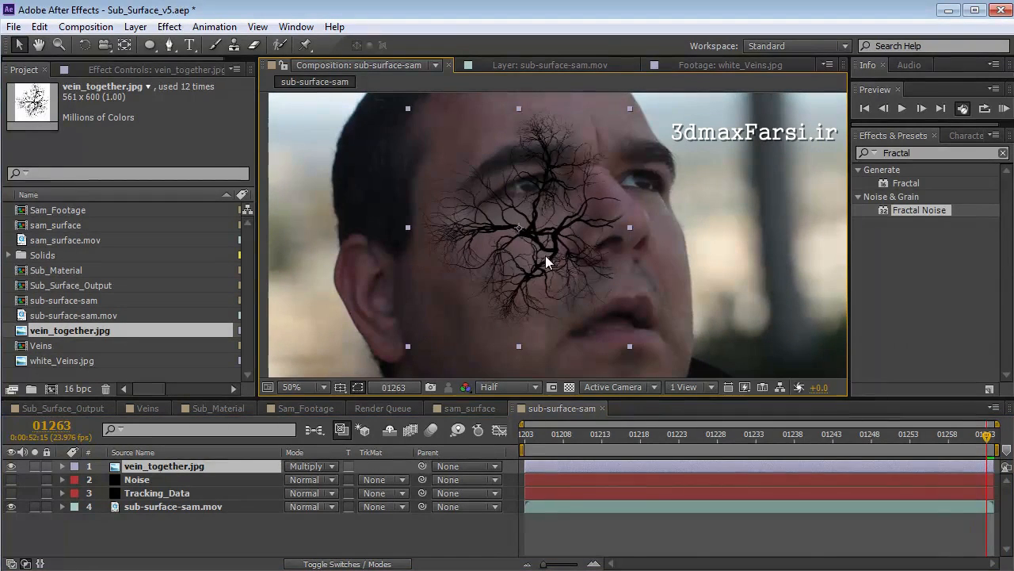
- Rotate and resize the vein_together.jpg layer and position it over the forehead and eye on the ear side of the face
drag(515, 228, 596, 259)
drag(591, 285, 497, 216)
key(w)
drag(564, 228, 545, 183)
key(v)
drag(668, 208, 635, 209)
drag(536, 233, 513, 219)
- Duplicate the vein layer and place a smaller, rotated copy on the lower cheek beside the mouth
key(ctrl+d)
drag(553, 186, 547, 361)
key(w)
drag(526, 288, 582, 383)
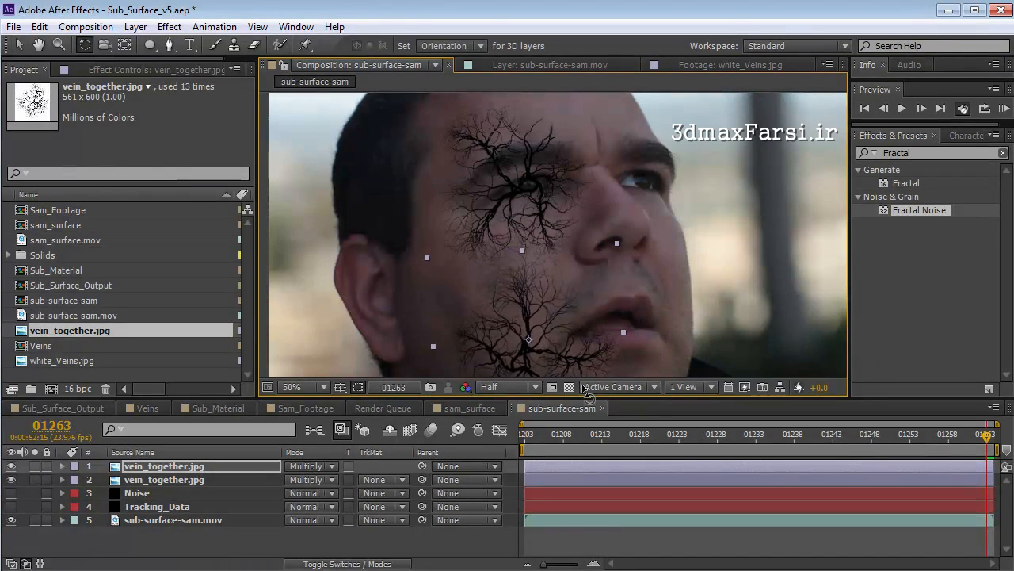
key(v)
drag(617, 243, 590, 276)
drag(561, 326, 420, 263)
- Duplicate the vein layer again and place a larger, rotated copy over the ear and side of the head
key(ctrl+d)
drag(467, 305, 515, 361)
key(w)
drag(484, 323, 453, 339)
key(v)
mouse_move(437, 305)
mouse_down()
mouse_move(409, 271)
mouse_move(434, 273)
mouse_move(422, 296)
mouse_up()
key(w)
key(v)
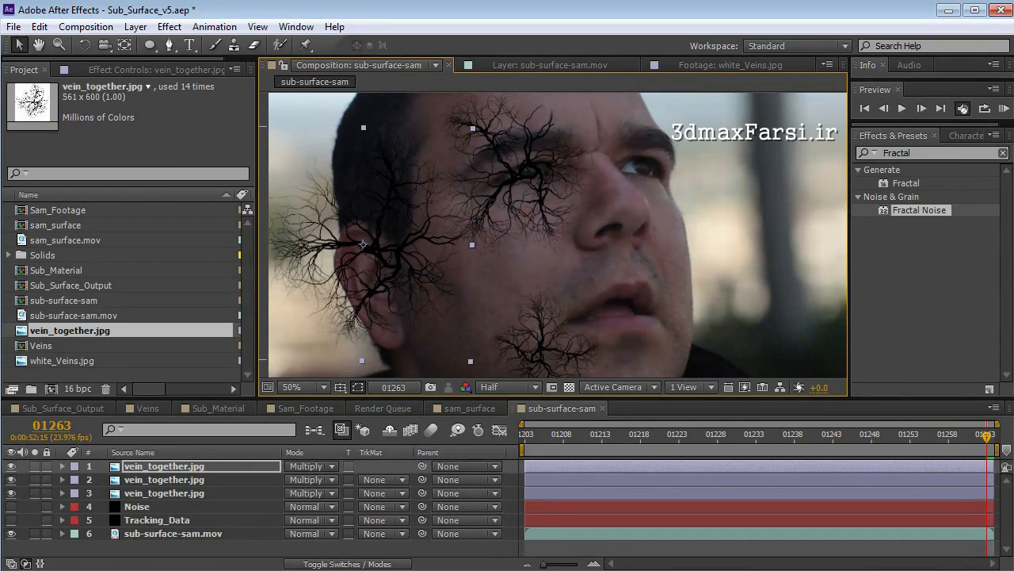
- Add white_Veins.jpg as the uppermost layer and apply the Invert effect to it
click(45, 361)
drag(65, 366, 456, 252)
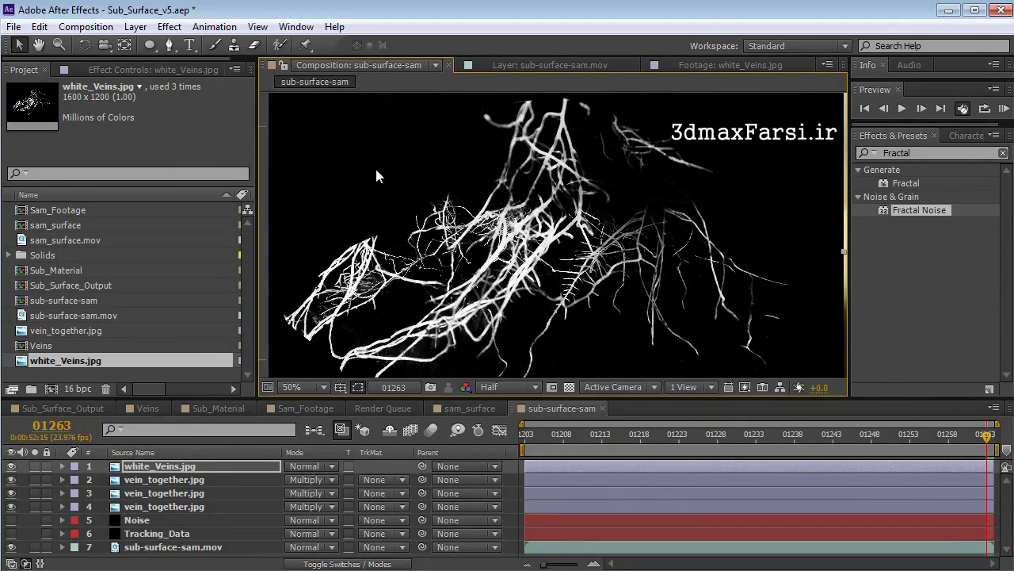
click(169, 27)
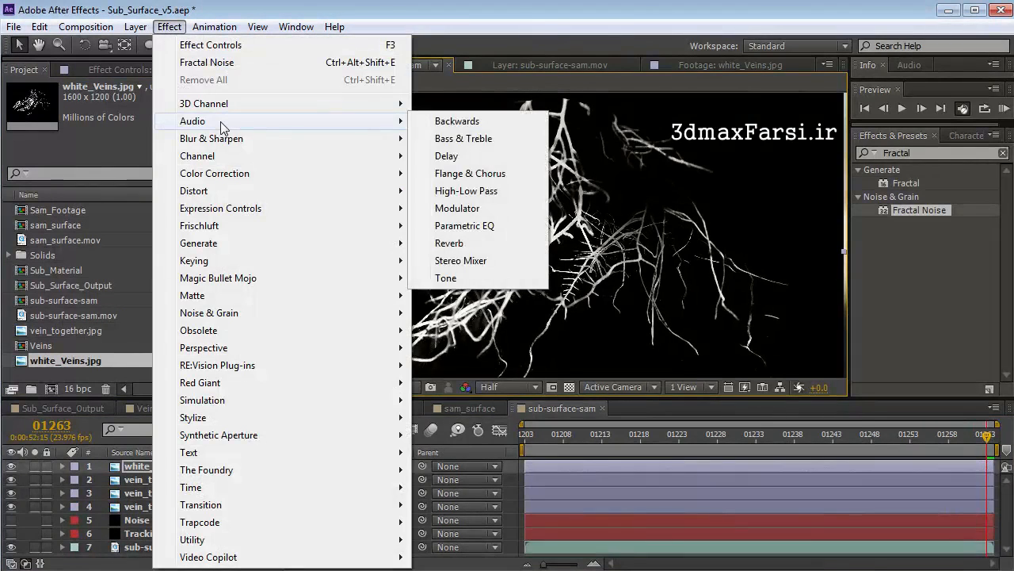
mouse_move(250, 156)
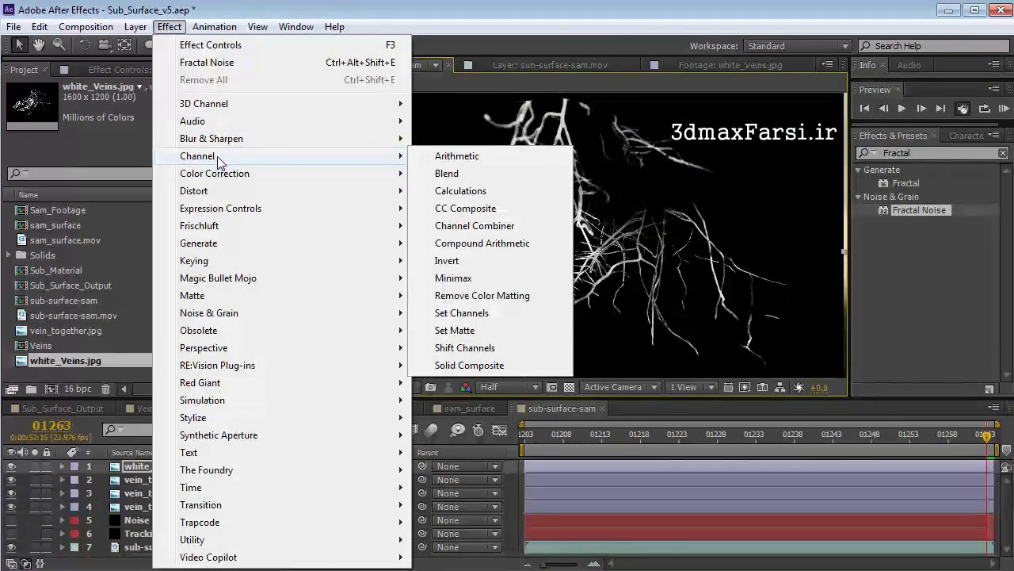
click(446, 260)
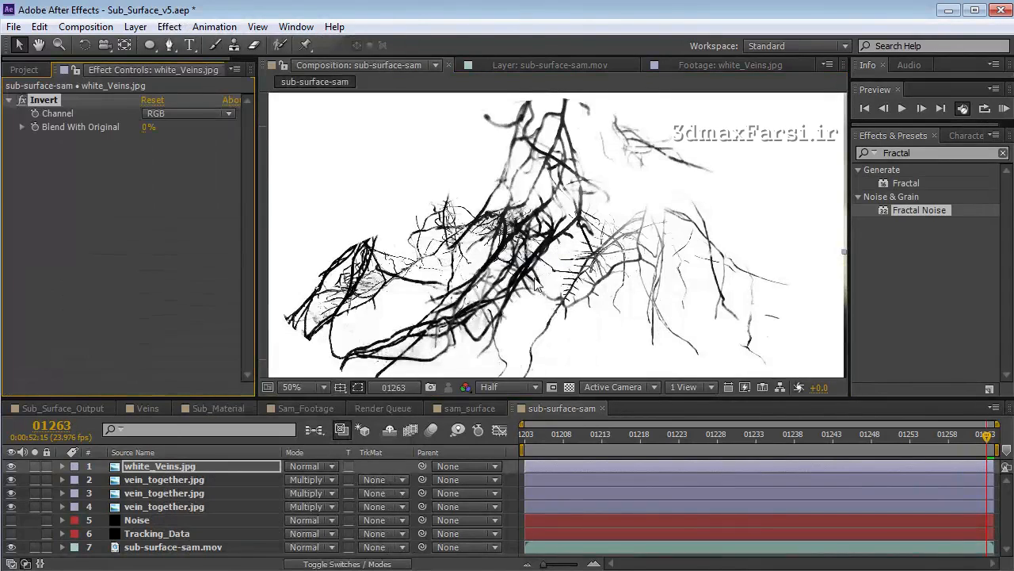
- Set white_Veins.jpg to Multiply mode and fit it over the cheek at 66% scale
click(309, 465)
click(370, 131)
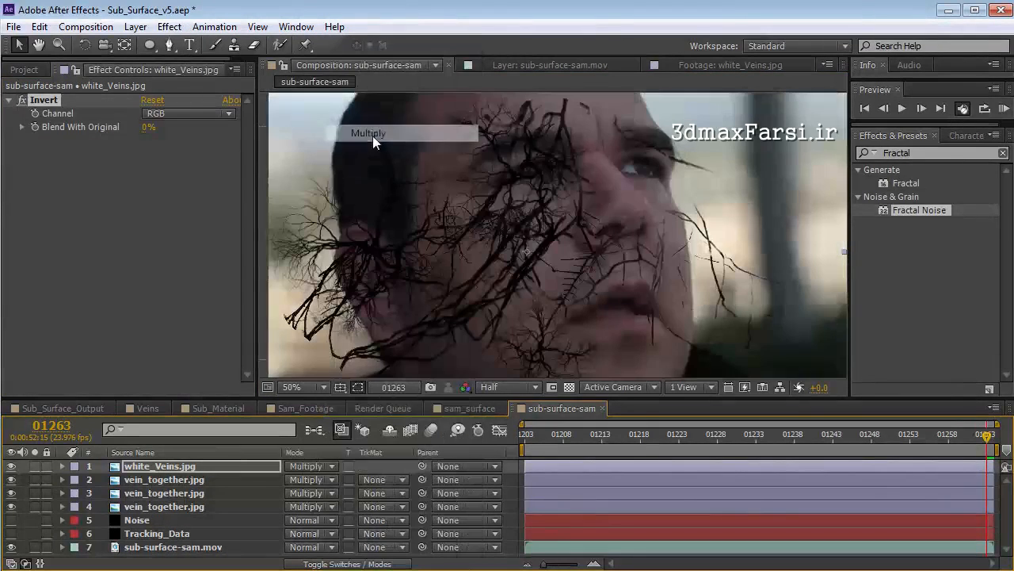
key(s)
drag(317, 479, 309, 481)
drag(531, 266, 431, 227)
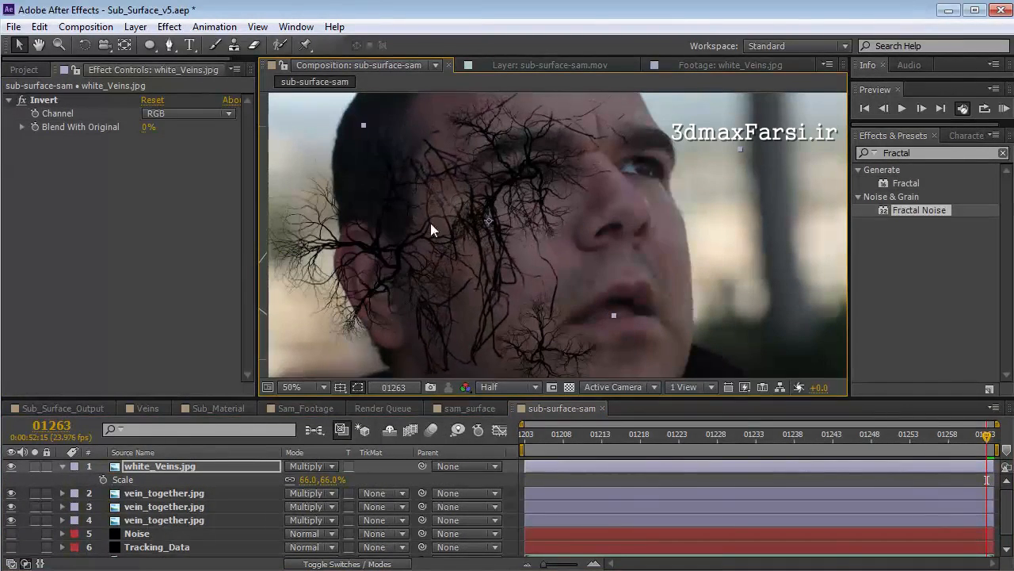
- Apply Fast Blur to the white_Veins.jpg layer with a Blurriness of 20
click(176, 27)
mouse_move(264, 138)
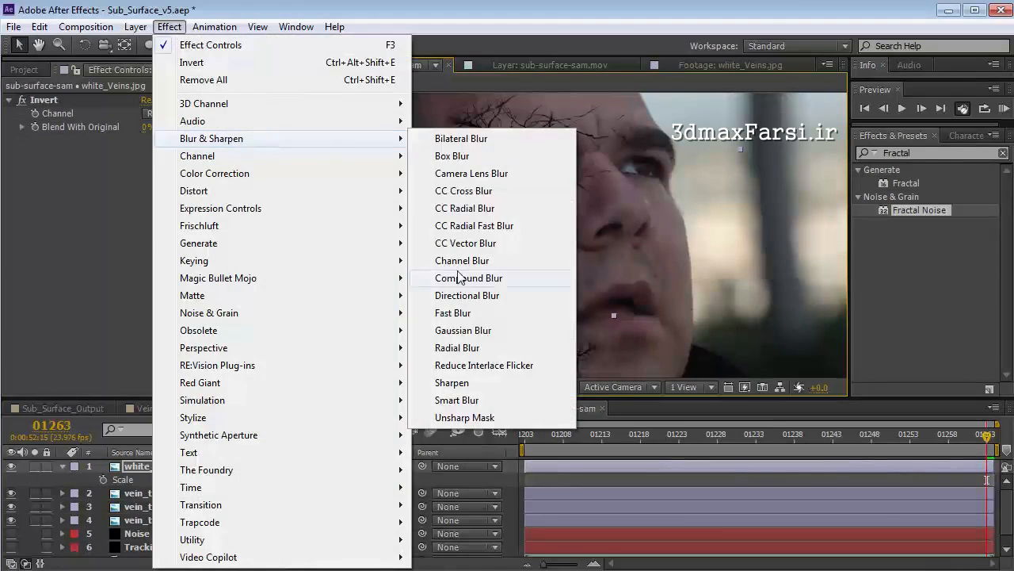
click(462, 314)
drag(150, 154, 159, 153)
- Adjust the rotation and position of white_Veins.jpg on the cheek and set its Opacity to 65%
key(w)
drag(533, 325, 544, 318)
key(v)
drag(509, 224, 503, 224)
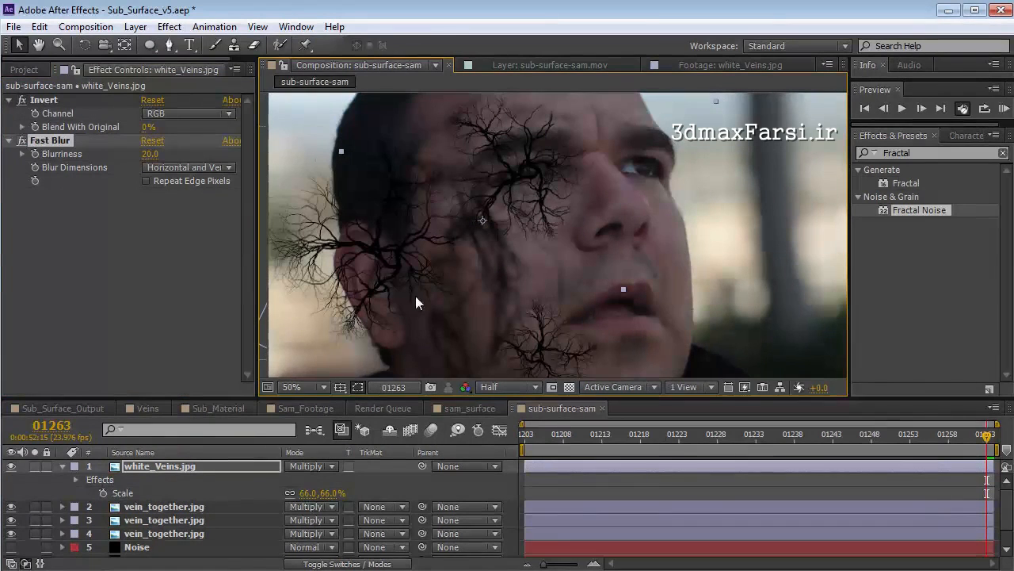
key(t)
drag(298, 480, 272, 483)
mouse_move(529, 251)
mouse_down()
mouse_move(537, 237)
mouse_move(543, 253)
mouse_up()
- Duplicate the small vein layer beside the mouth and place an enlarged copy on the cheek below the ear
click(159, 507)
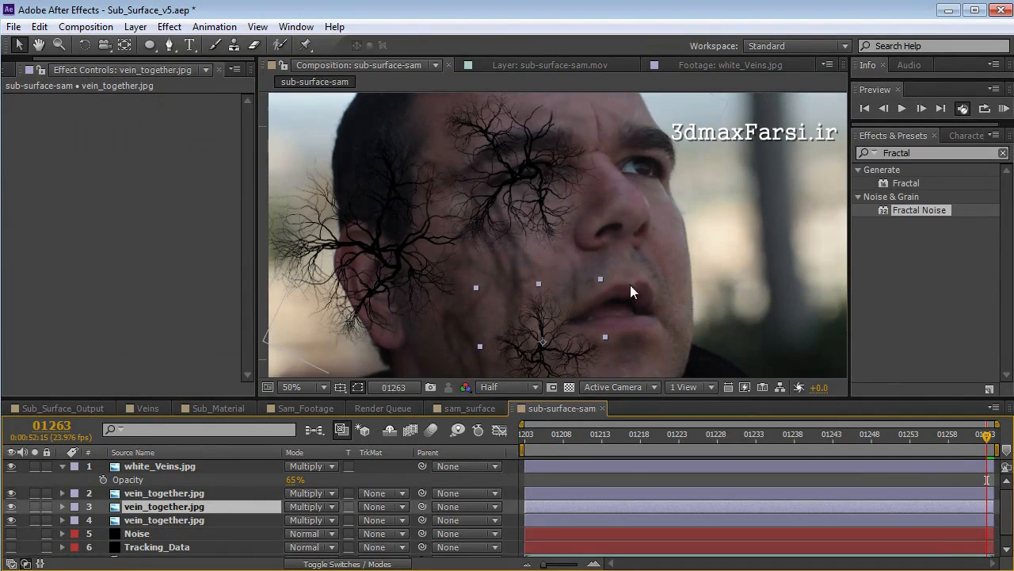
key(ctrl+d)
drag(563, 349, 558, 212)
- Apply Fast Blur to the new cheek vein copy with Repeat Edge Pixels on and a Blurriness of 6
click(169, 27)
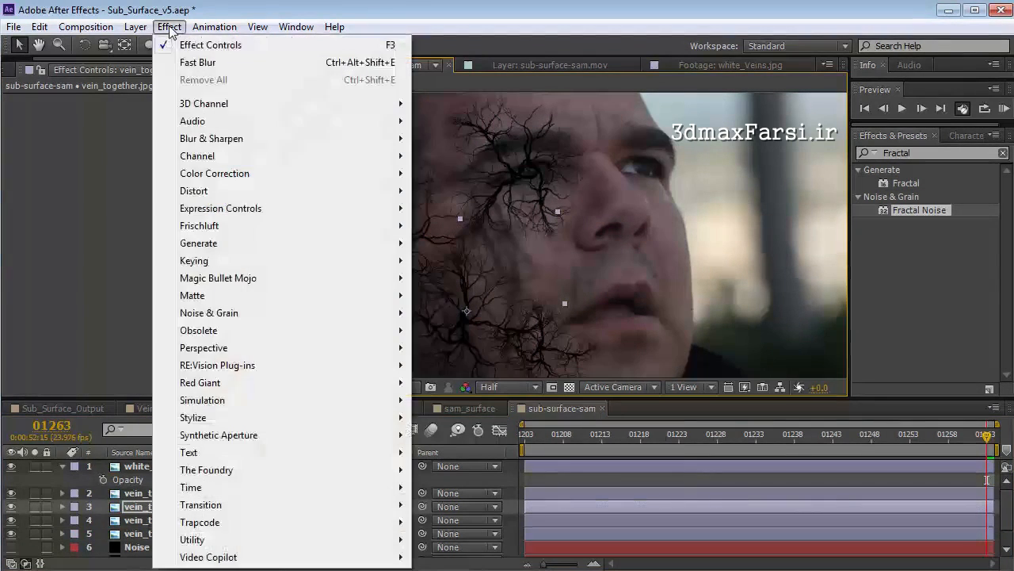
click(143, 62)
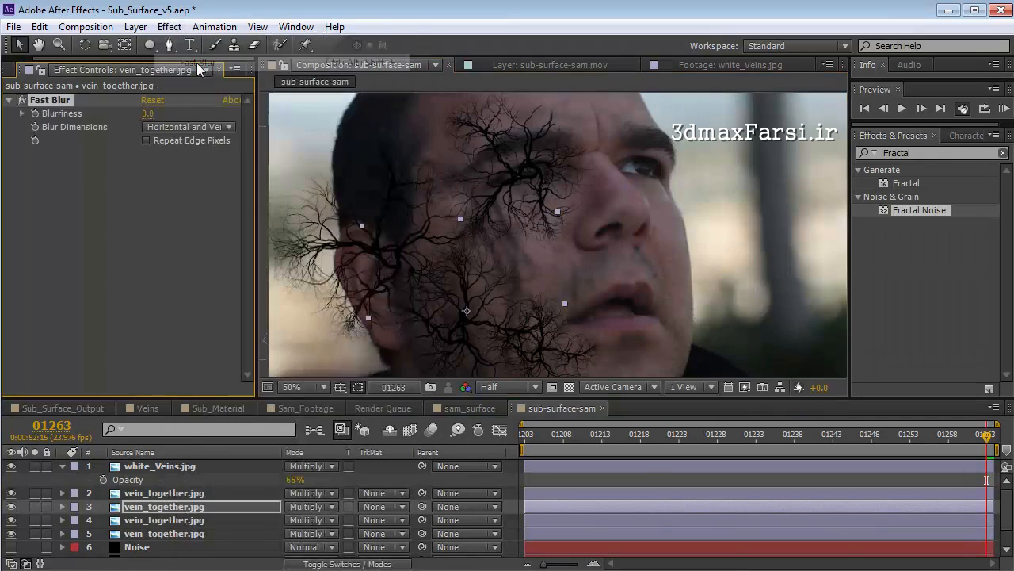
click(146, 140)
drag(147, 114, 149, 113)
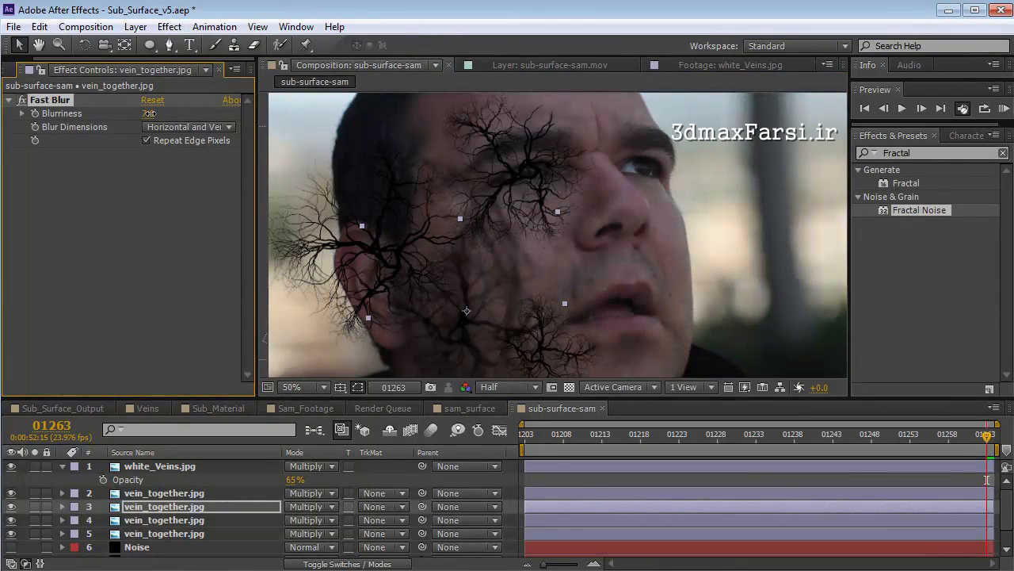
drag(456, 295, 452, 298)
scroll(517, 317, up, 1)
key(space)
drag(513, 324, 607, 270)
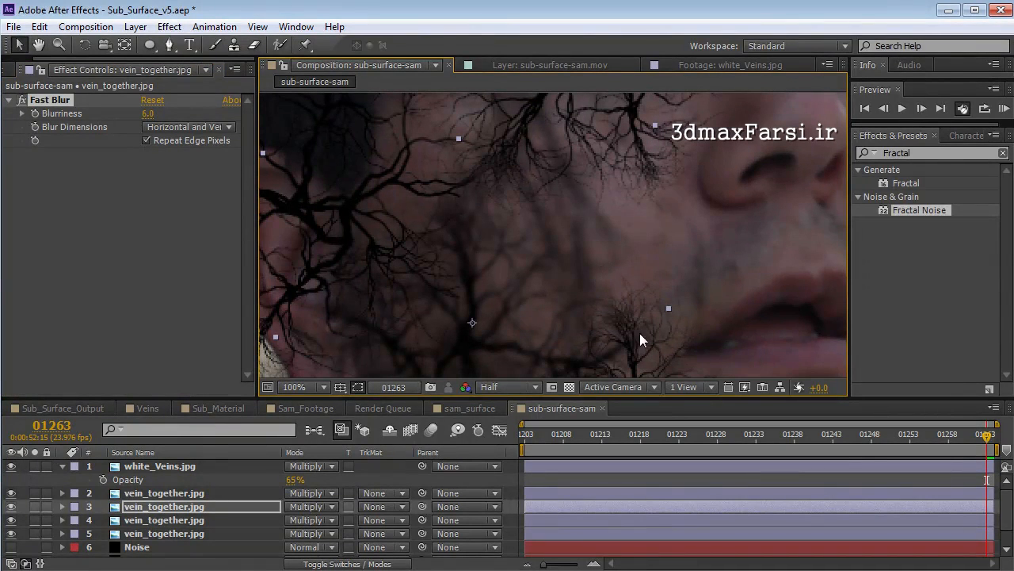
scroll(529, 273, down, 1)
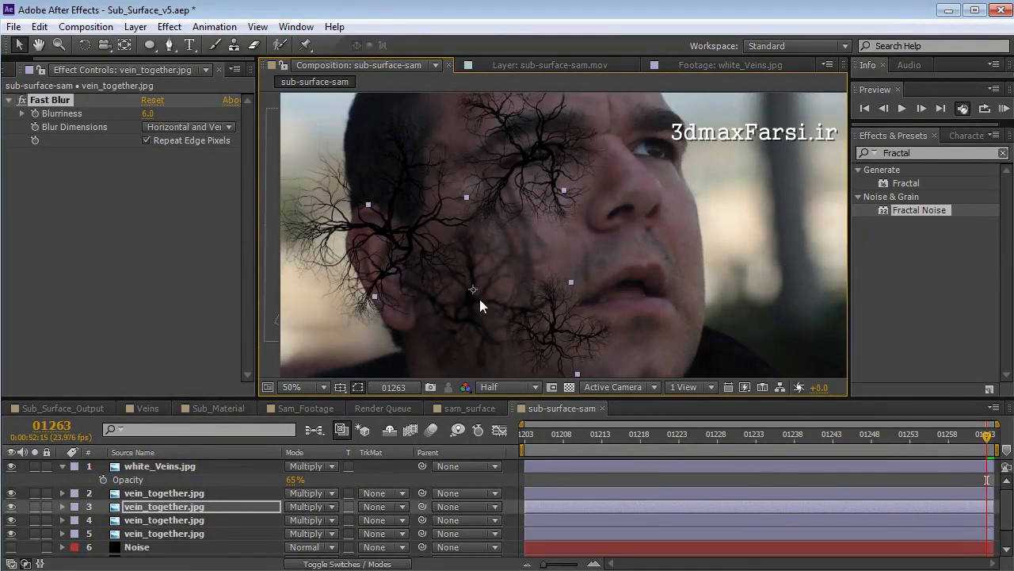
- Rename the blurred vein layer on the cheek below the ear as Blurred
click(175, 512)
key(Return)
text(Blurred)
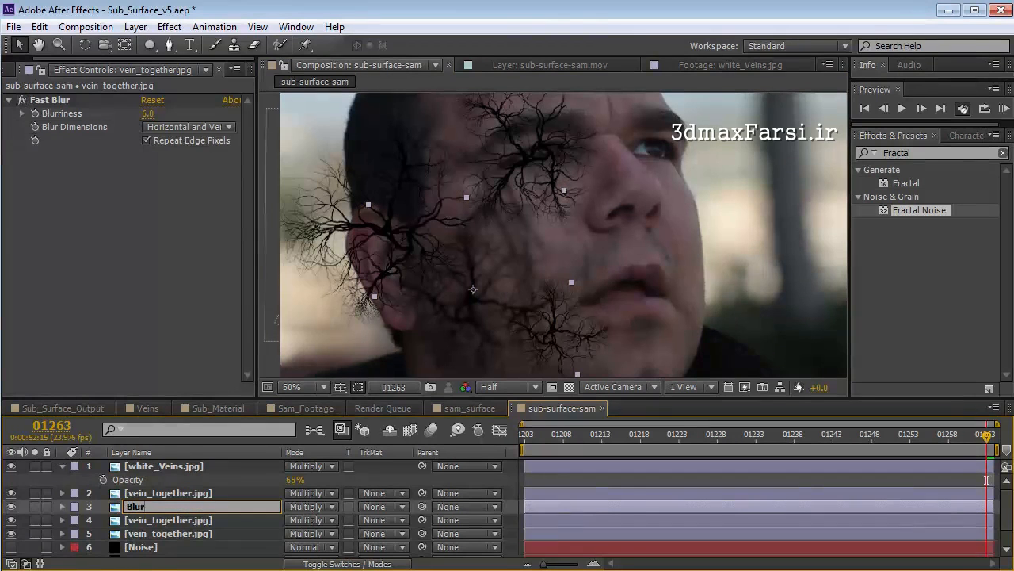
key(Return)
- Duplicate the Blurred layer, then move and rotate the copy so its veins spread across the nose and upper lip
key(ctrl+d)
drag(486, 307, 620, 299)
key(w)
key(v)
mouse_move(608, 225)
mouse_down()
mouse_move(609, 241)
mouse_move(602, 230)
mouse_up()
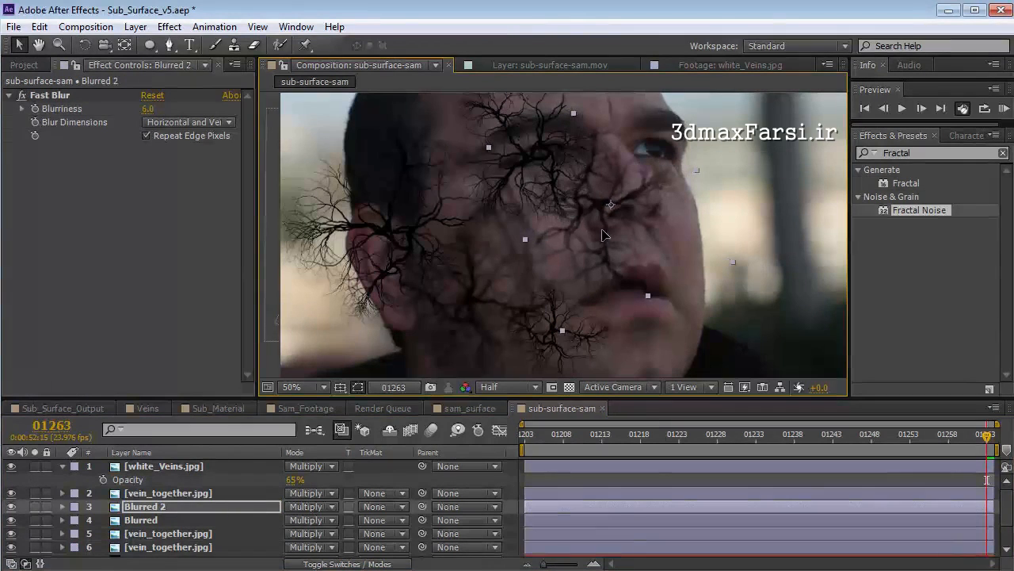
click(584, 476)
key(grave)
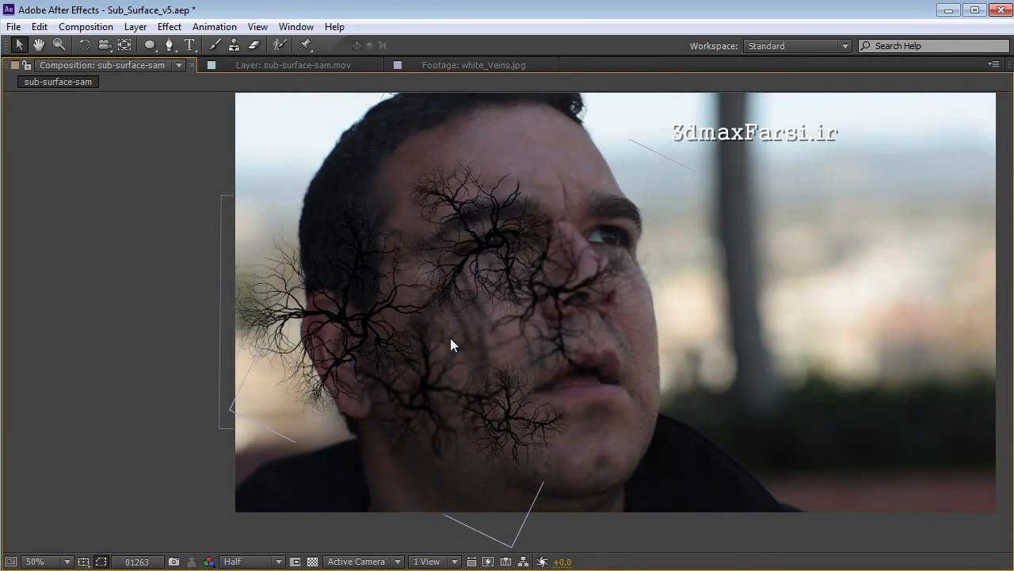
key(grave)
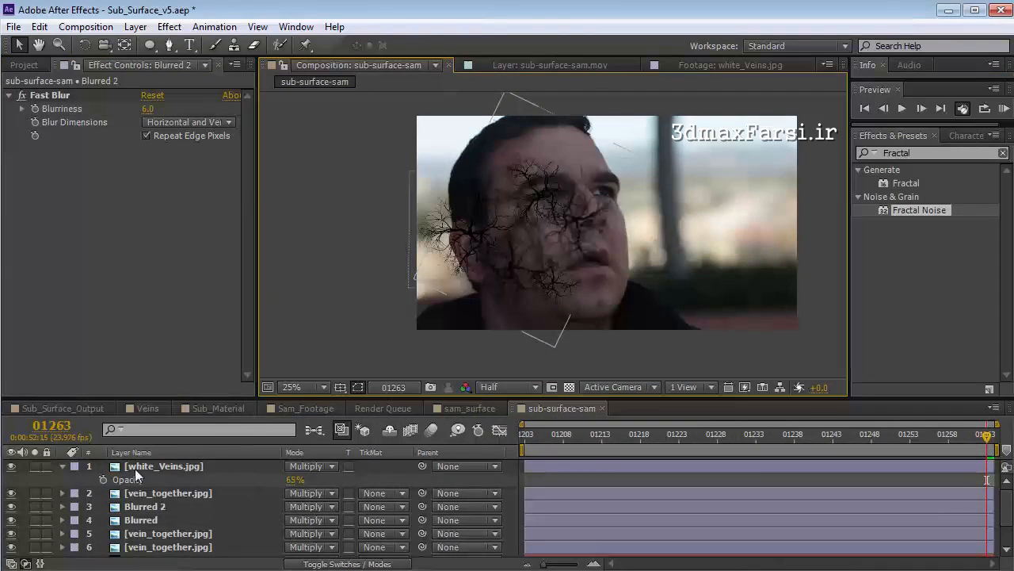
- Pre-compose white_Veins.jpg and all the vein layers above Noise into a composition named Vein Network
click(62, 467)
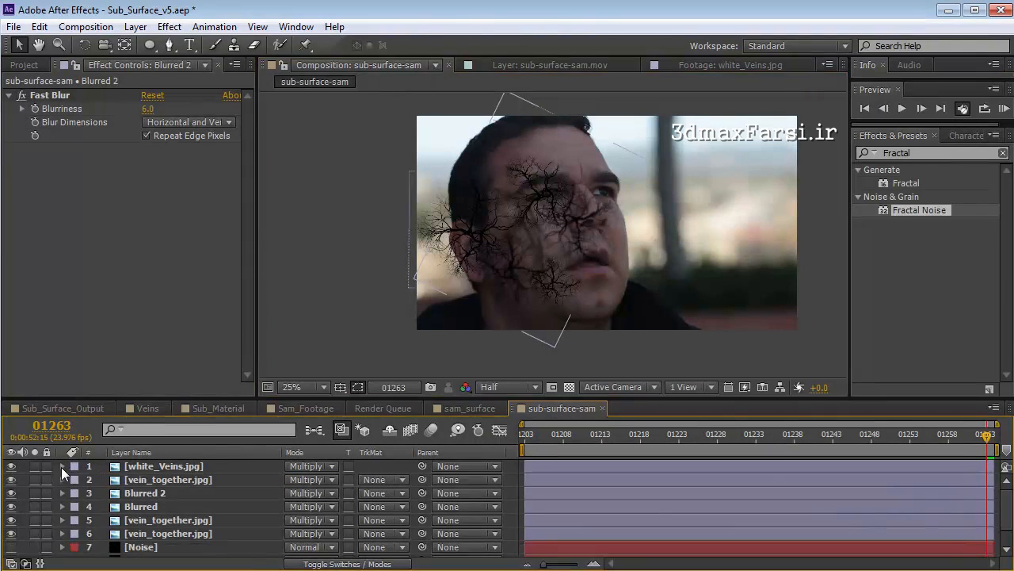
click(140, 466)
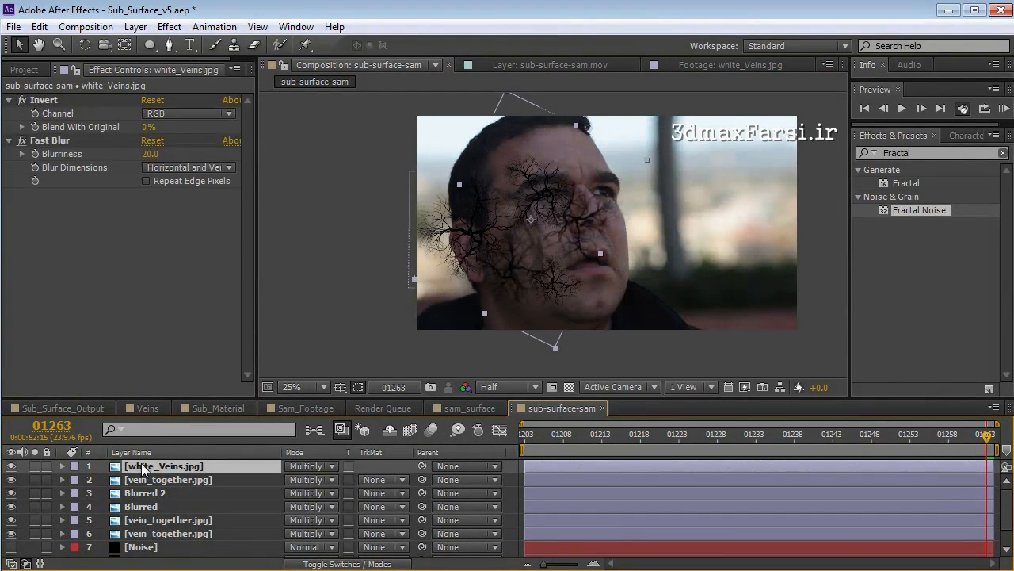
shift+click(154, 535)
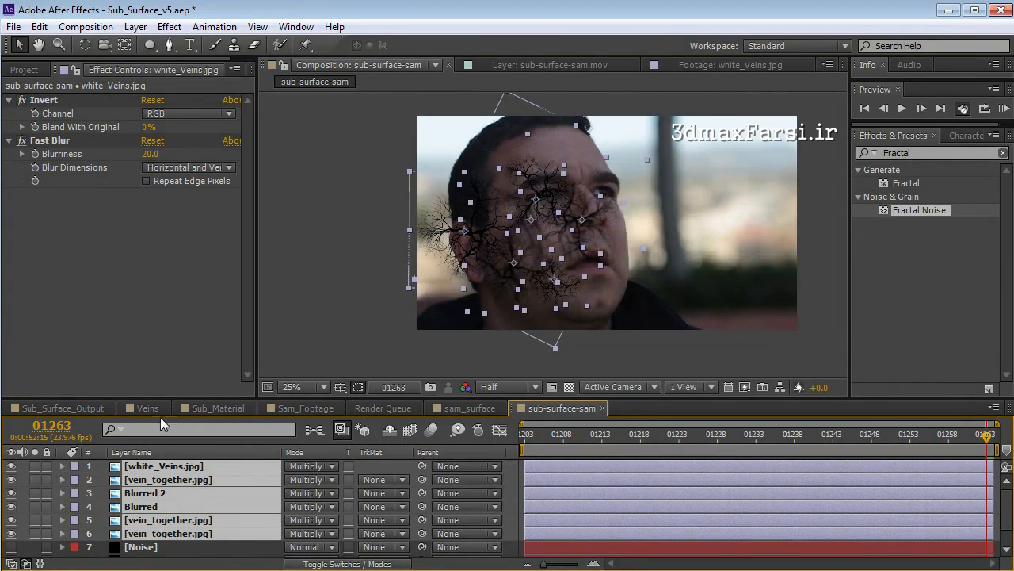
drag(283, 400, 283, 363)
click(136, 27)
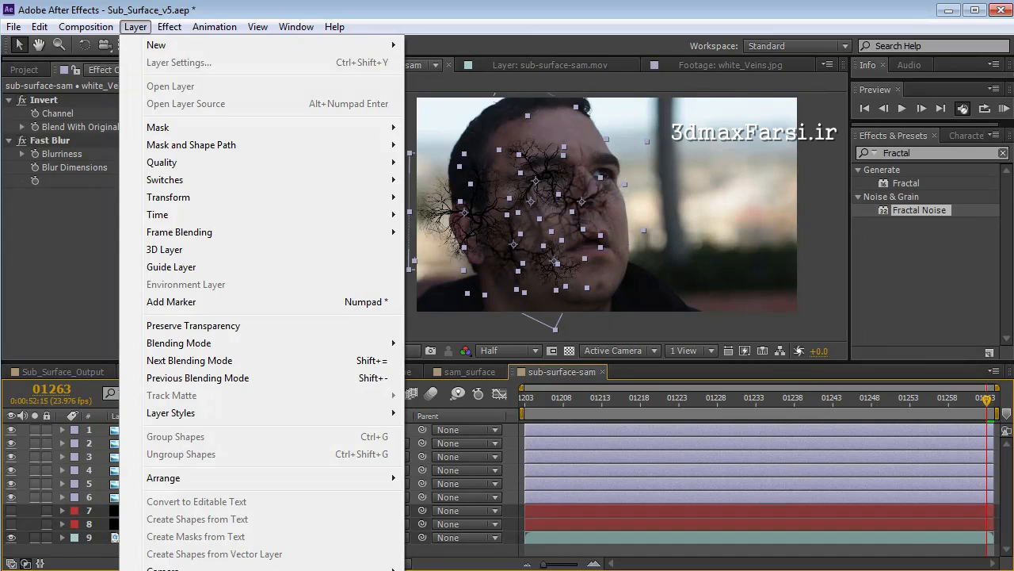
key(ctrl+shift+c)
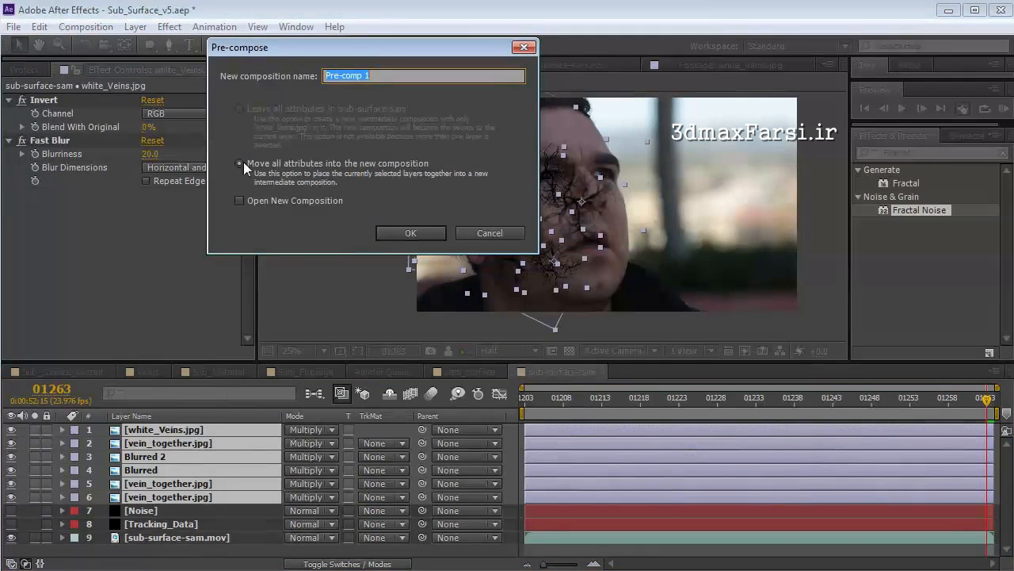
text(Vein Network)
key(Return)
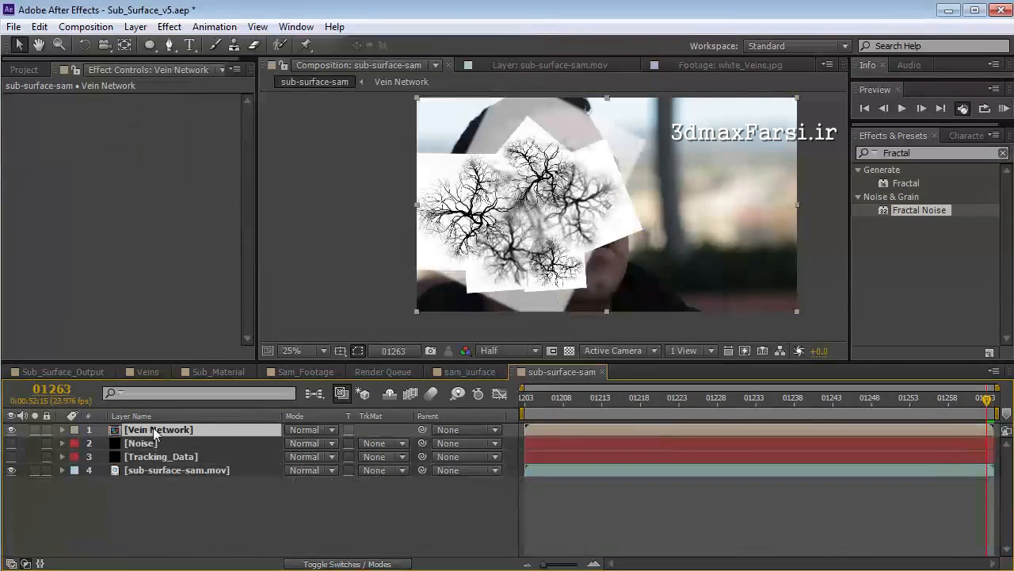
- Inside Vein Network, add a white 1920 x 1080 solid beneath all the vein layers and return to sub-surface-sam
double_click(156, 429)
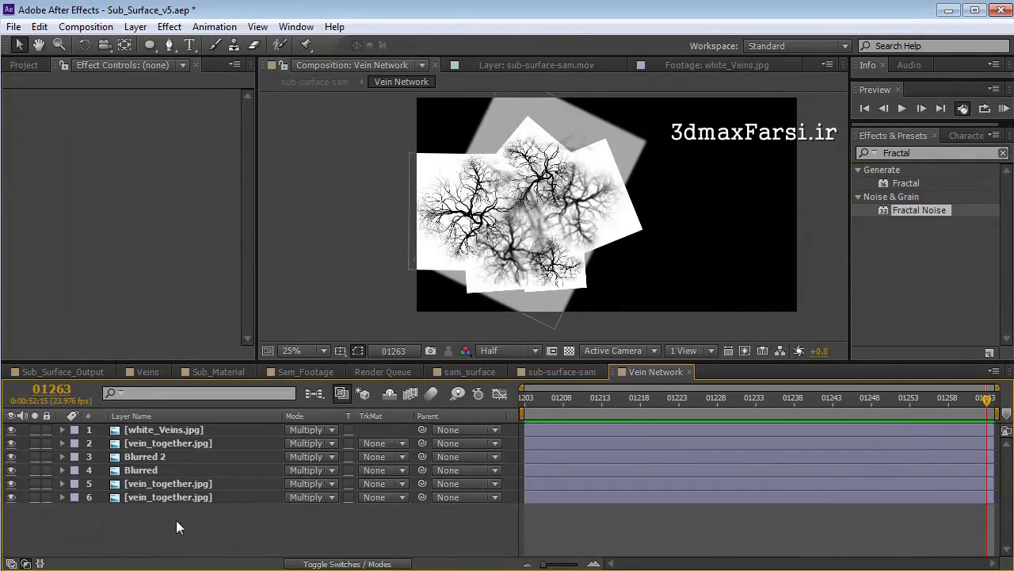
click(136, 27)
mouse_move(349, 45)
click(440, 62)
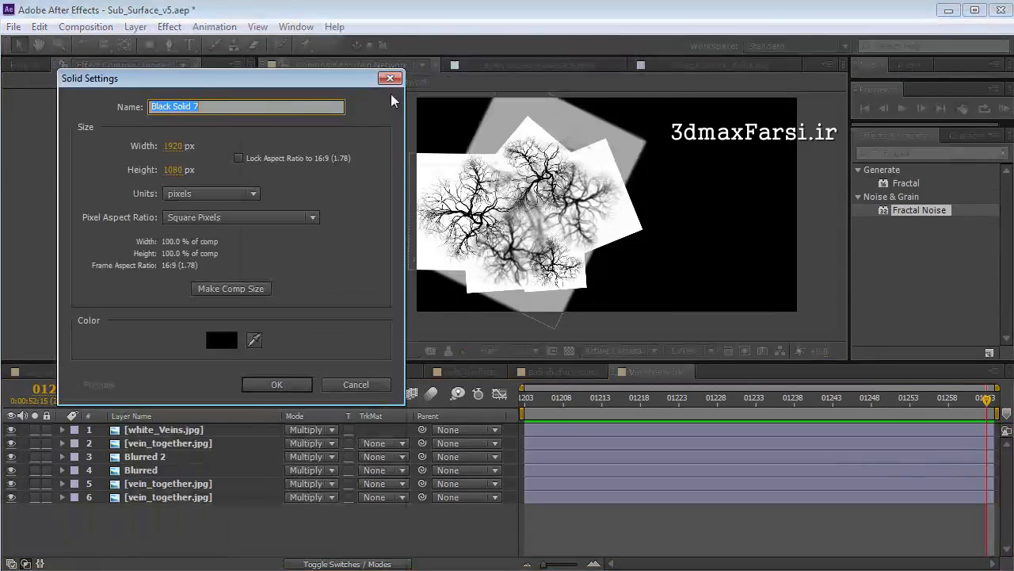
click(223, 341)
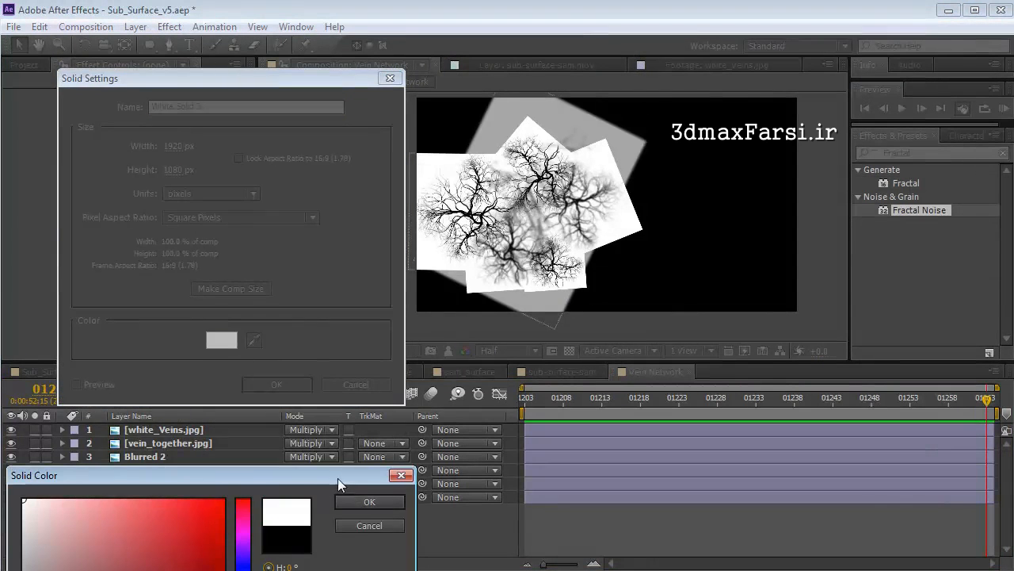
drag(337, 478, 370, 255)
click(402, 278)
click(277, 385)
drag(179, 432, 167, 523)
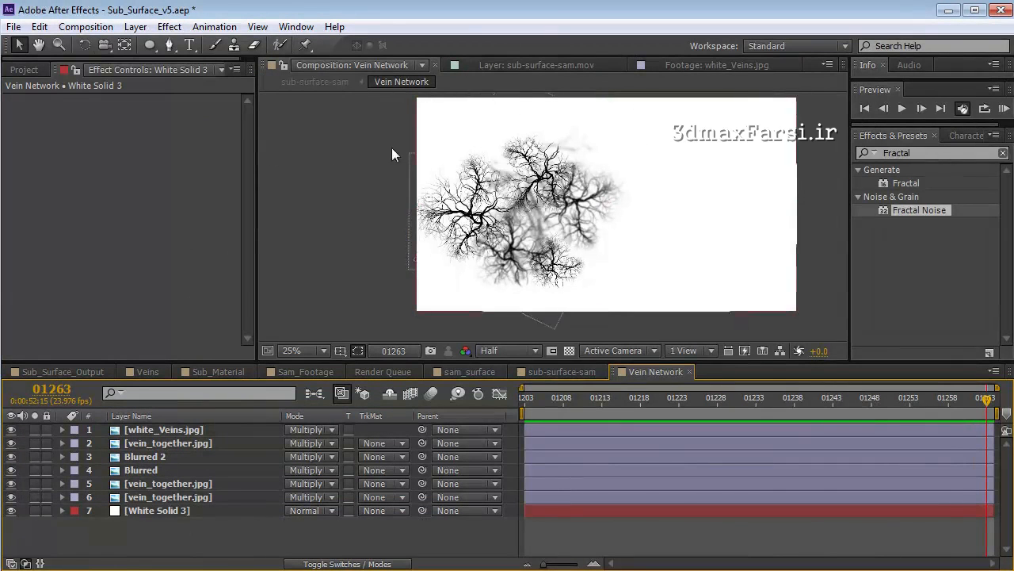
click(691, 371)
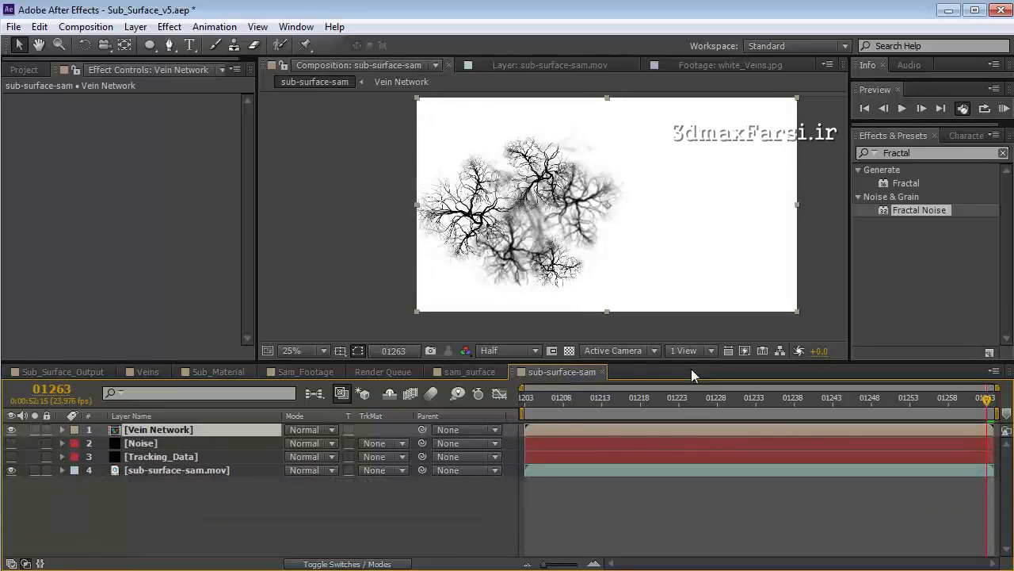
- Make the Noise layer visible and set its track matte to Luma Matte from Vein Network
click(143, 446)
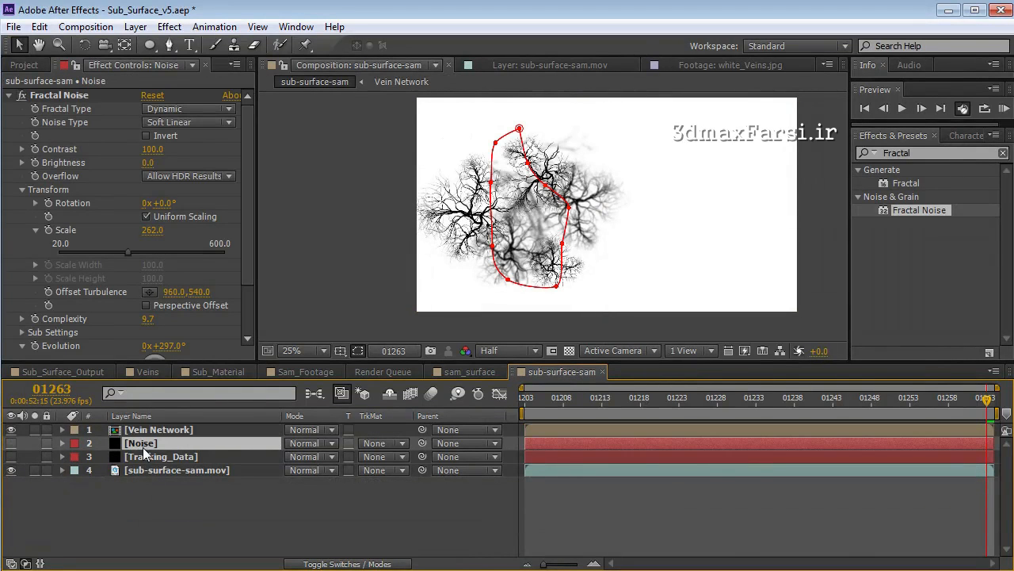
click(11, 444)
click(11, 429)
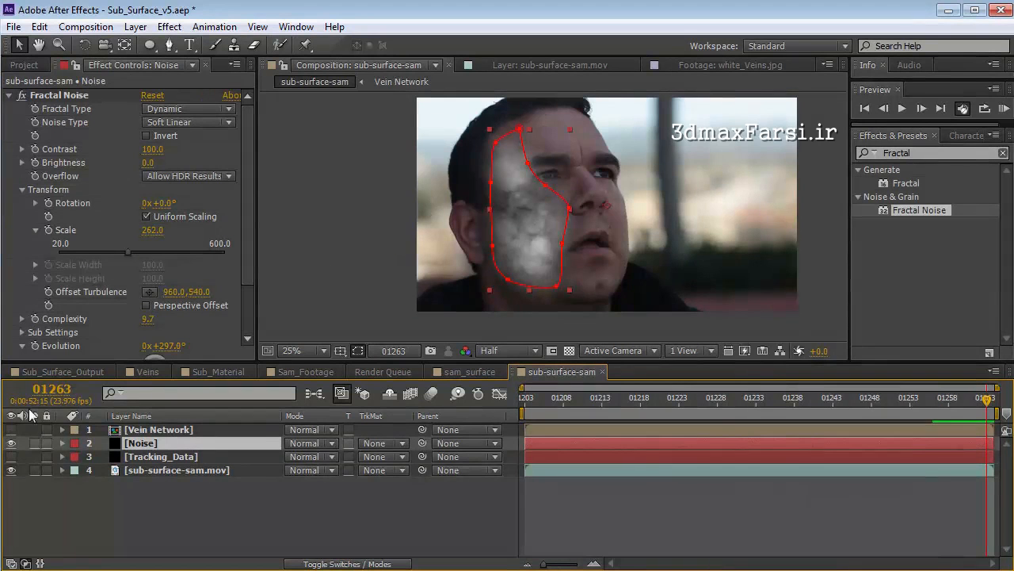
click(11, 430)
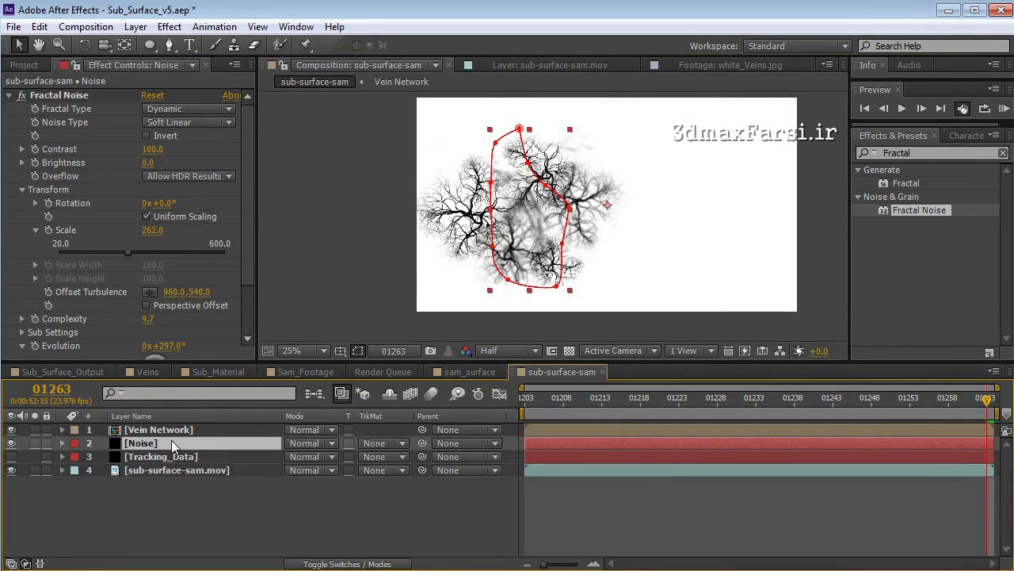
click(382, 448)
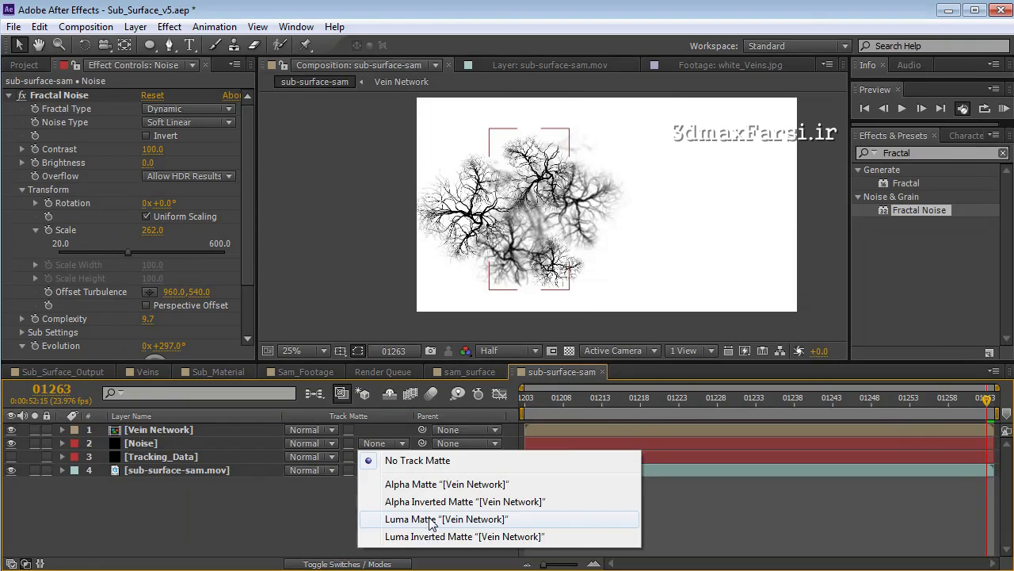
click(429, 516)
key(grave)
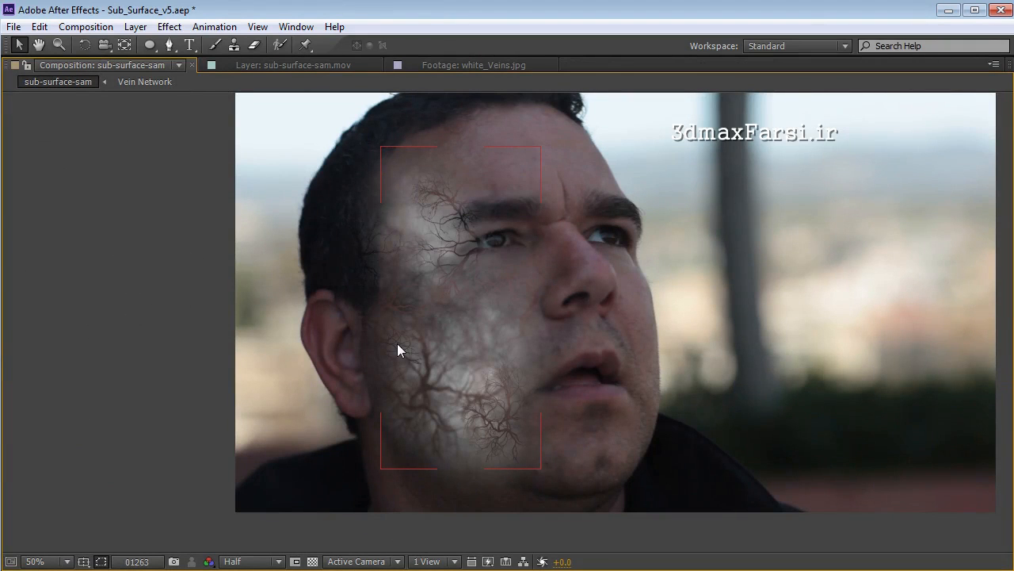
key(grave)
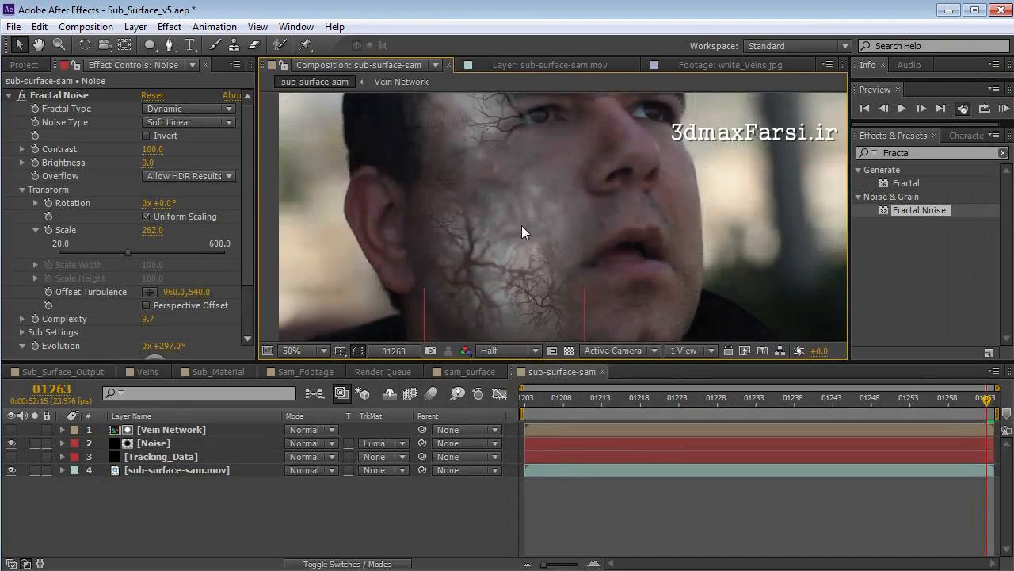
- Apply Fast Blur to the Vein Network layer with a Blurriness of 1 and Repeat Edge Pixels on
scroll(521, 225, down, 2)
scroll(549, 168, up, 2)
scroll(535, 253, down, 2)
click(429, 312)
scroll(528, 275, up, 2)
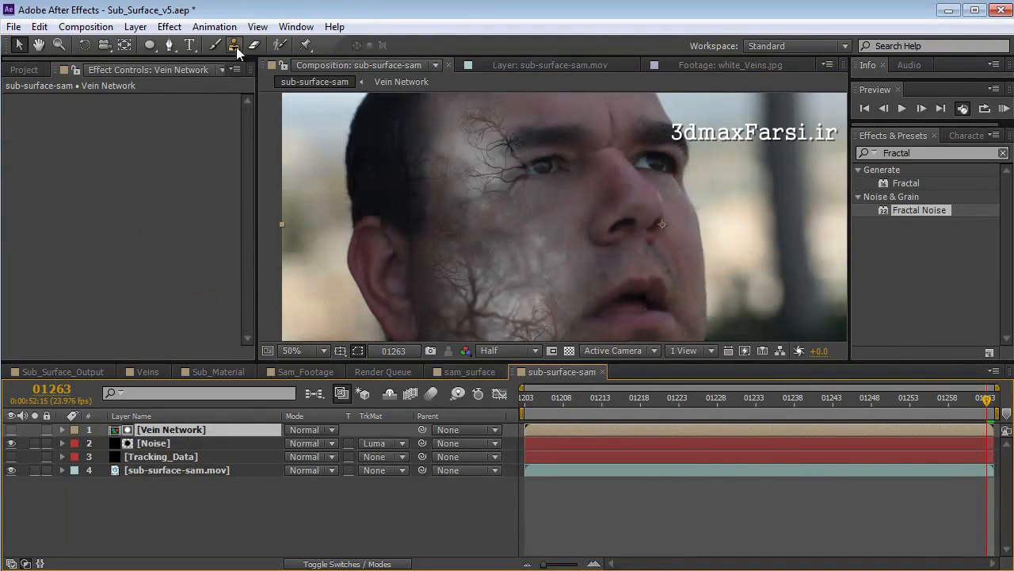
drag(509, 290, 550, 242)
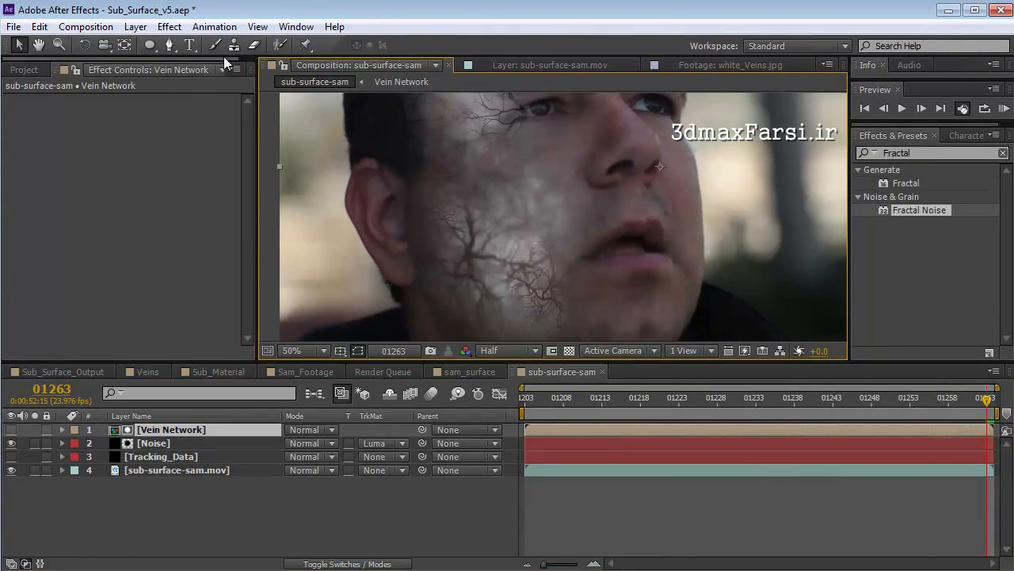
click(168, 26)
click(237, 56)
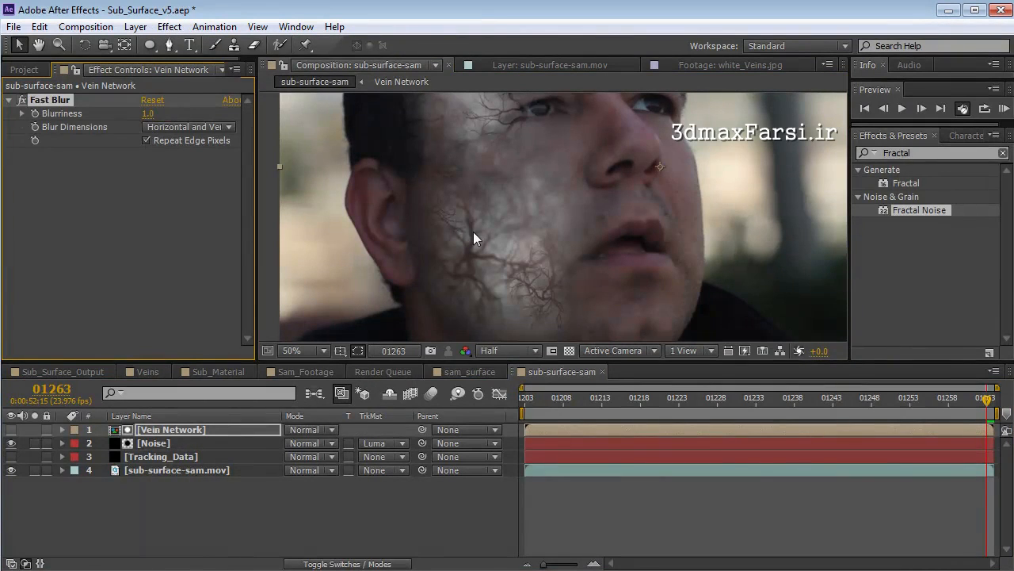
key(grave)
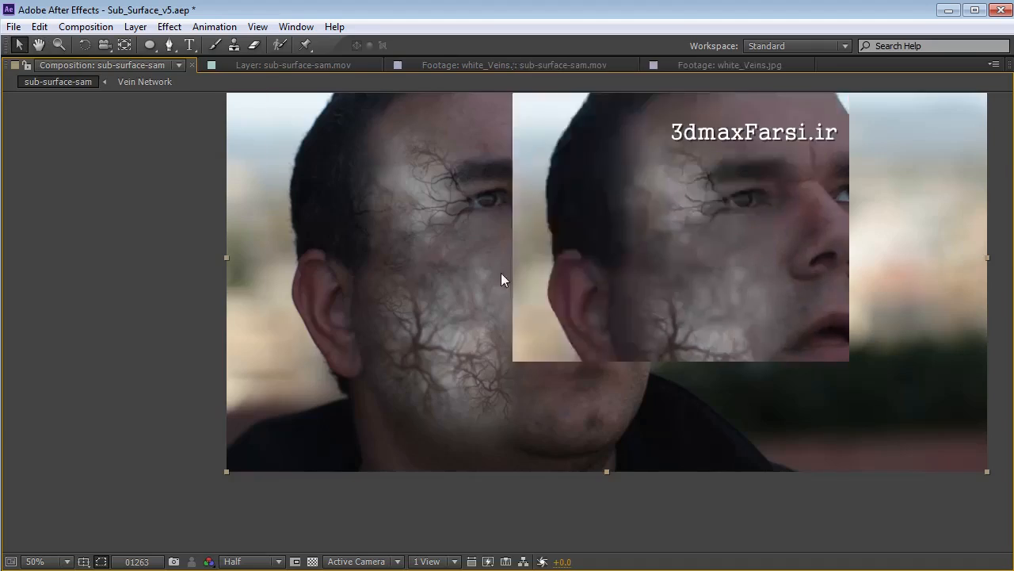
key(grave)
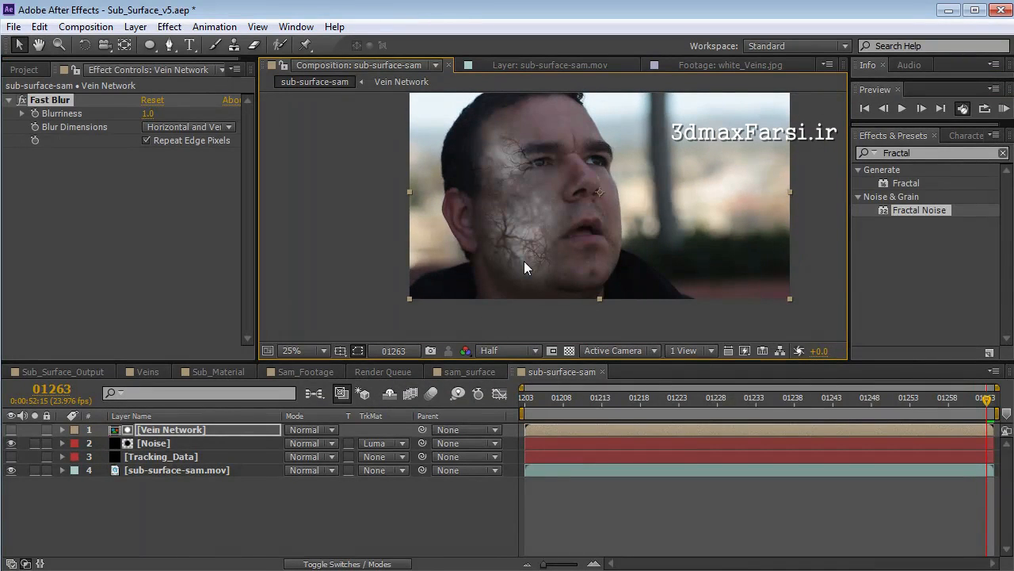
- Pre-compose the Vein Network and Noise layers together into a composition named Illumination_Map
click(174, 492)
click(150, 444)
click(159, 429)
click(154, 442)
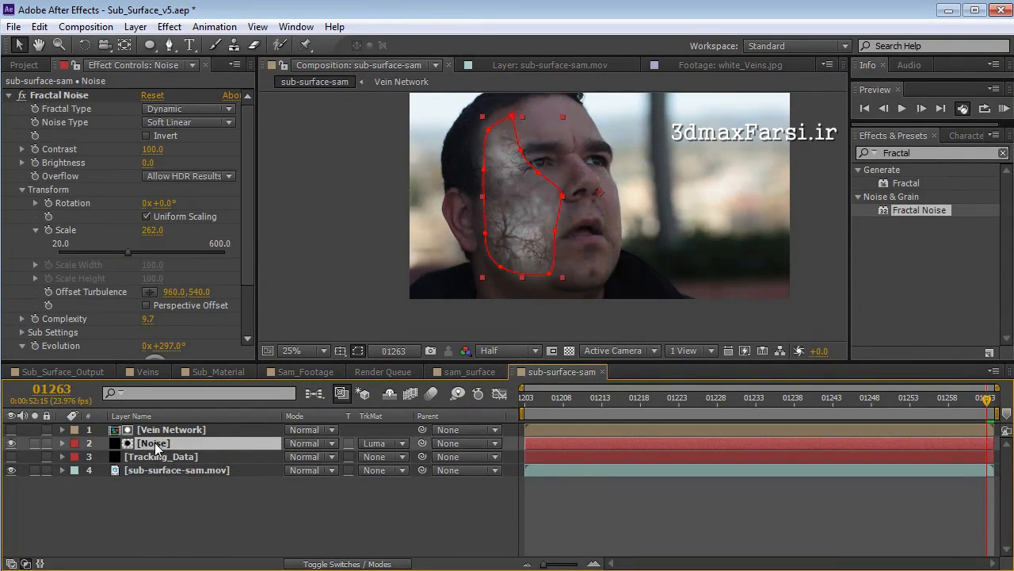
click(158, 429)
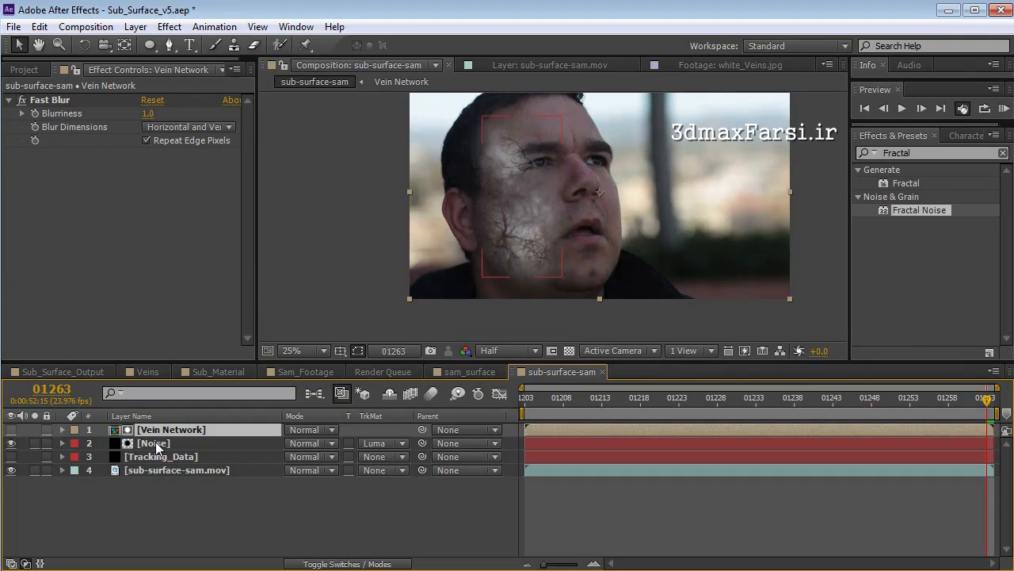
click(155, 441)
ctrl+click(165, 433)
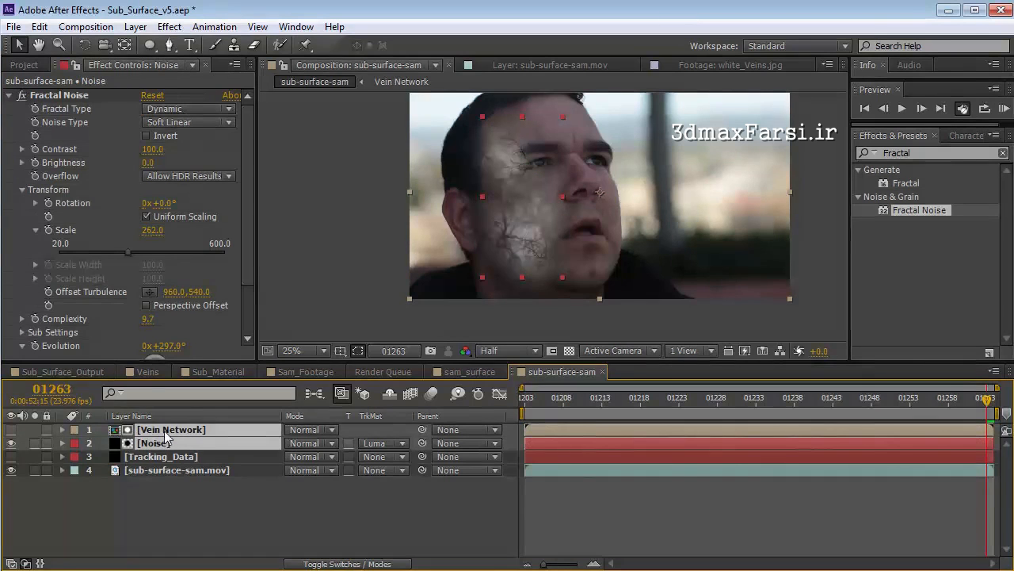
click(136, 27)
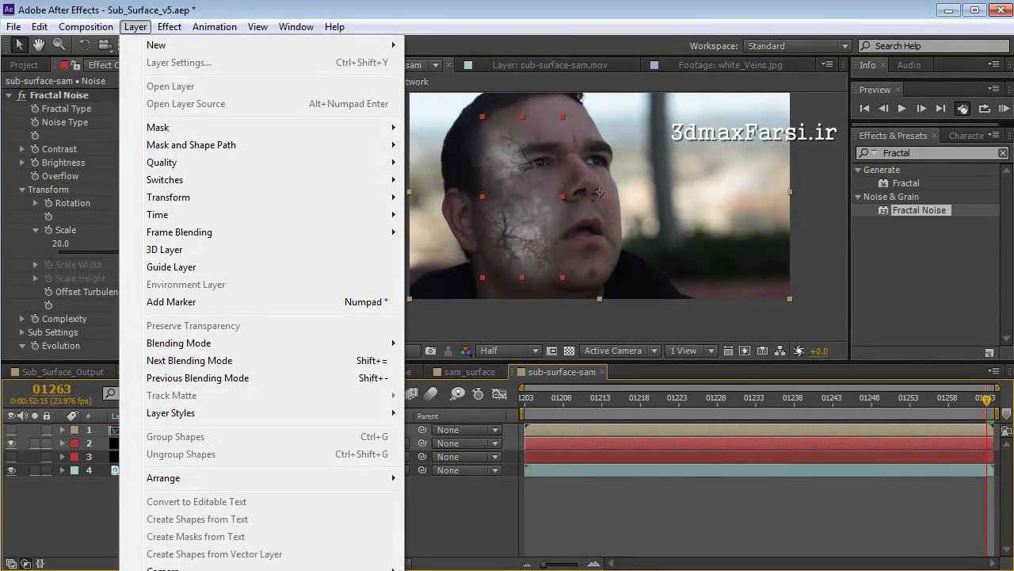
key(ctrl+shift+c)
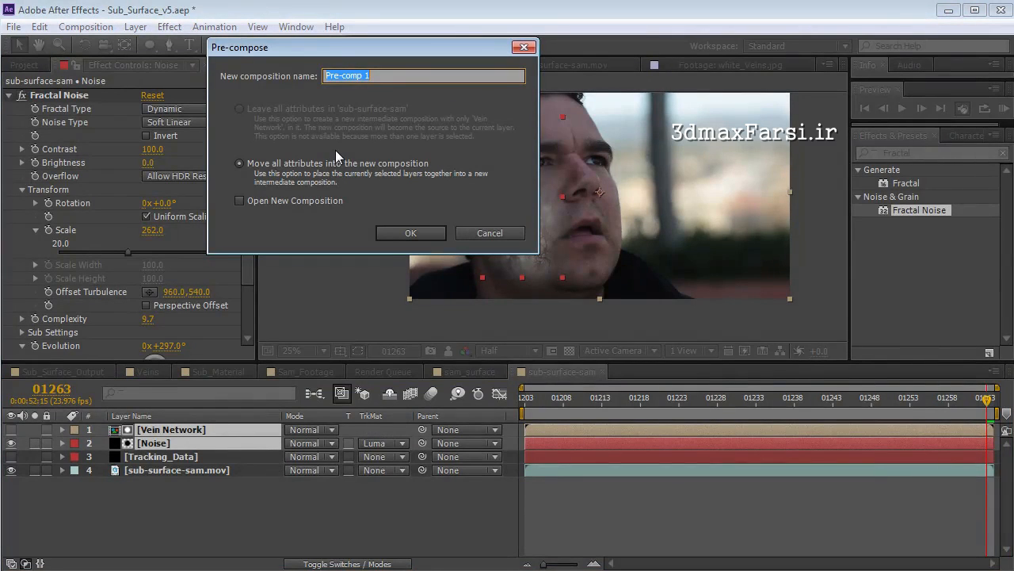
key(BackSpace)
text(Illumination_Map)
key(Return)
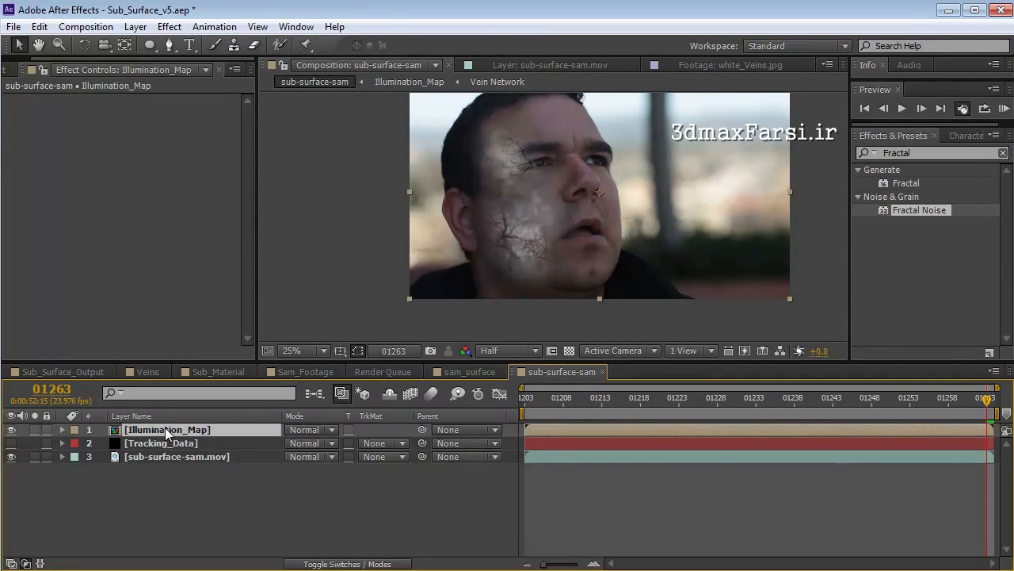
- Inside Illumination_Map, add a black 1920 x 1080 solid beneath the Noise layer
double_click(165, 429)
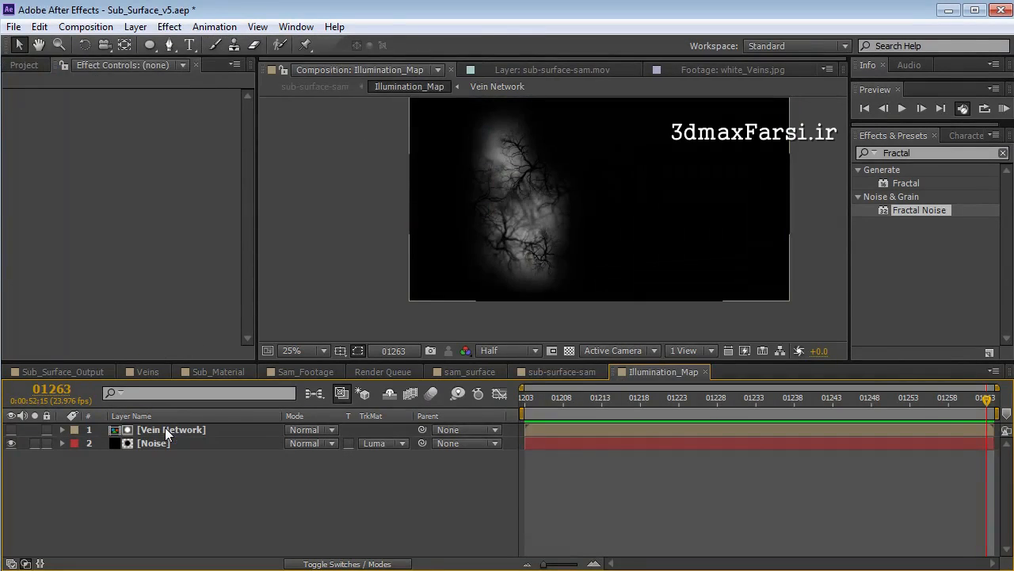
click(568, 350)
click(135, 26)
mouse_move(150, 46)
click(431, 63)
click(221, 343)
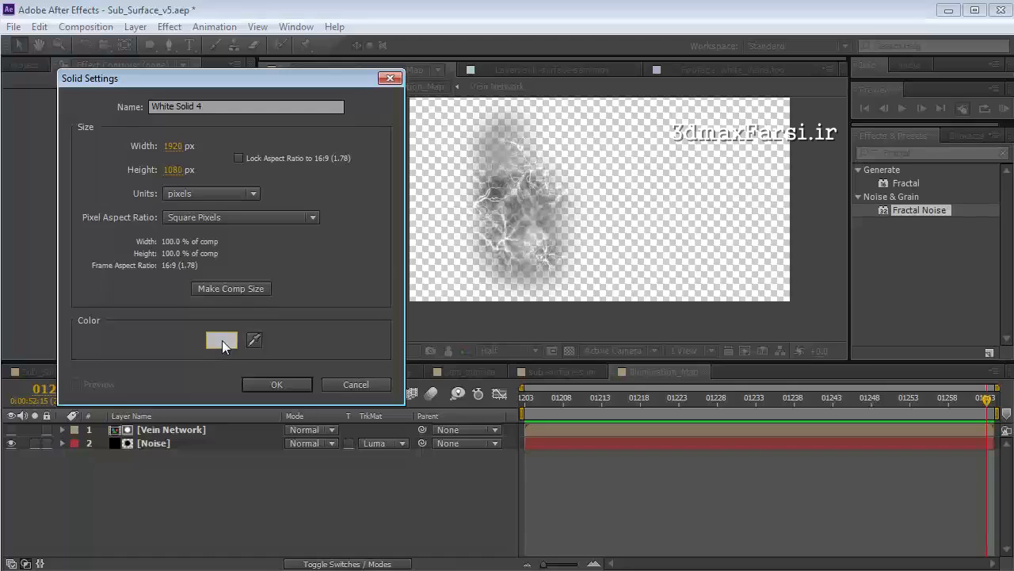
drag(180, 410, 59, 478)
click(392, 275)
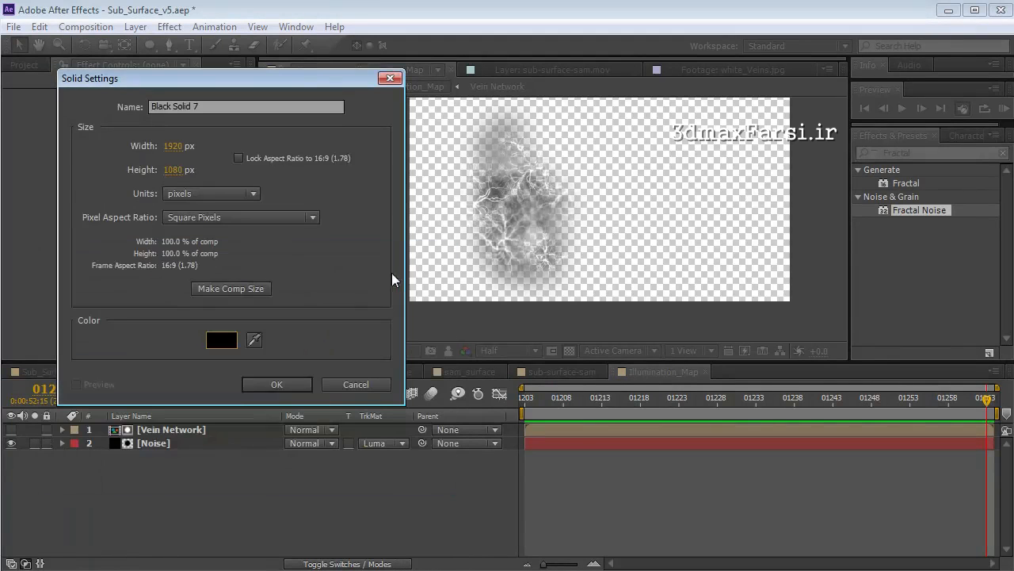
click(278, 384)
drag(151, 428, 139, 475)
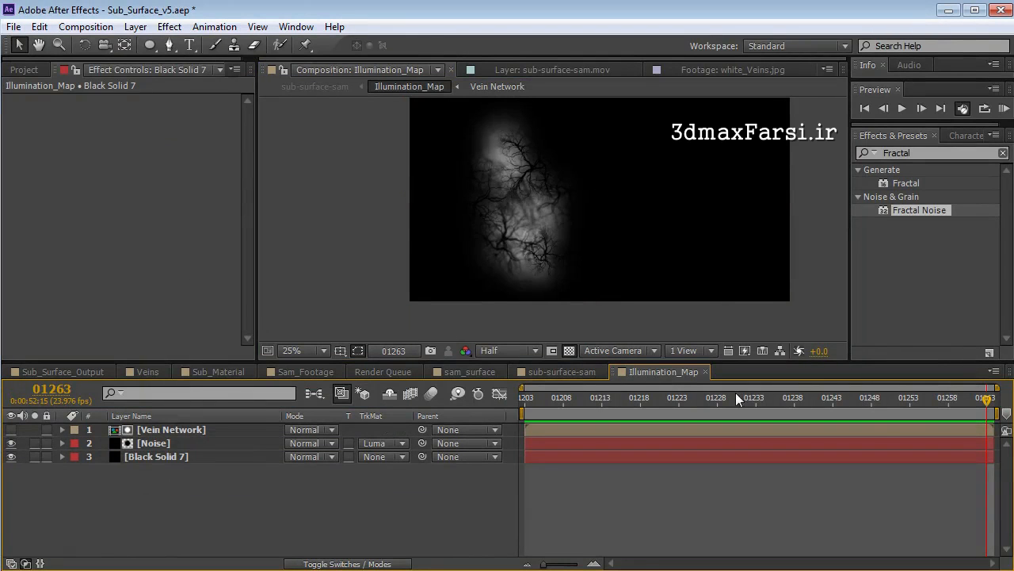
- Return to sub-surface-sam and set the Illumination_Map layer's blending mode to Color Dodge
click(564, 372)
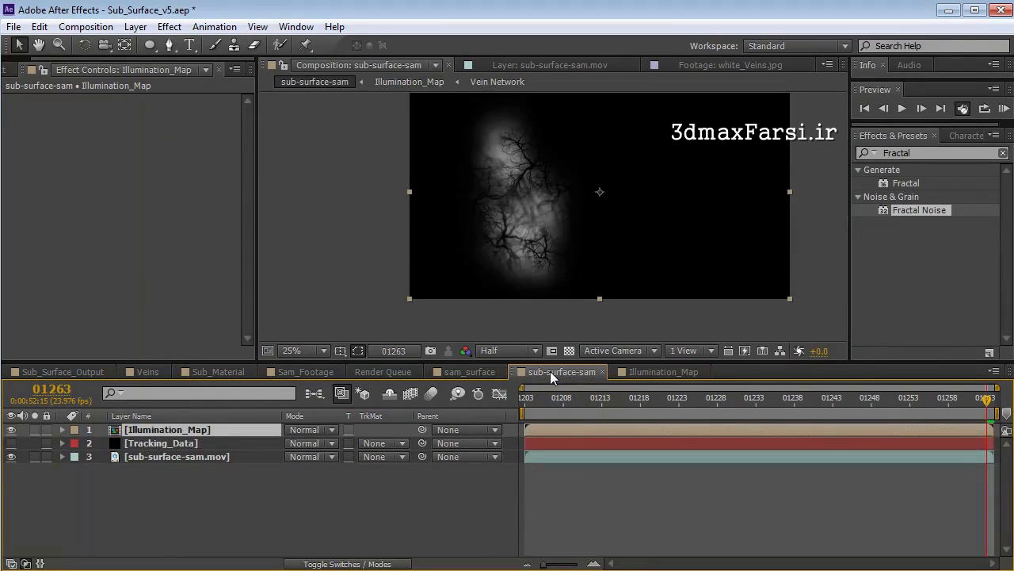
click(11, 431)
click(11, 430)
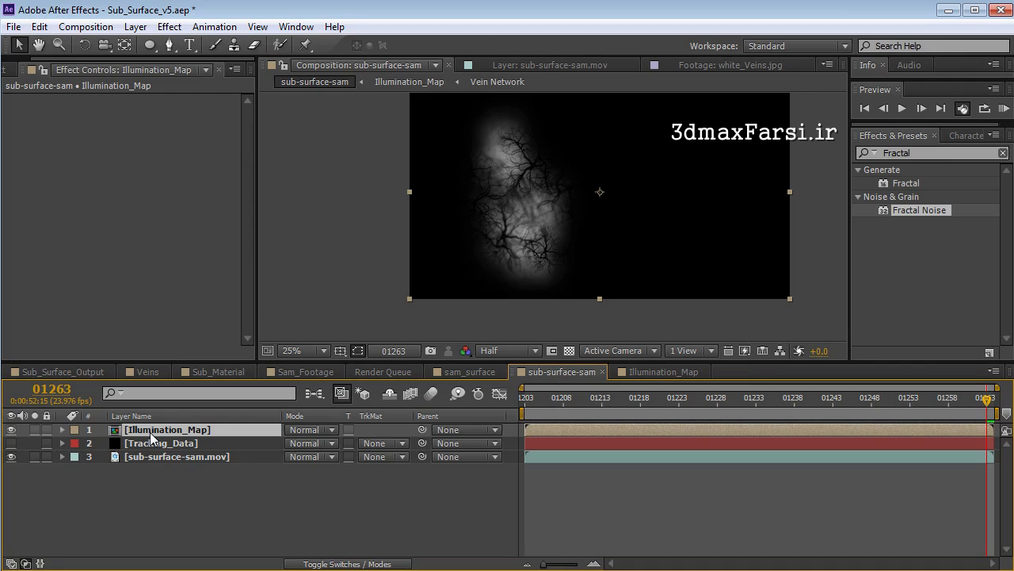
click(304, 432)
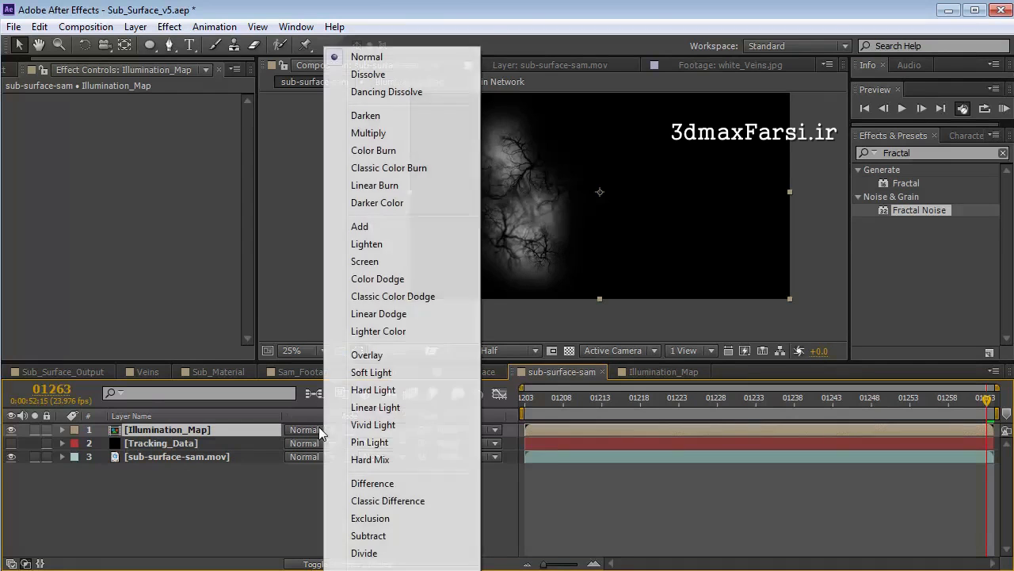
click(374, 280)
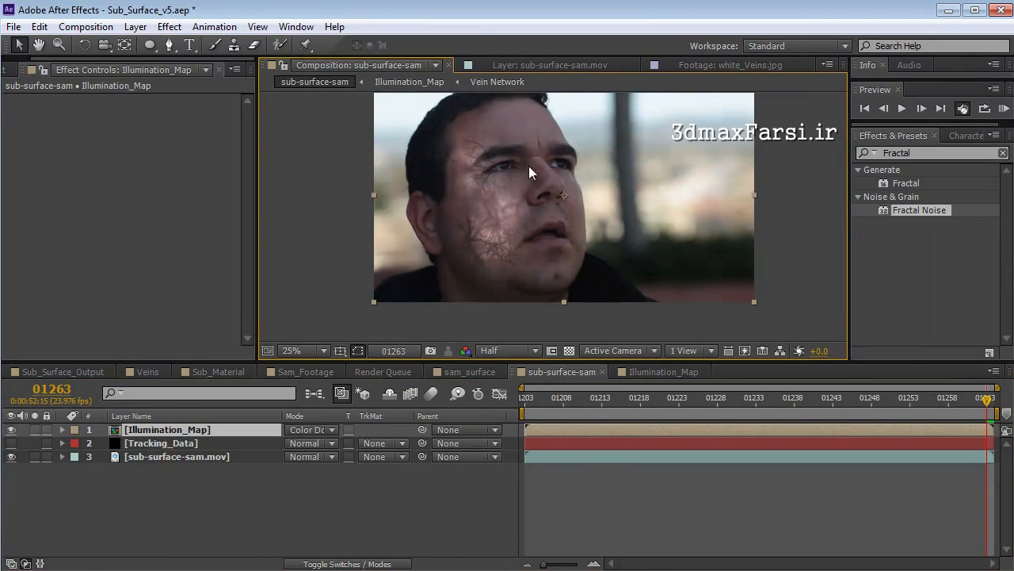
drag(440, 232, 439, 245)
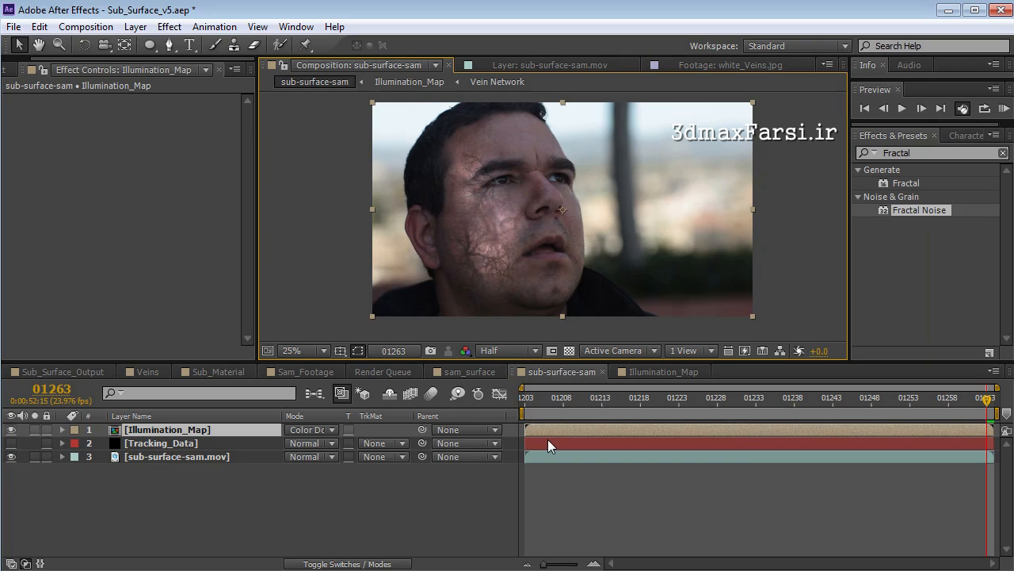
- Apply Curves to the Illumination_Map layer and raise the middle of the Red channel curve
click(558, 421)
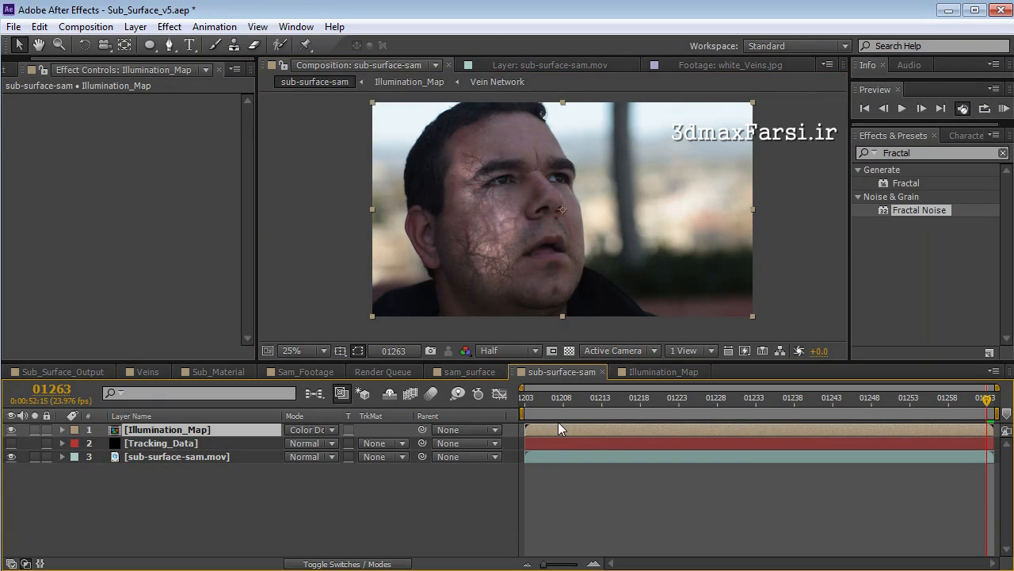
click(170, 27)
mouse_move(226, 174)
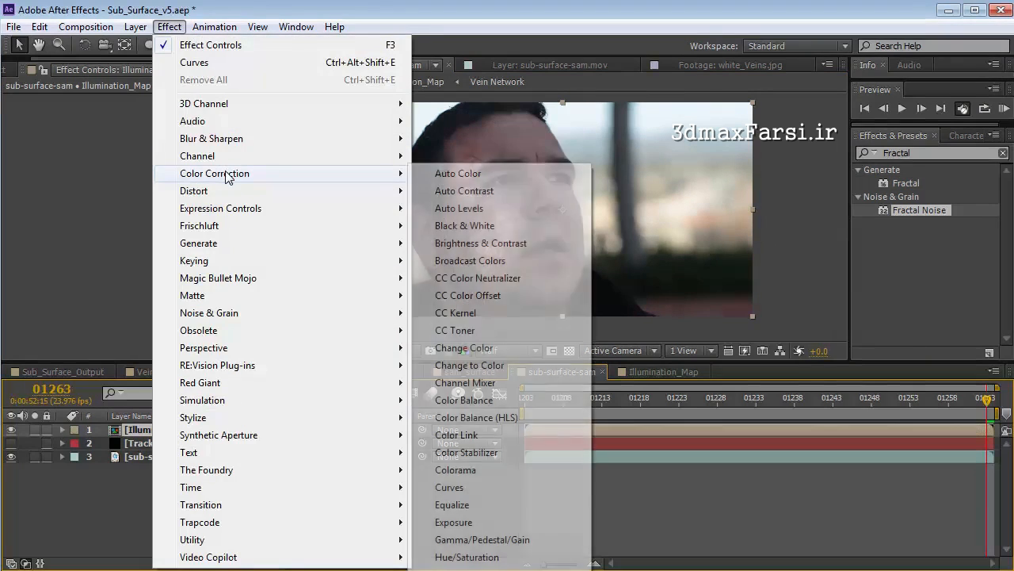
click(449, 488)
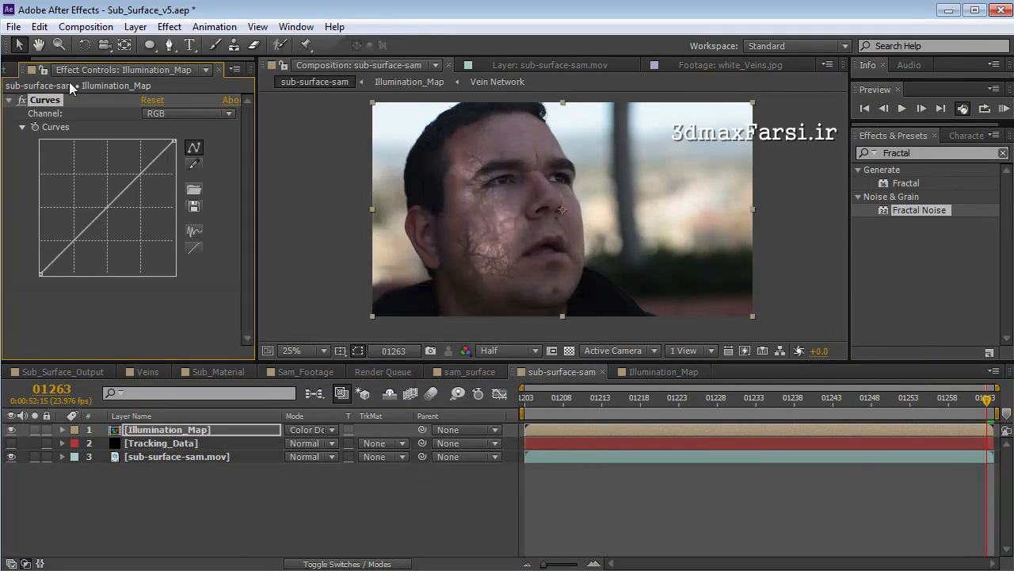
click(165, 115)
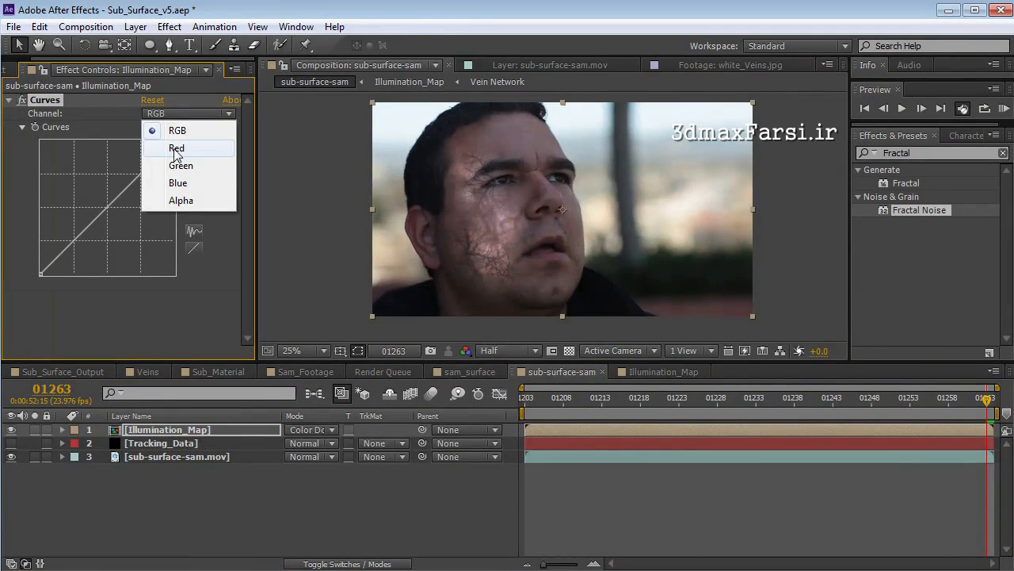
click(178, 148)
drag(92, 219, 82, 208)
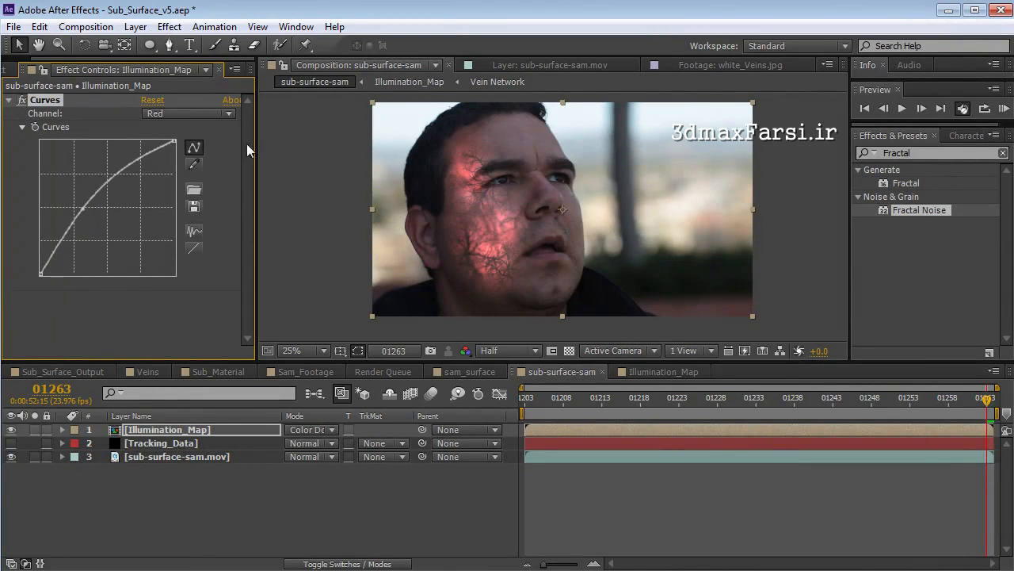
- Pull down the middle of the Blue channel curve to warm the glow
click(175, 115)
click(177, 183)
drag(95, 229, 112, 232)
- Shape the Green channel curve into an S, lowering the darker range and raising the brighter range
click(174, 113)
click(180, 165)
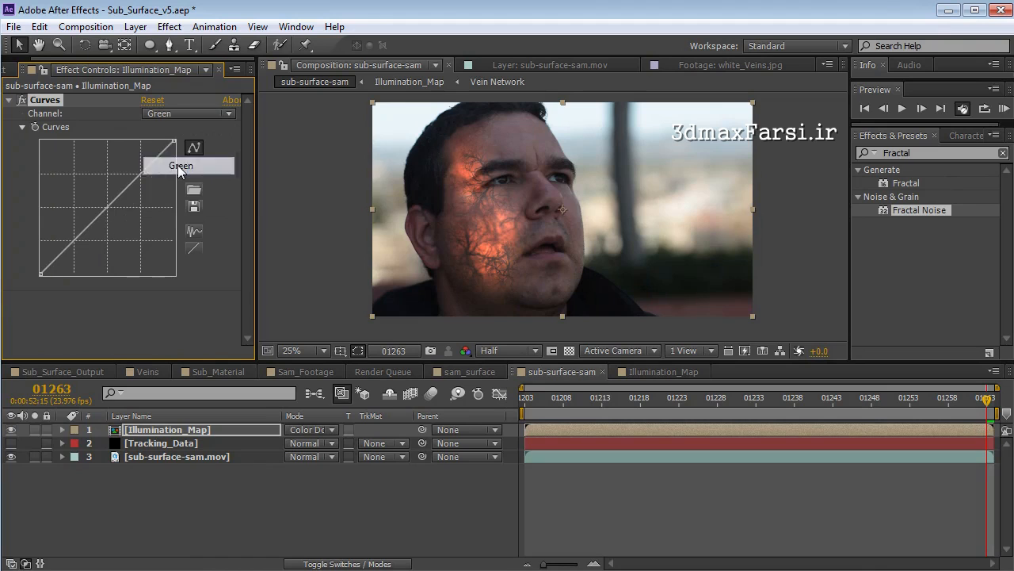
drag(73, 239, 80, 243)
drag(119, 201, 111, 188)
drag(80, 239, 85, 243)
drag(111, 188, 112, 184)
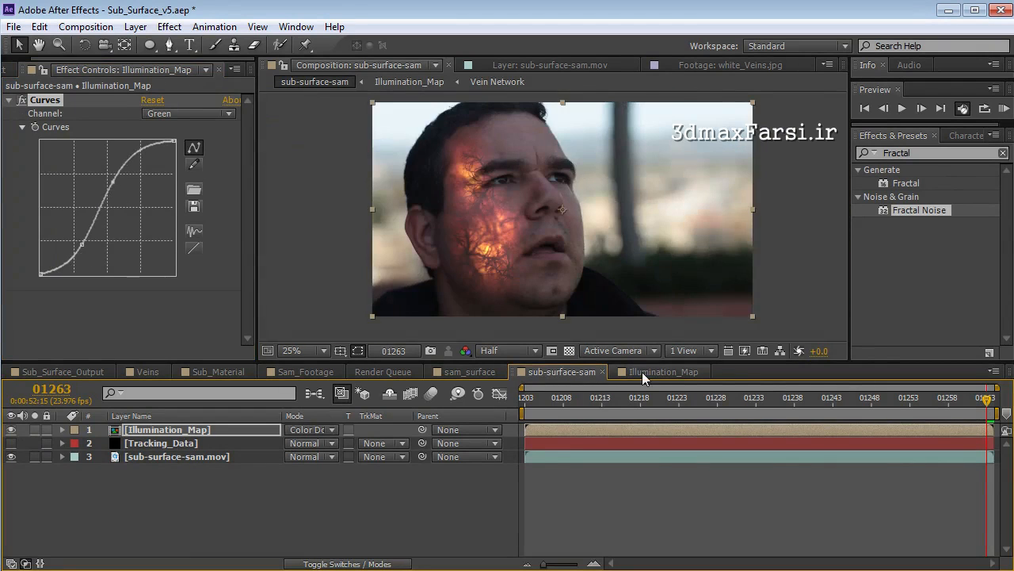
- Hide the black solid in Illumination_Map, compare the glow in sub-surface-sam, and turn the solid back on
click(650, 371)
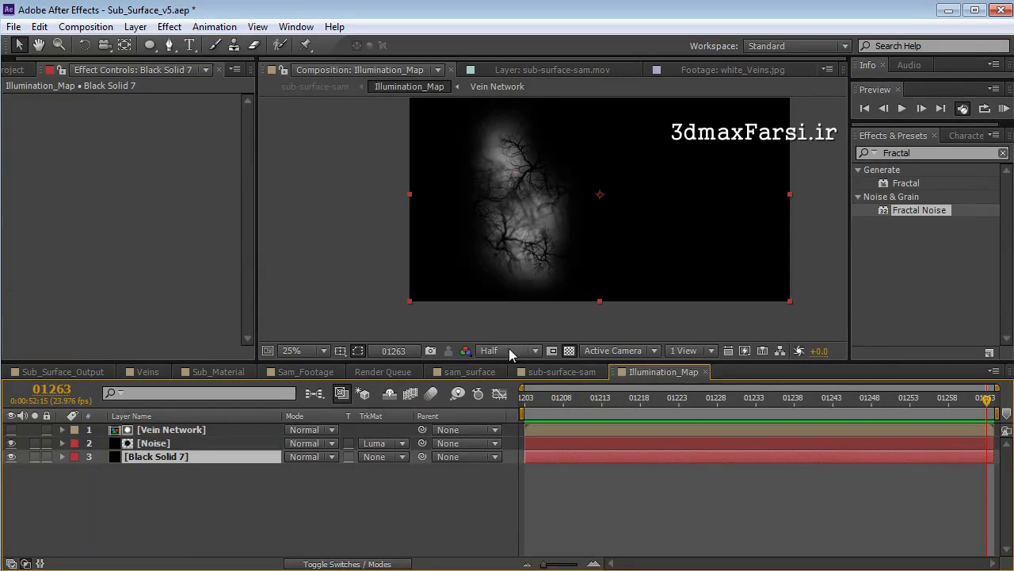
click(11, 458)
click(595, 374)
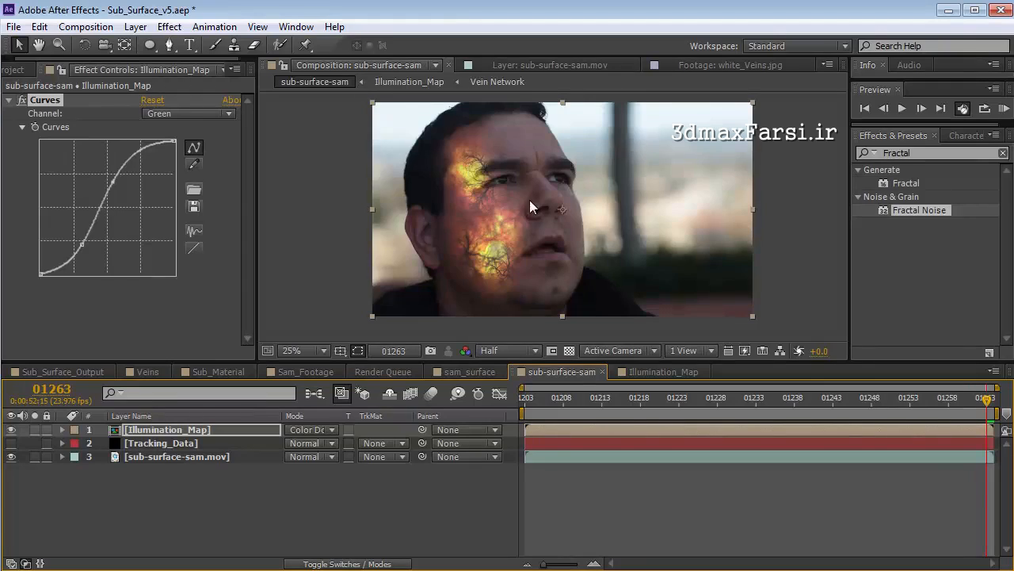
click(661, 371)
click(11, 457)
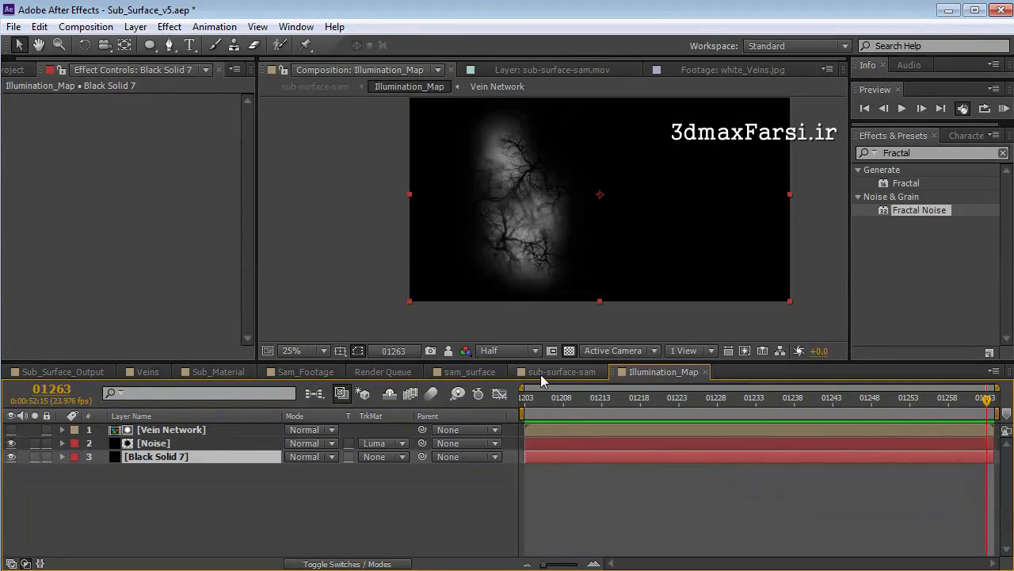
click(561, 371)
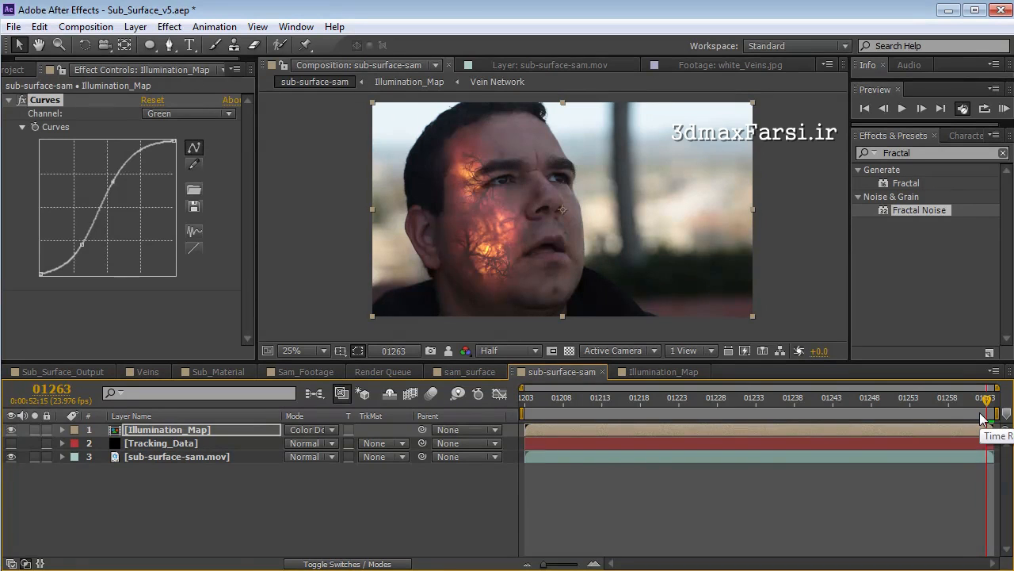
- Copy all four Corner Pin keyframe tracks from the Tracking_Data layer, with the time at the first frame, 1203
click(156, 444)
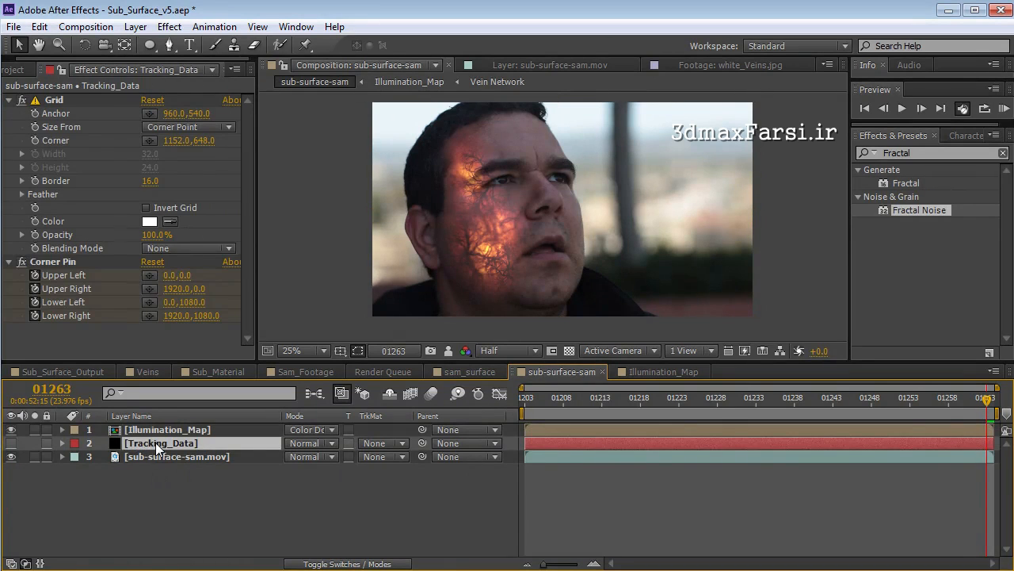
key(u)
key(Home)
click(161, 470)
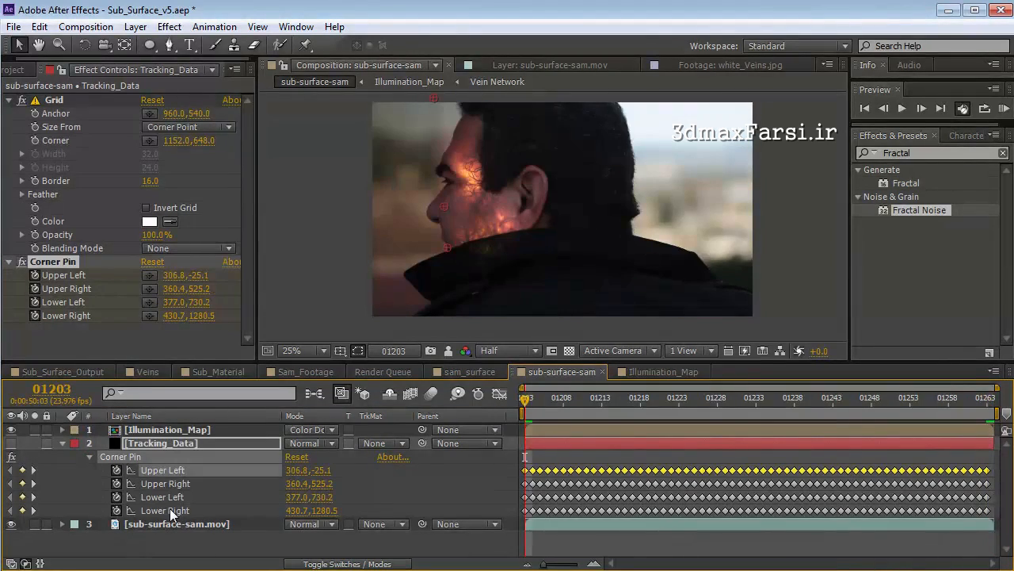
shift+click(170, 508)
click(39, 26)
click(65, 122)
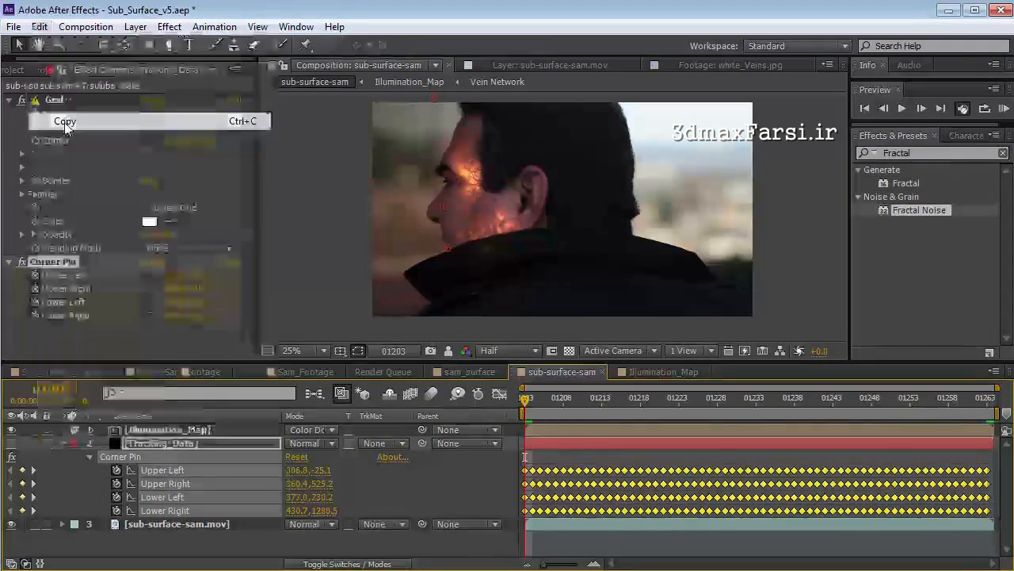
click(61, 443)
- Paste the Corner Pin keyframes onto Illumination_Map at frame 1203 and scrub through the shot to check the track
click(165, 431)
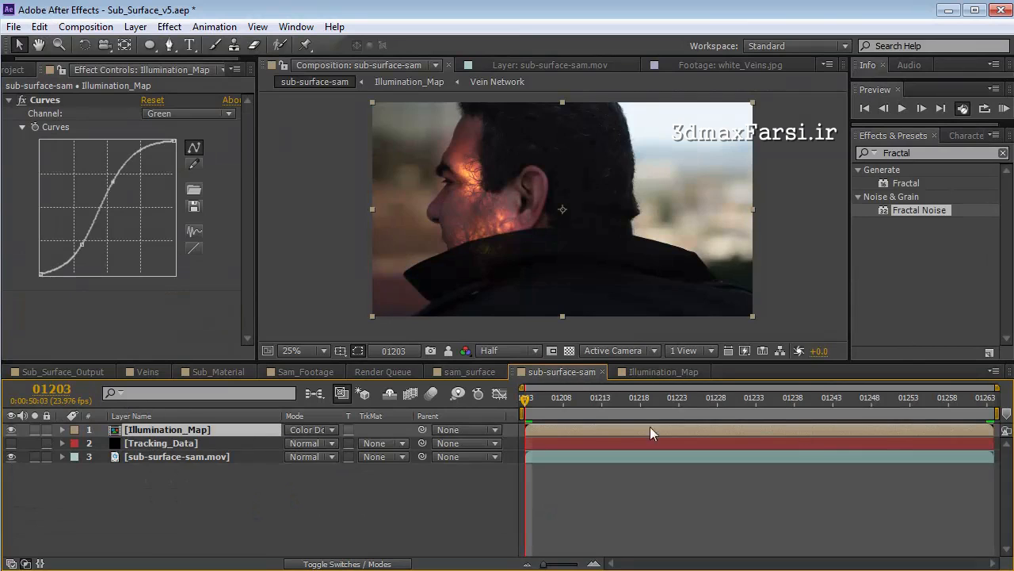
drag(985, 412, 529, 432)
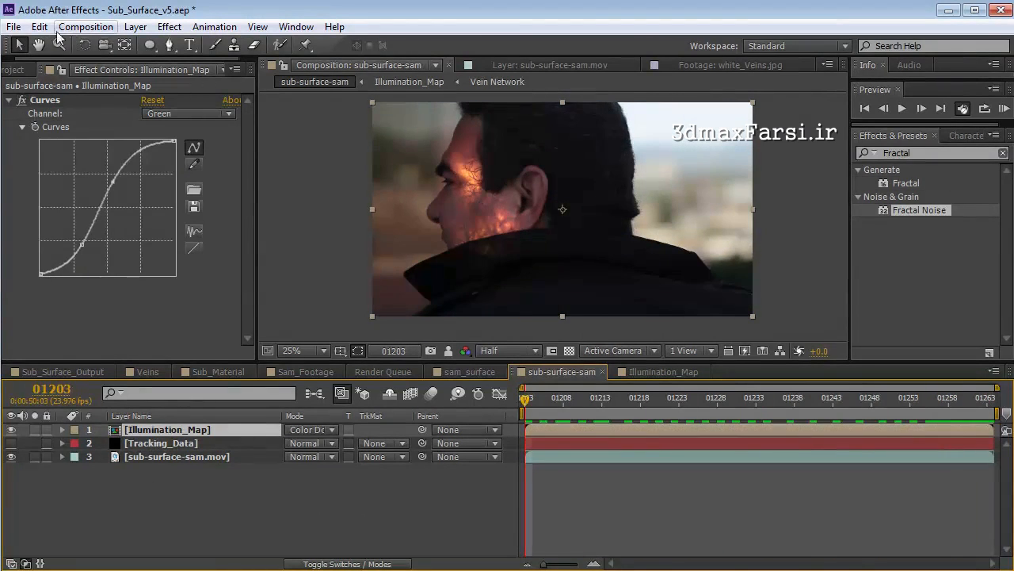
click(40, 26)
click(62, 156)
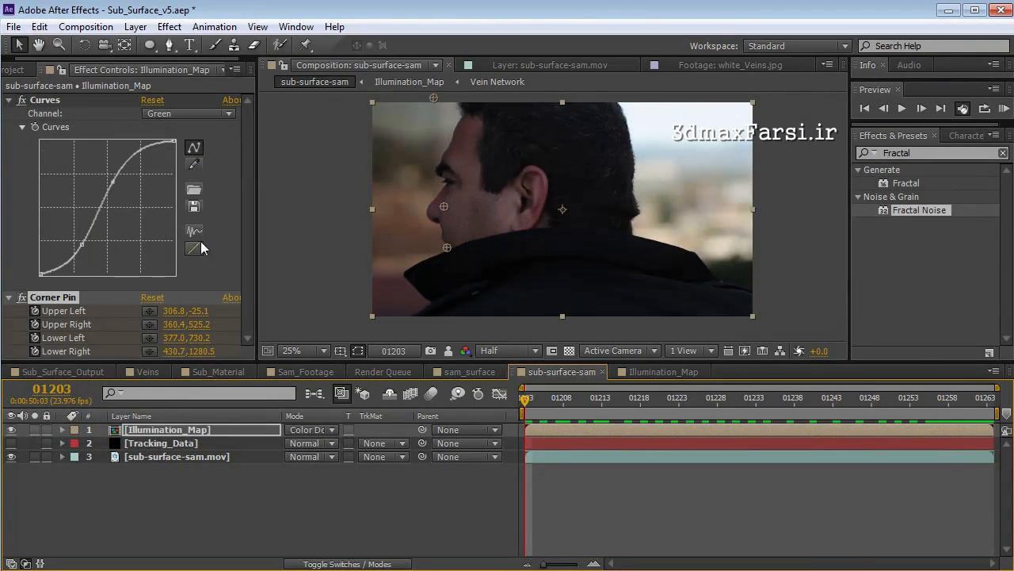
click(602, 504)
drag(709, 396, 741, 451)
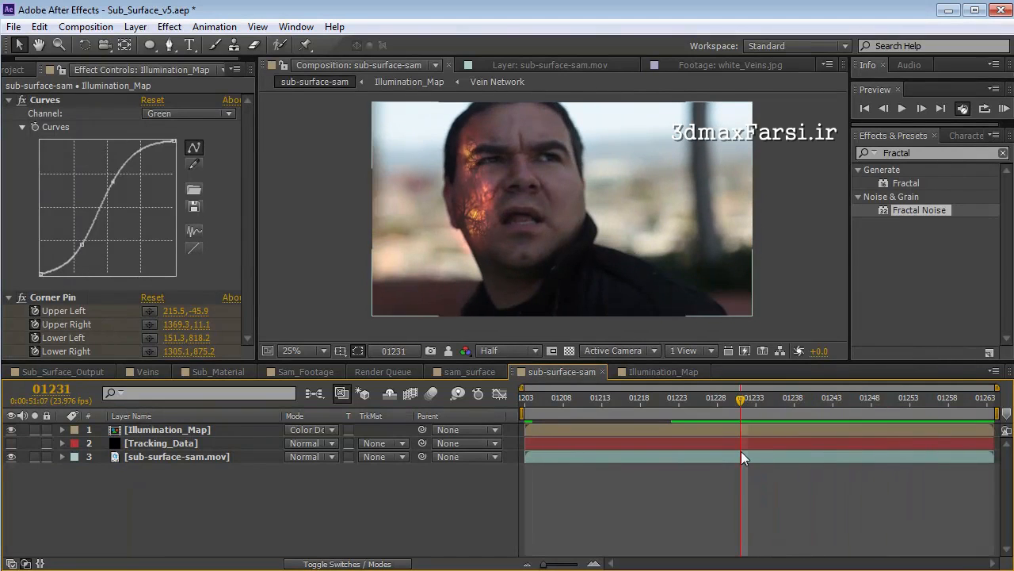
drag(749, 393, 1003, 426)
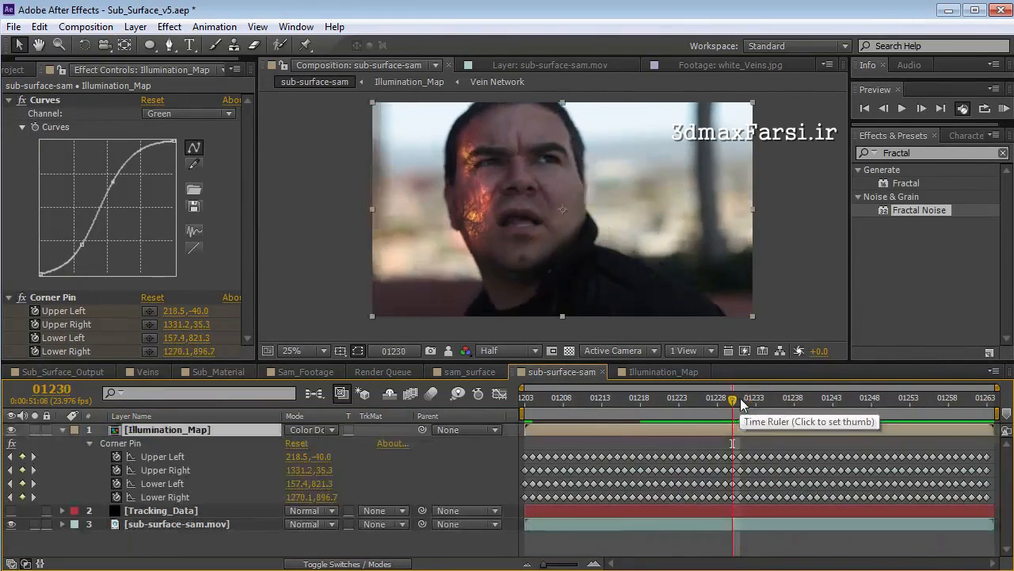
- Apply Fast Blur to Illumination_Map and animate its Blurriness from 71 at frame 1223 to 0 at frame 1230
mouse_move(743, 405)
mouse_down()
mouse_move(645, 409)
mouse_move(735, 413)
mouse_up()
click(170, 26)
mouse_move(227, 178)
mouse_move(253, 140)
click(455, 312)
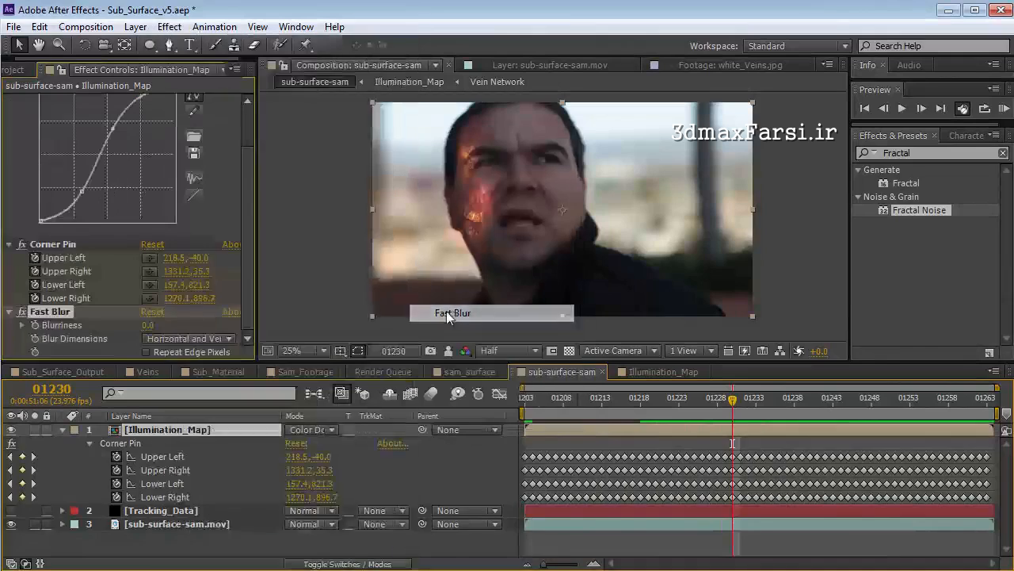
drag(731, 407, 679, 406)
drag(147, 325, 193, 319)
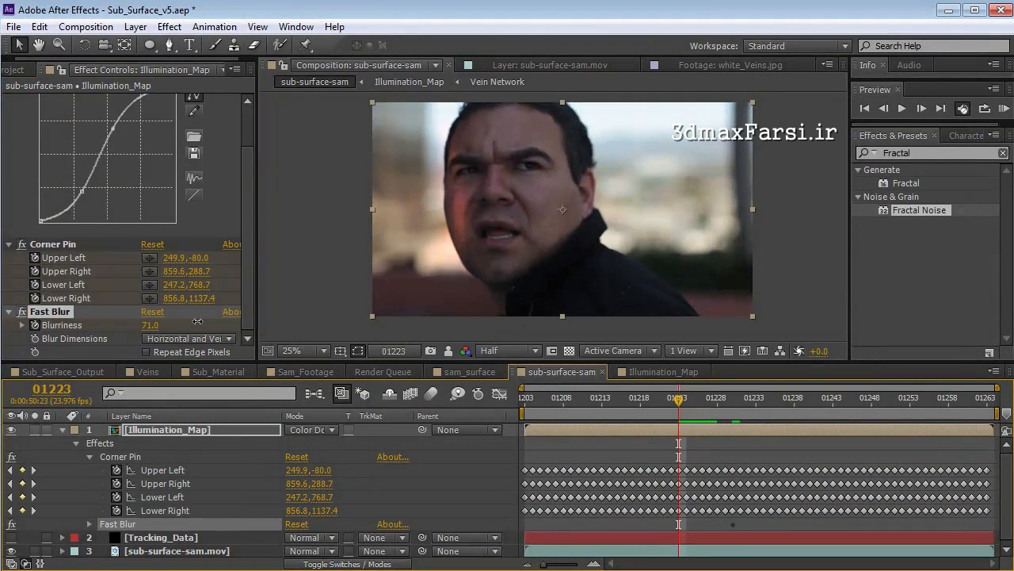
- Reveal the Blurriness keyframes and move the ending keyframe from frame 1230 to about frame 1235
drag(678, 399, 710, 404)
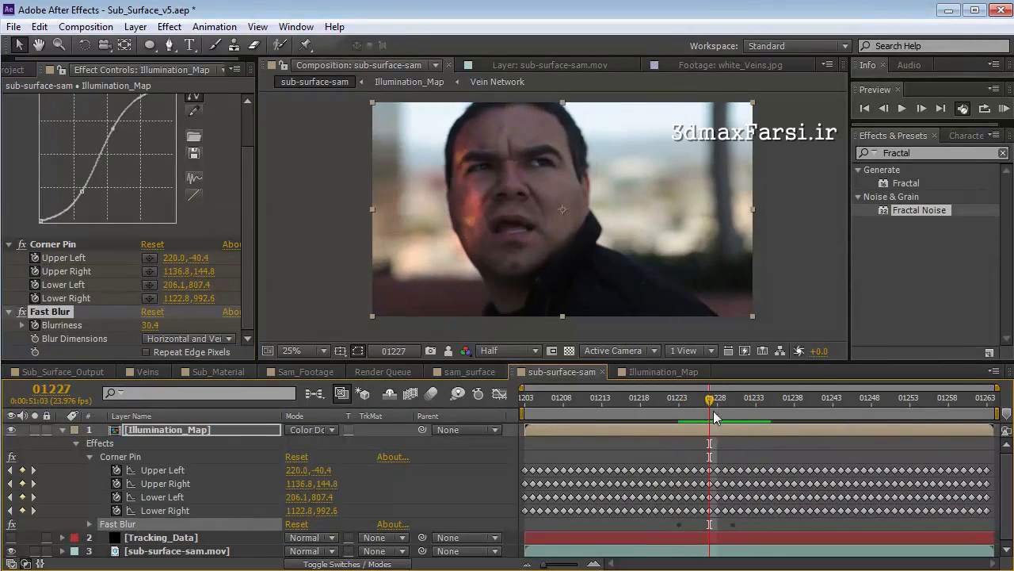
key(e)
key(u)
drag(732, 524, 771, 524)
drag(713, 404, 749, 404)
- Reduce the starting Blurriness keyframe at frame 1223 and scrub to frame 1263 to review the glow
click(679, 403)
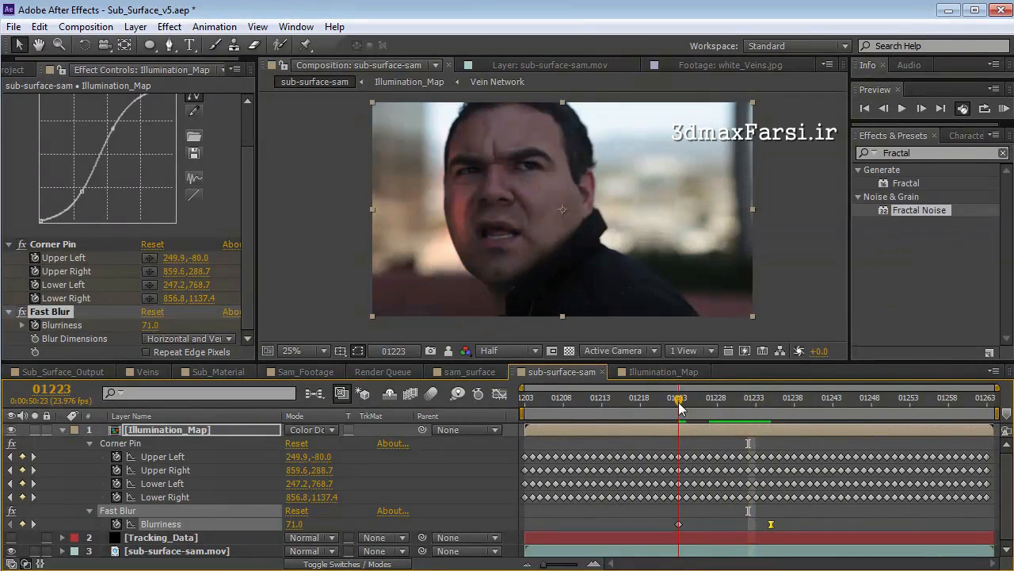
drag(149, 325, 32, 327)
drag(683, 402, 704, 404)
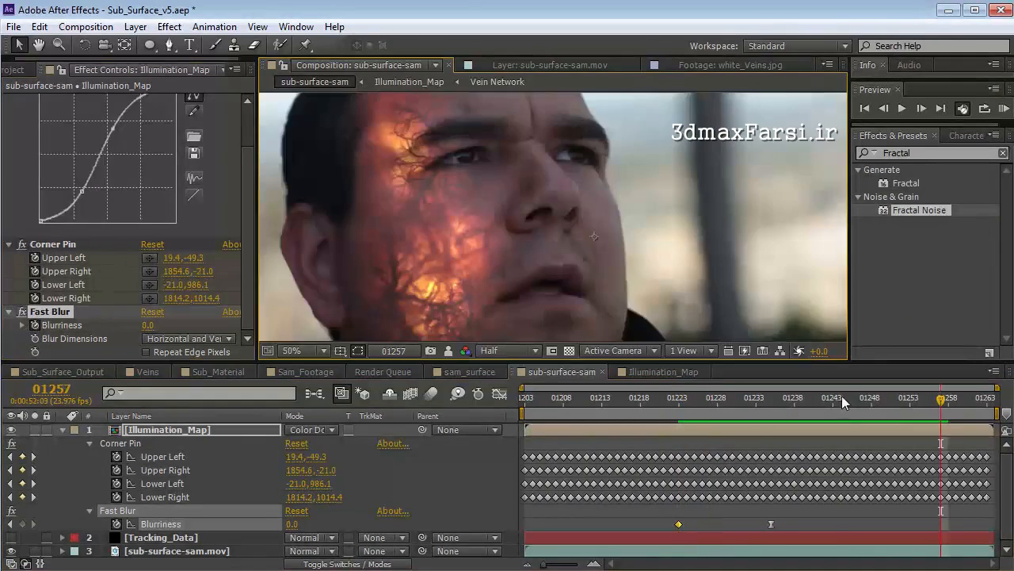
drag(842, 399, 989, 405)
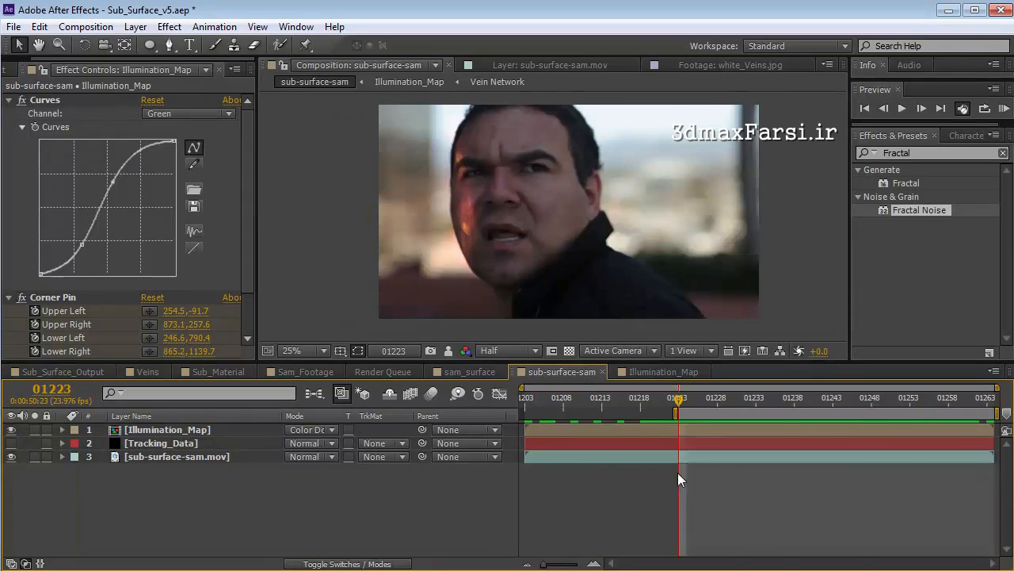
click(688, 402)
drag(689, 402, 988, 428)
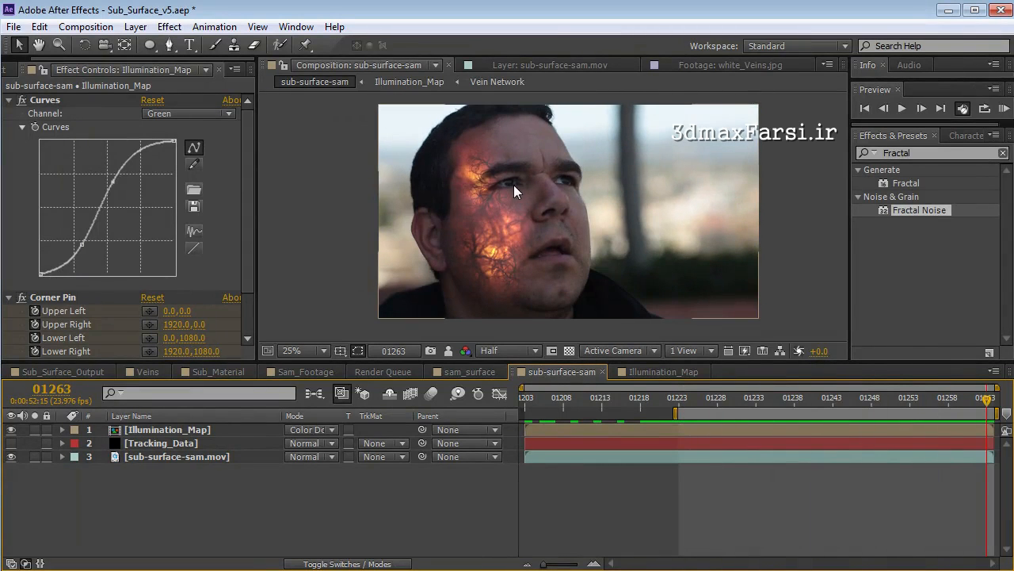
- Switch to mocha AE, draw a B-spline layer around the eye beside the tracked cheek, and track it backward from frame 60
scroll(514, 185, up, 2)
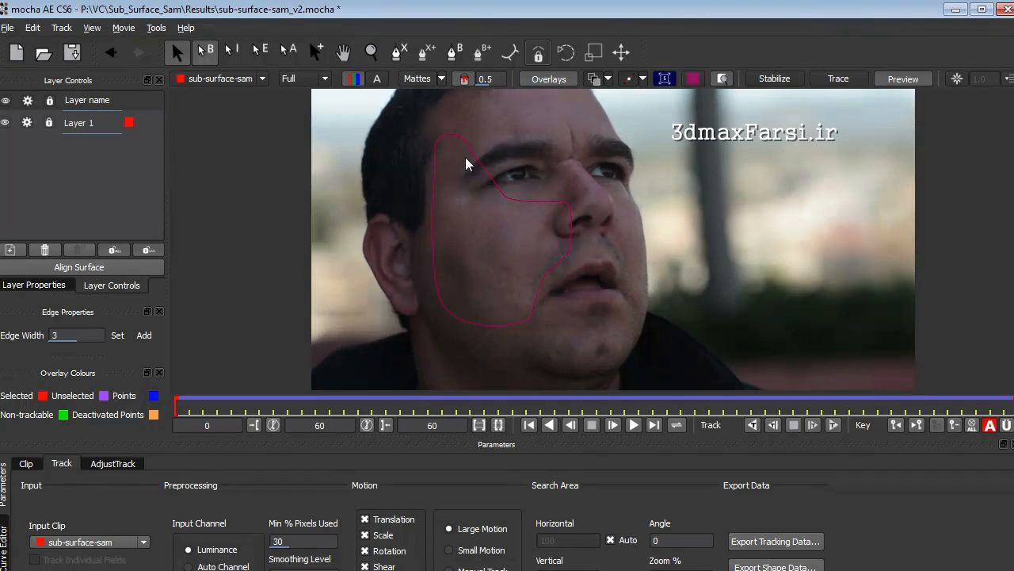
click(49, 122)
click(49, 124)
click(455, 52)
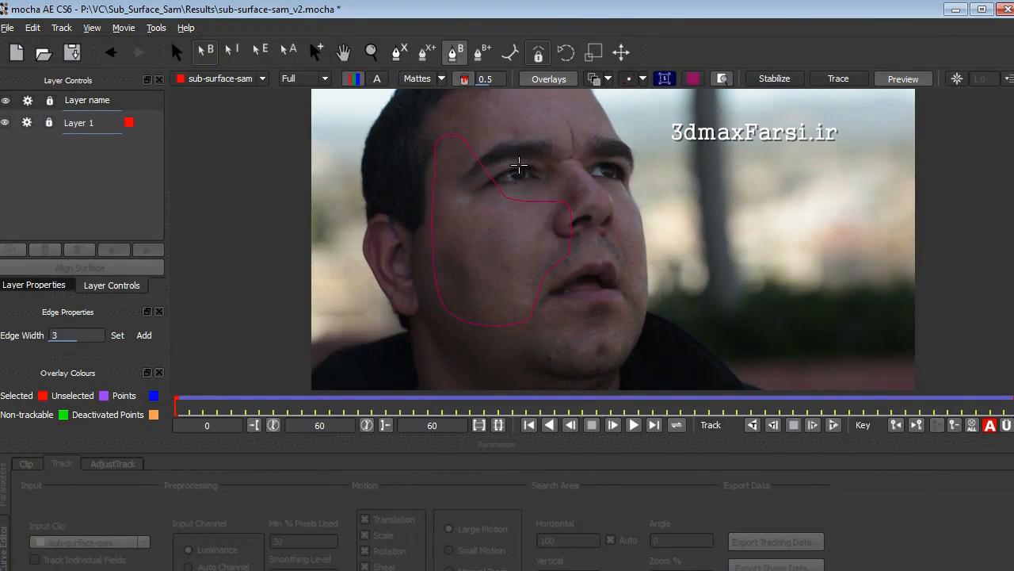
click(517, 162)
click(512, 183)
click(526, 183)
click(533, 165)
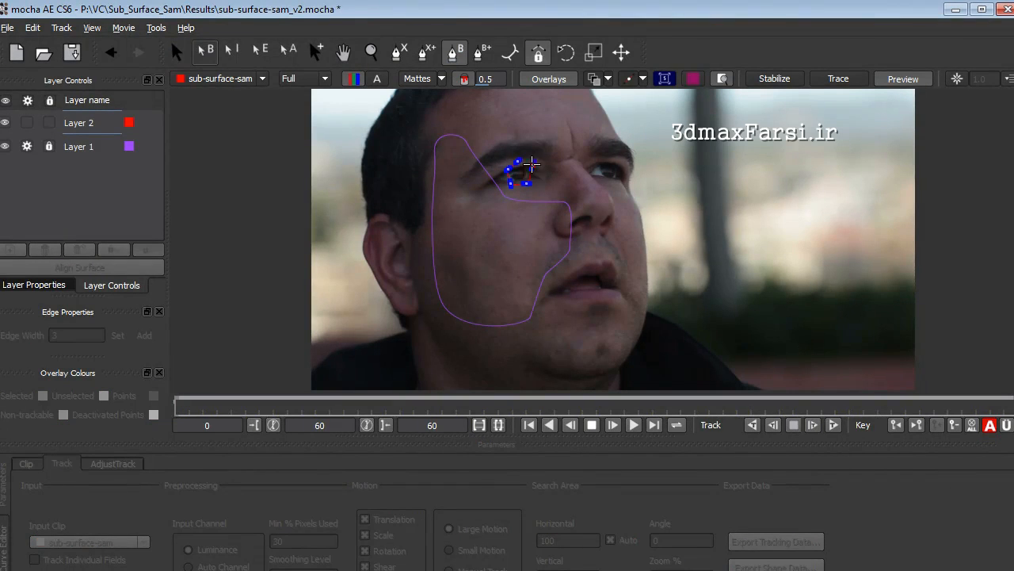
right_click(515, 162)
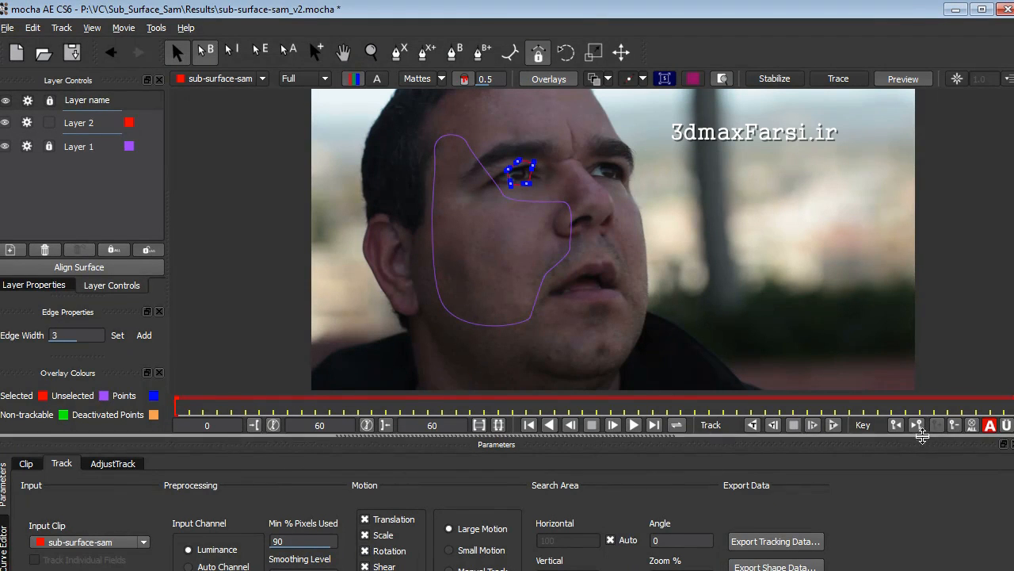
click(754, 424)
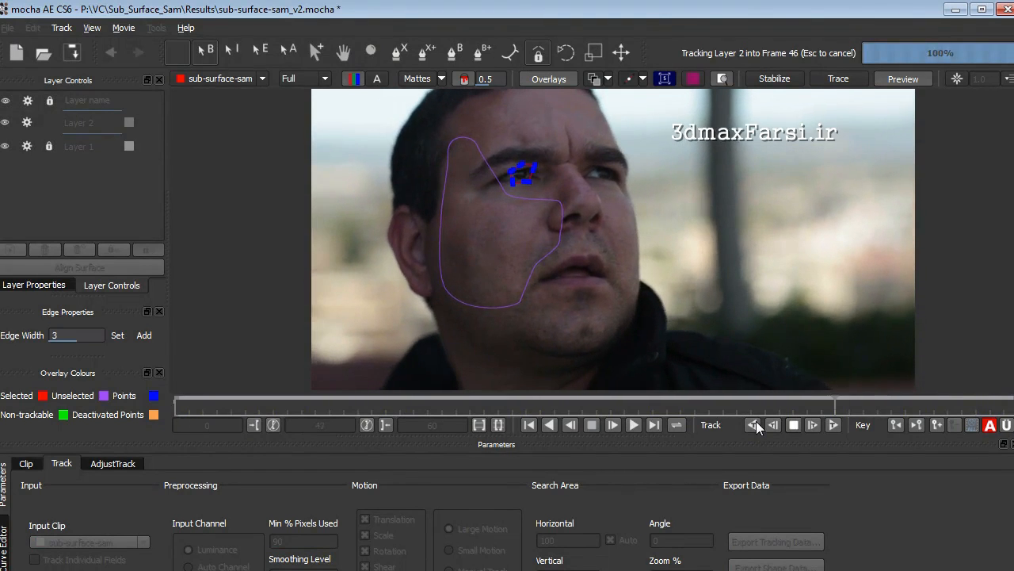
drag(864, 406, 1010, 406)
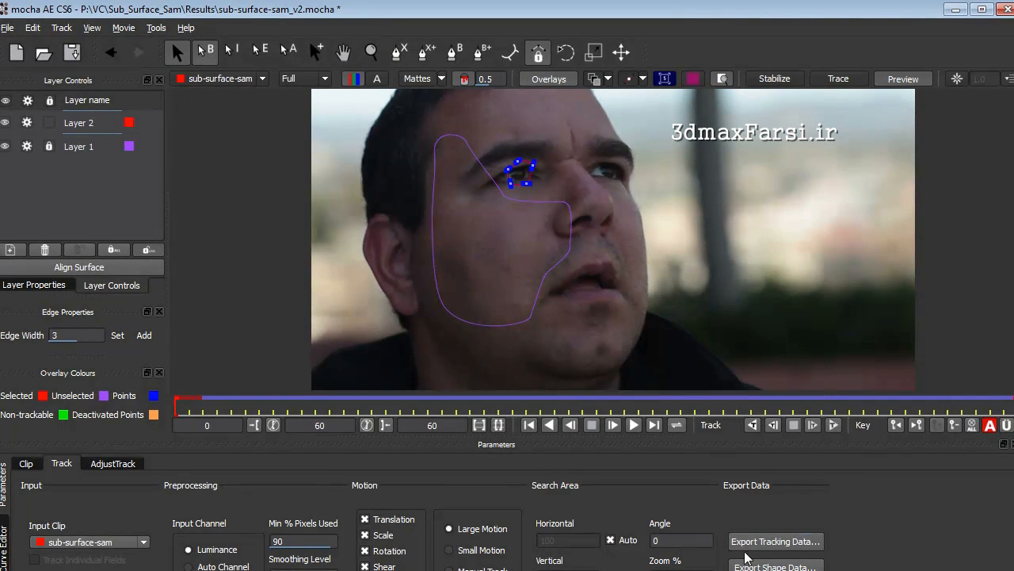
- Copy Layer 2's tracking data to the clipboard as After Effects Transform Data with anchor point, position, scale and rotation
click(793, 542)
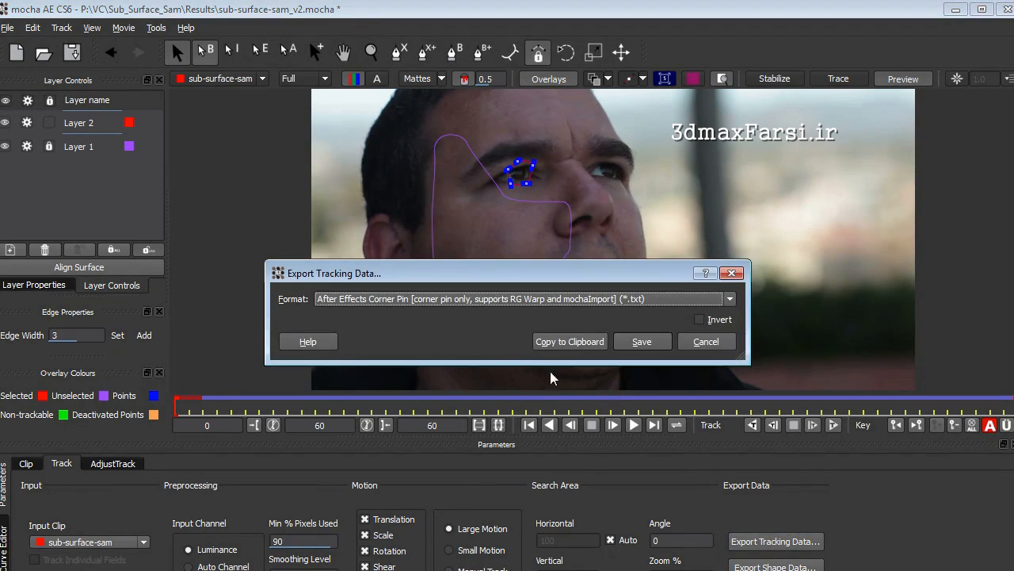
click(534, 300)
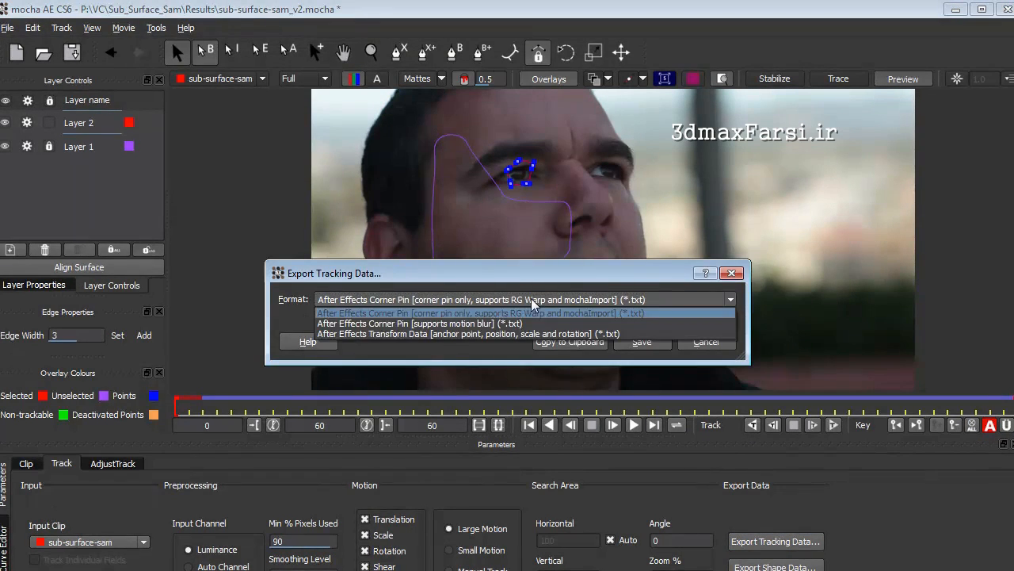
click(378, 335)
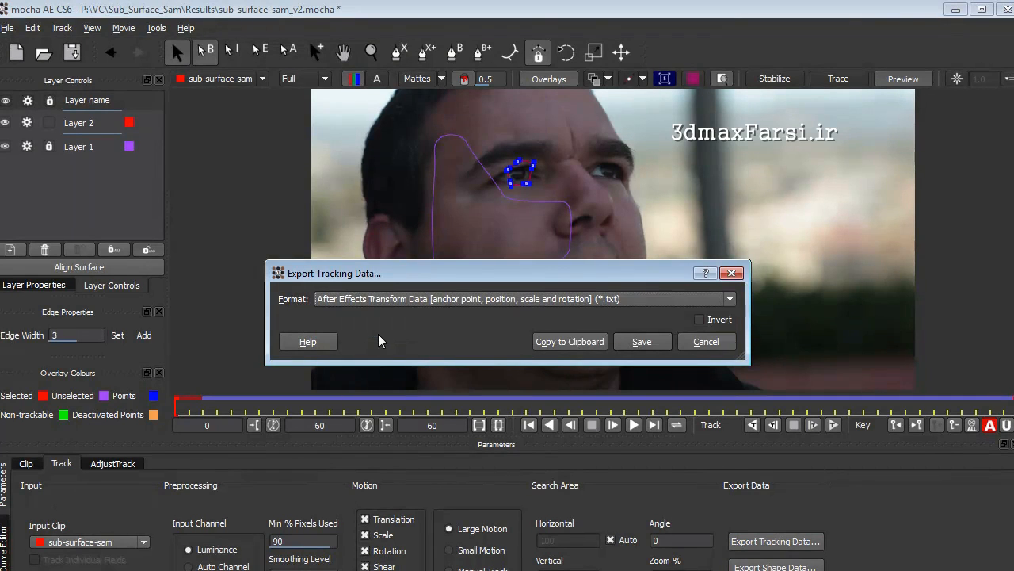
click(570, 342)
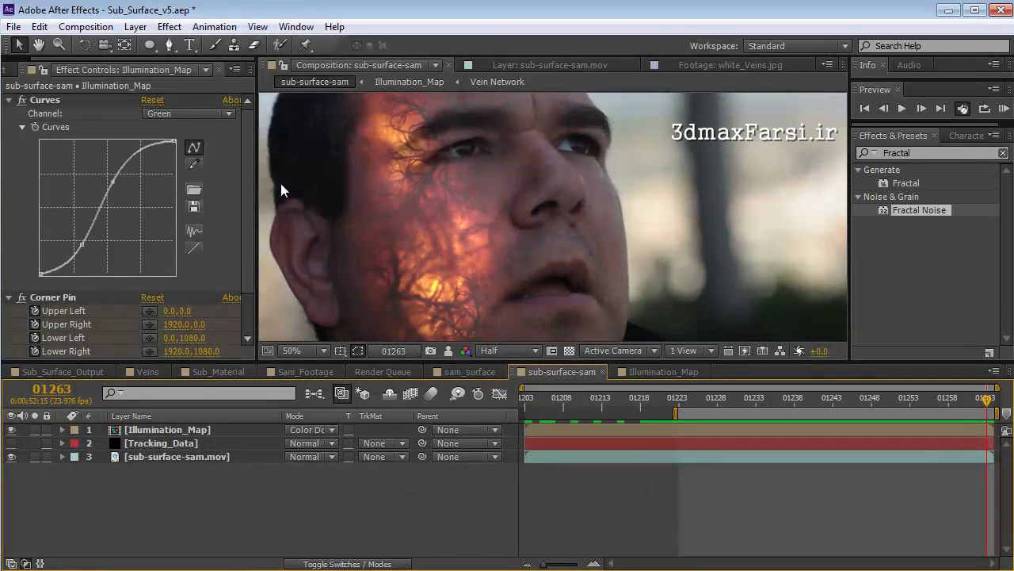
- Switch back to After Effects, create a null object in the sub-surface comp and name it Left Eye
click(135, 27)
mouse_move(198, 46)
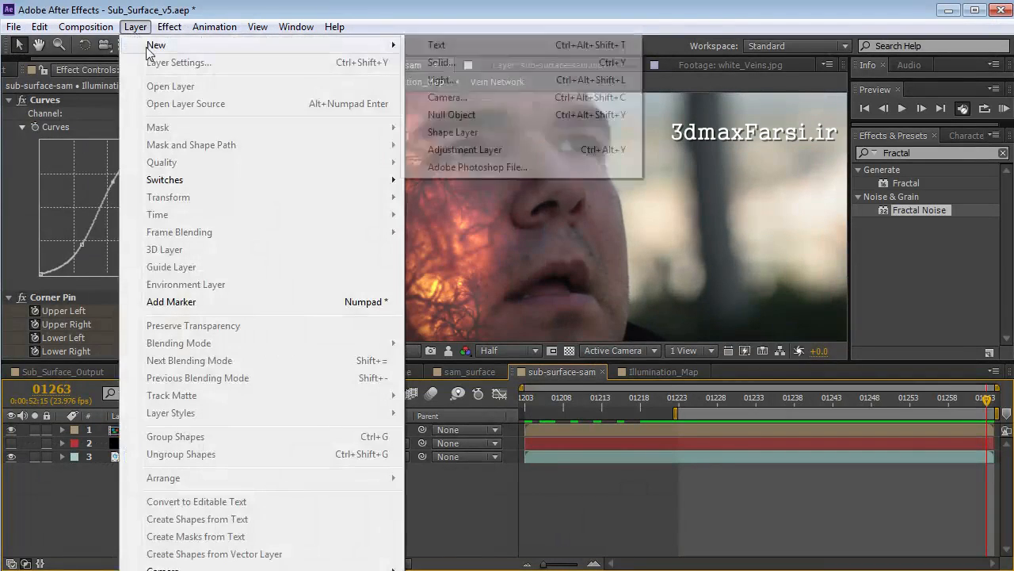
click(458, 116)
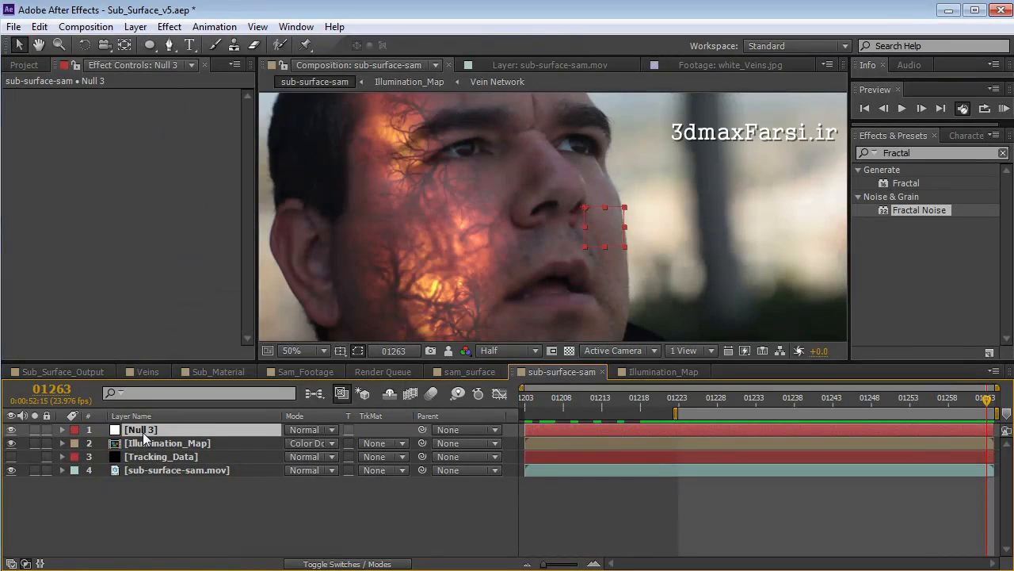
key(Return)
text(Left E)
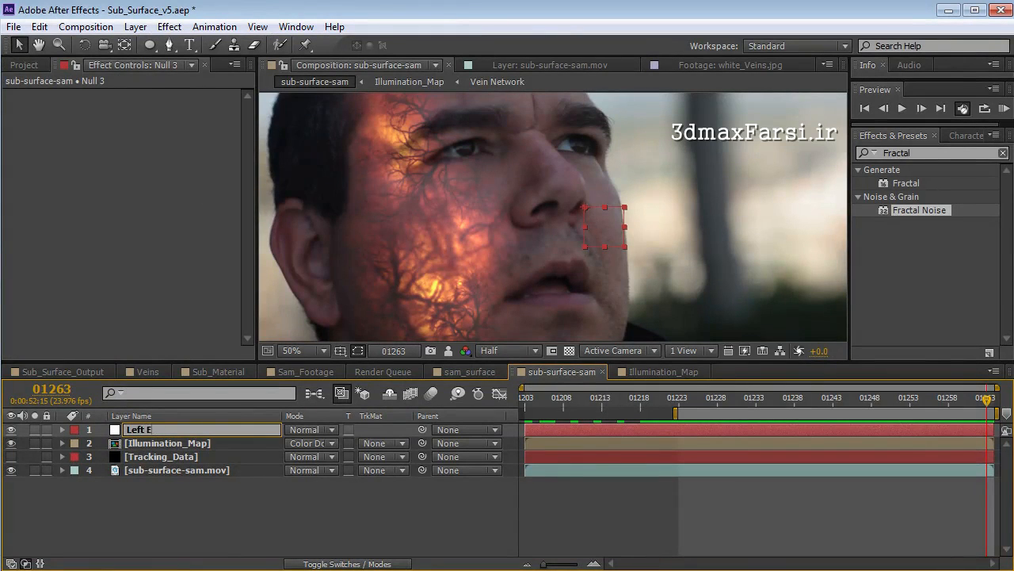
text(ye)
key(Return)
- Paste the eye tracking data onto Left Eye at frame 1203 and reveal its Anchor Point, Position, Scale and Rotation
drag(701, 404, 253, 276)
click(39, 26)
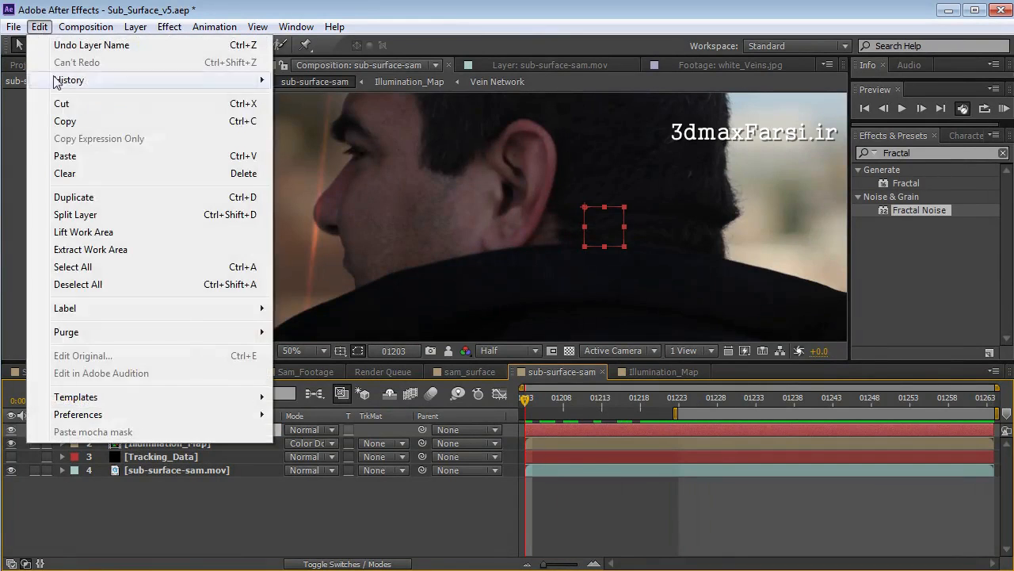
click(66, 153)
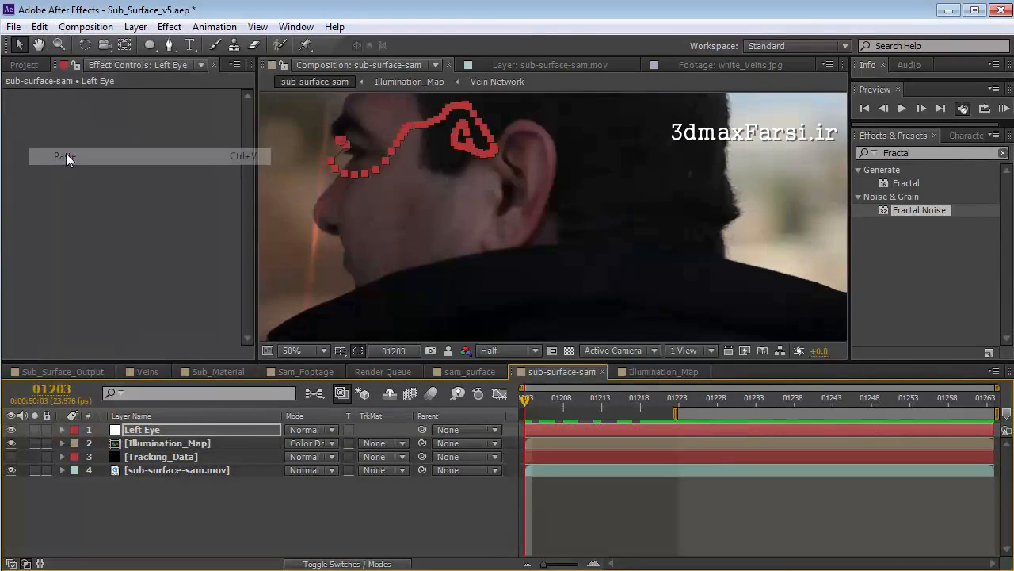
click(168, 430)
key(a)
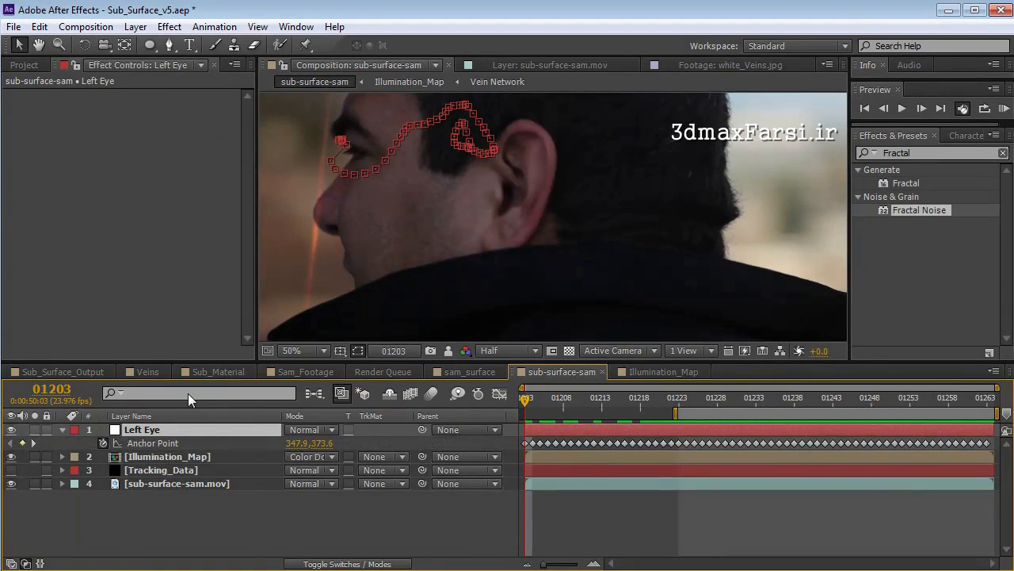
key(shift+p)
key(shift+s)
key(shift+r)
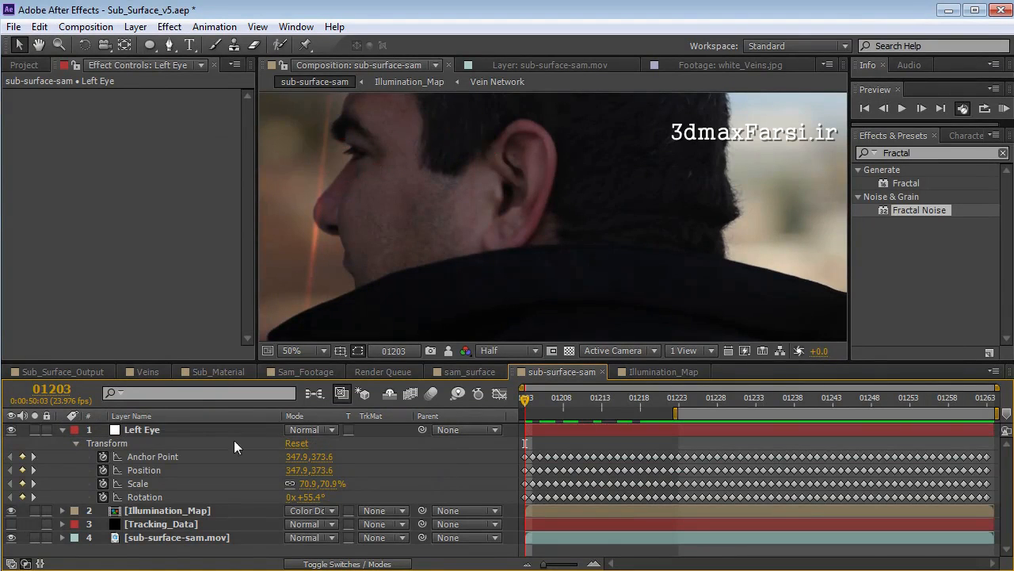
- Remove Left Eye's Anchor Point keyframes, set its Anchor Point to 0,0, and play the shot to check the null
click(104, 457)
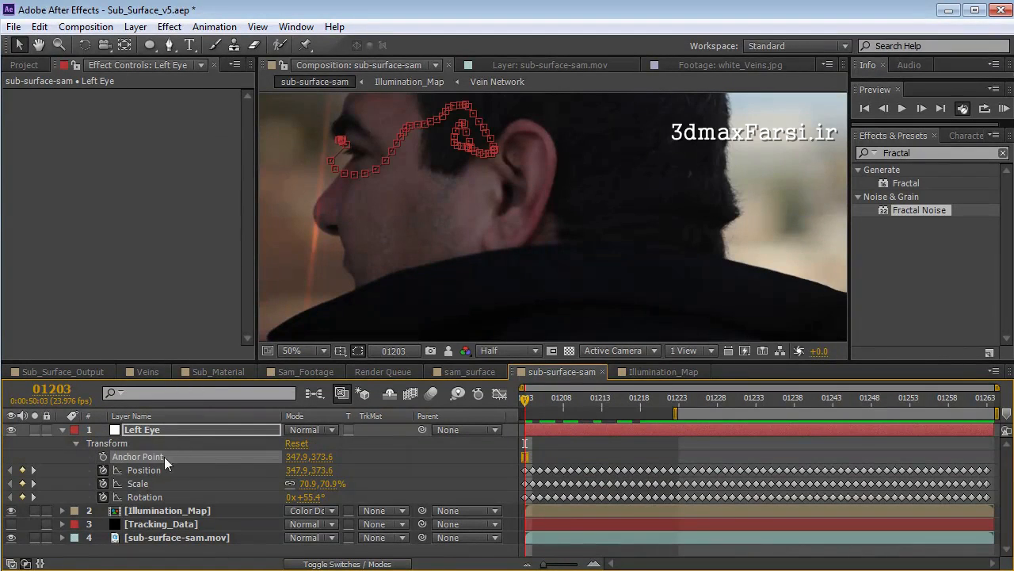
text(0)
key(Tab)
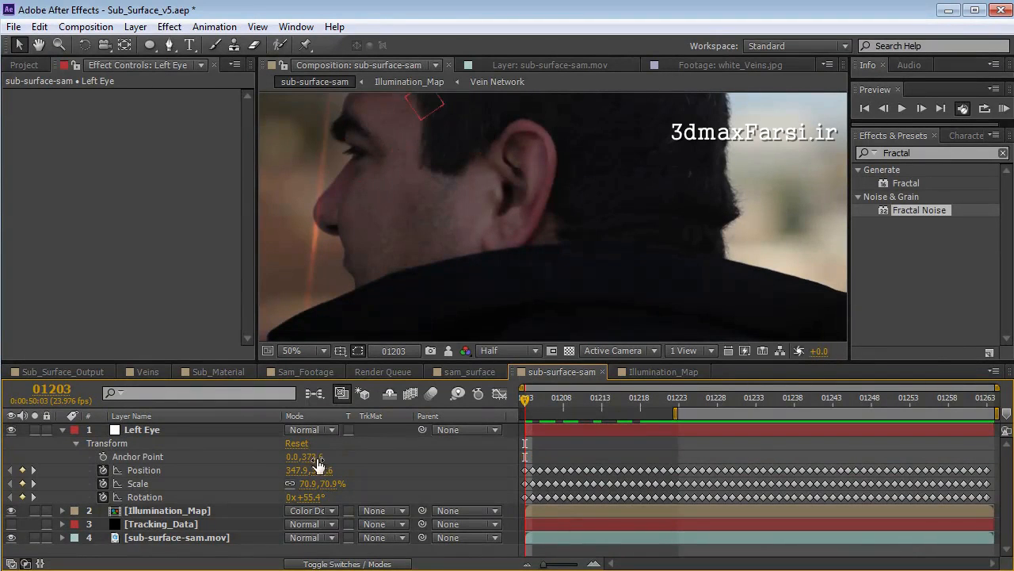
text(0)
key(Return)
key(space)
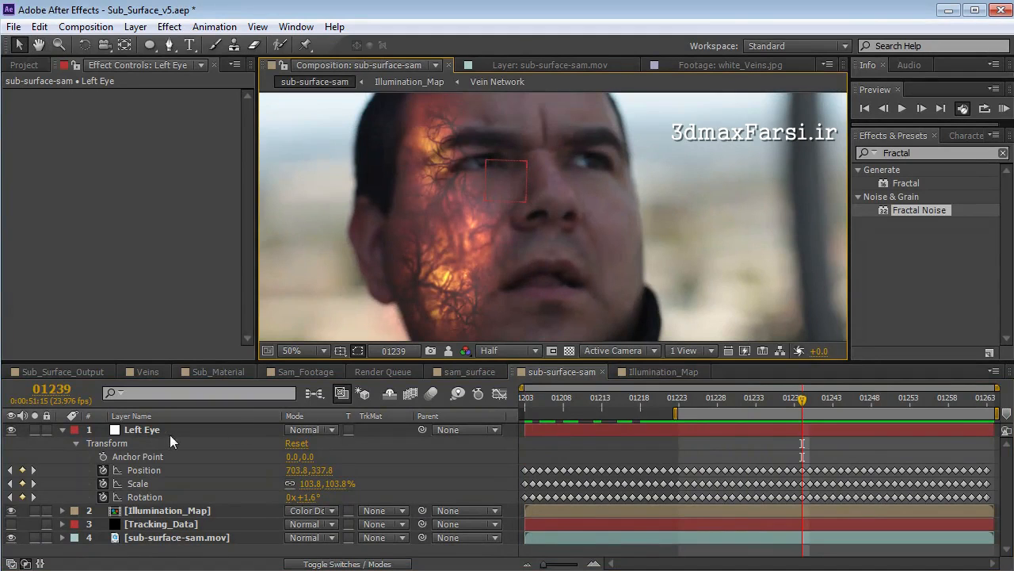
- Give Left Eye a yellow label and remove its Scale and Rotation keyframes at frame 1223
click(76, 430)
click(165, 183)
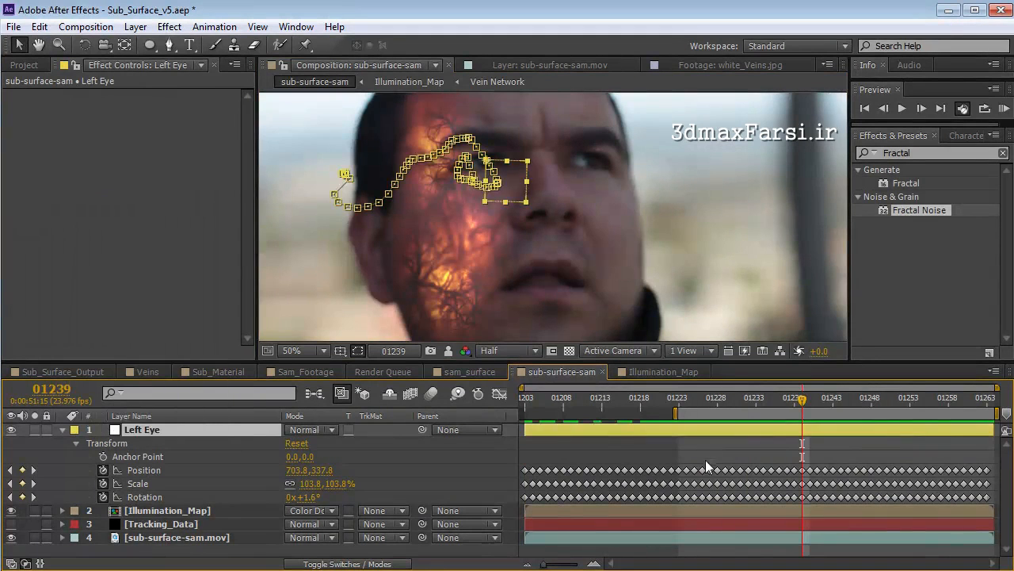
drag(698, 398, 679, 434)
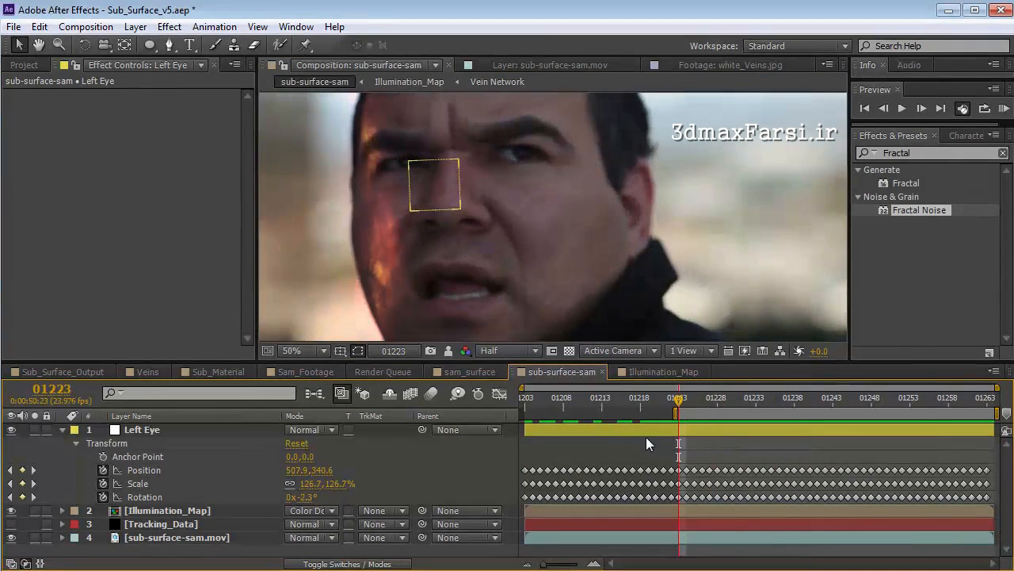
click(102, 484)
click(102, 496)
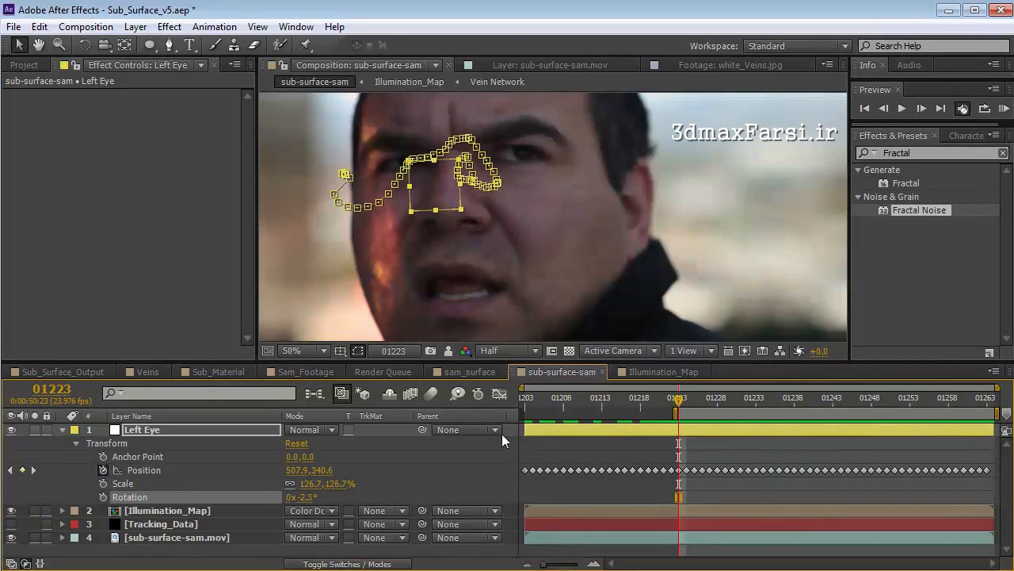
drag(680, 397, 970, 398)
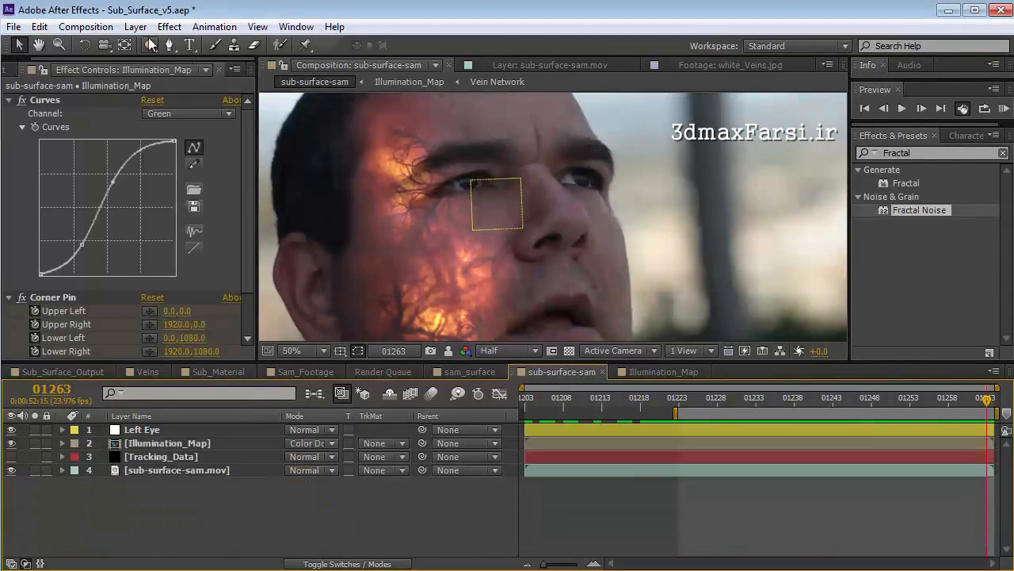
- At frame 1263, create a 1920 x 1080 px orange solid and set its blending mode to Color Dodge
click(136, 26)
mouse_move(159, 43)
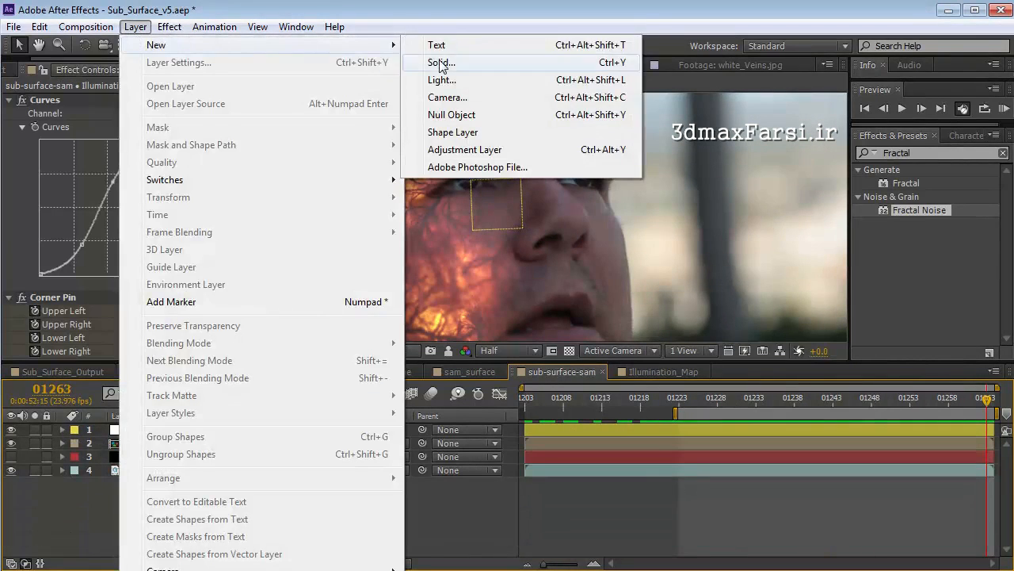
click(419, 59)
click(216, 339)
drag(279, 475, 279, 468)
mouse_move(235, 407)
mouse_down()
mouse_move(235, 314)
mouse_move(248, 305)
mouse_up()
click(406, 279)
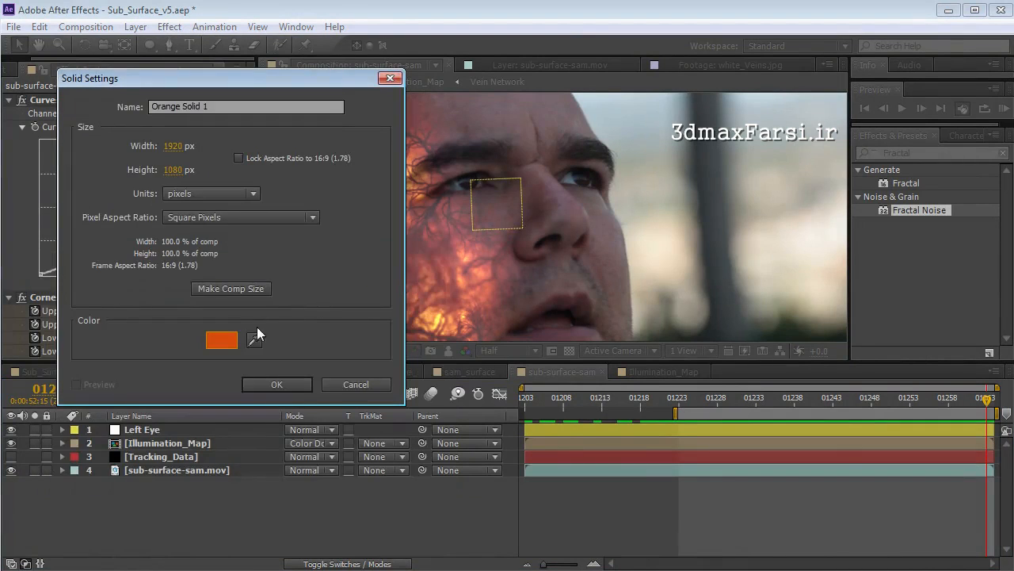
click(273, 384)
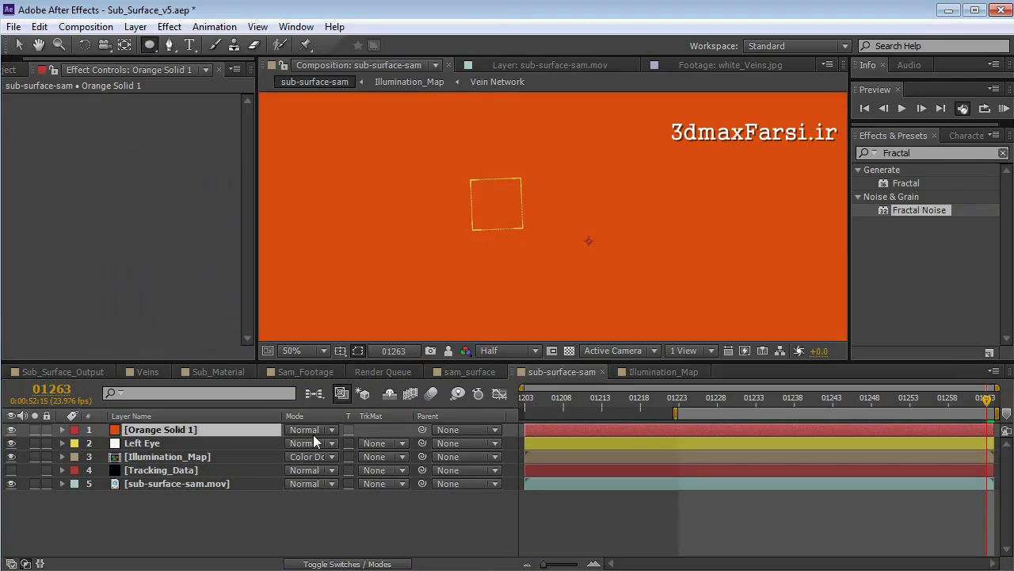
click(313, 430)
click(398, 279)
- Draw a small circular mask on the orange solid over the iris and set its Mask Feather to 14 pixels
drag(466, 173, 484, 196)
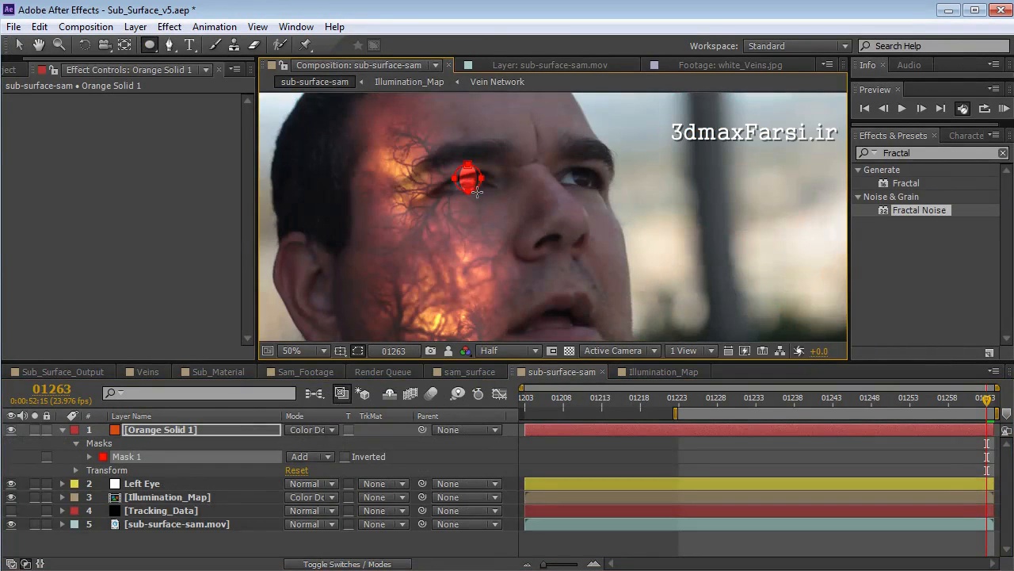
key(period)
key(space)
drag(420, 158, 492, 231)
key(v)
double_click(454, 188)
drag(481, 187, 476, 190)
click(607, 440)
click(611, 431)
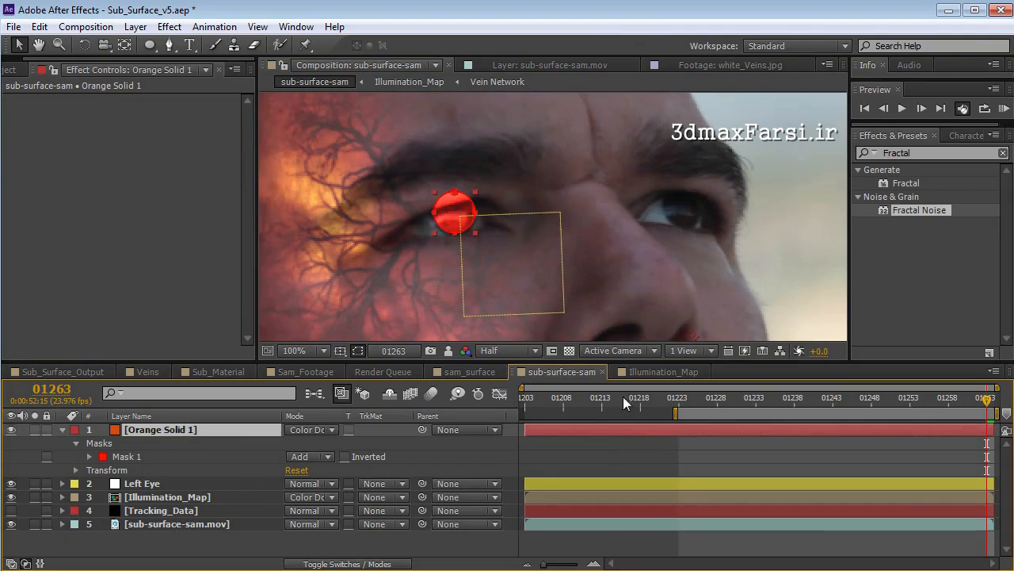
key(f)
drag(313, 456, 330, 455)
- Draw a closed Pen mask along the upper eyelid and around the brow on the orange solid, and set it to Subtract
click(168, 47)
key(period)
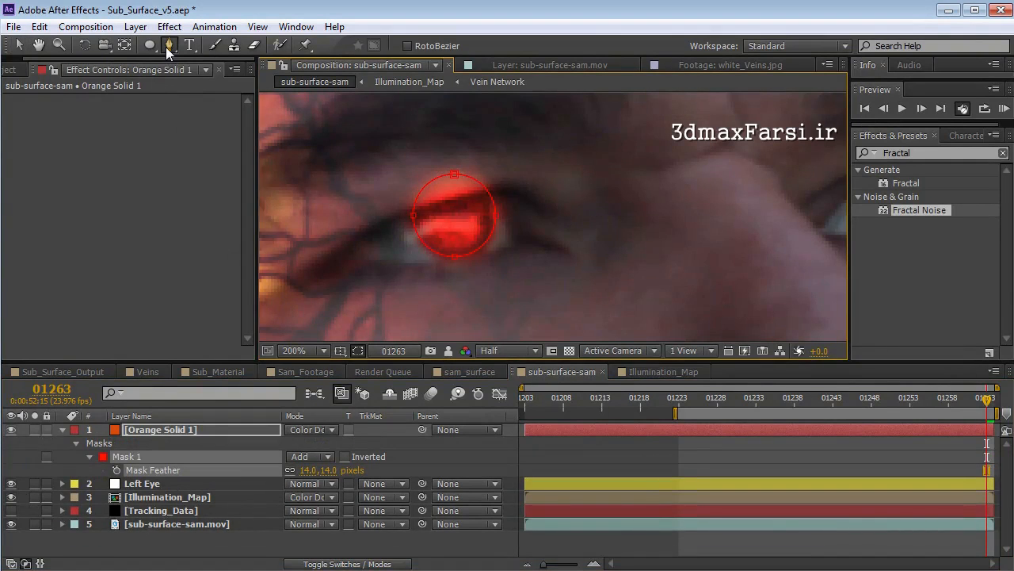
click(607, 236)
click(335, 238)
click(478, 111)
click(664, 141)
click(607, 233)
click(308, 478)
click(315, 534)
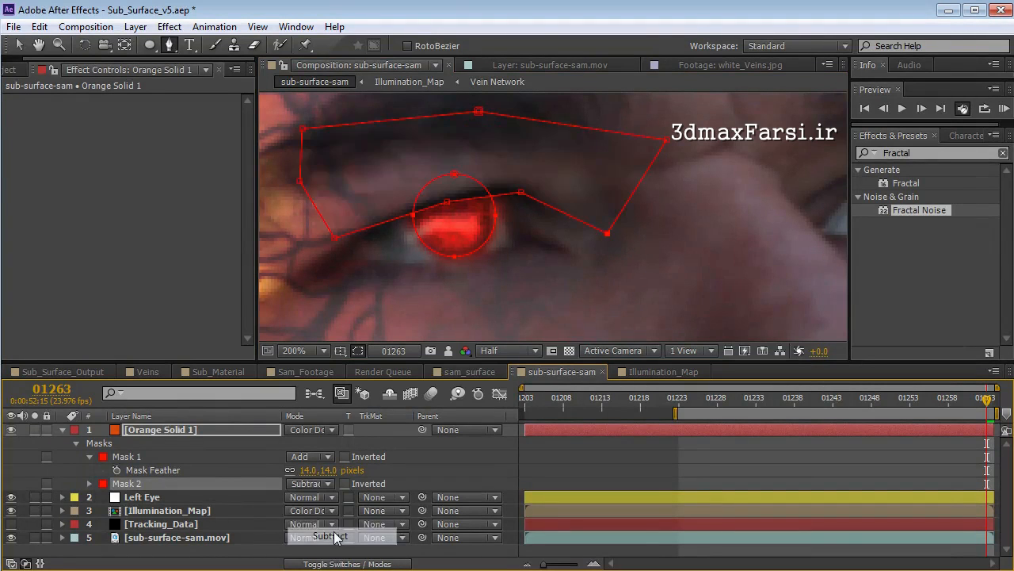
- Feather the subtracting eyelid mask, Mask 2, by about 9 pixels
key(f)
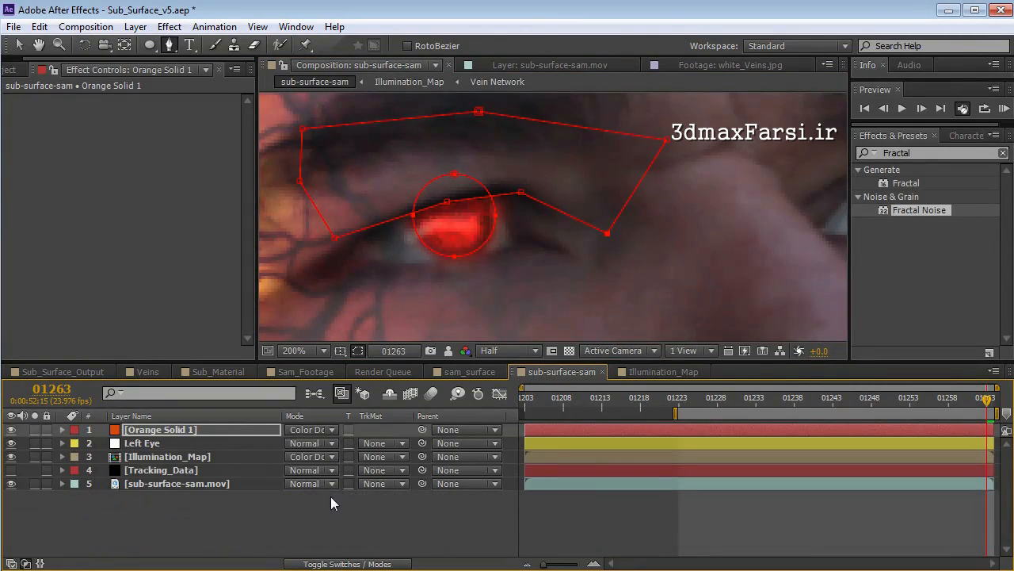
key(f)
drag(321, 483, 326, 483)
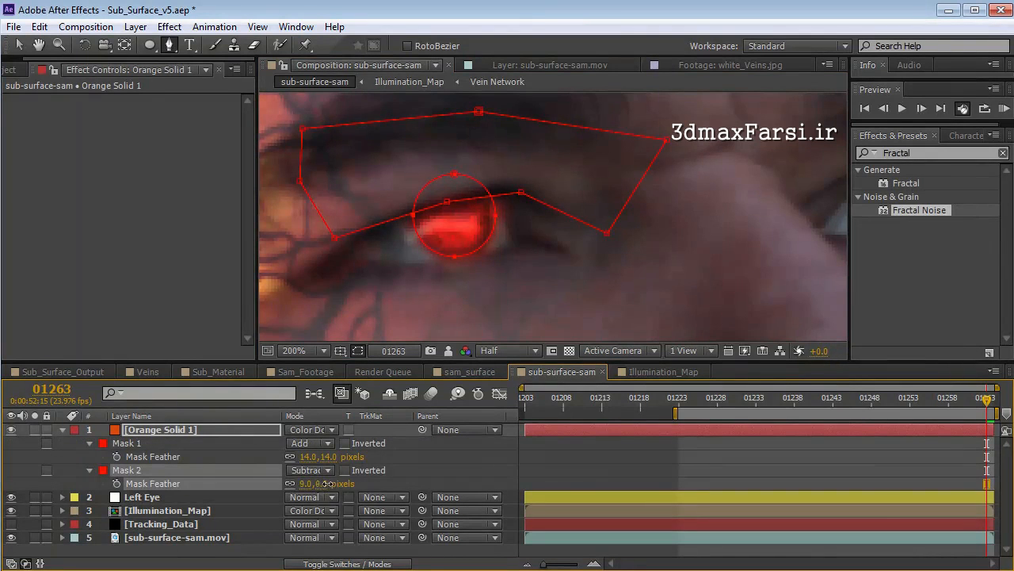
- Parent the orange solid to the Left Eye null and scrub back through the shot to check that it follows the eye
click(541, 277)
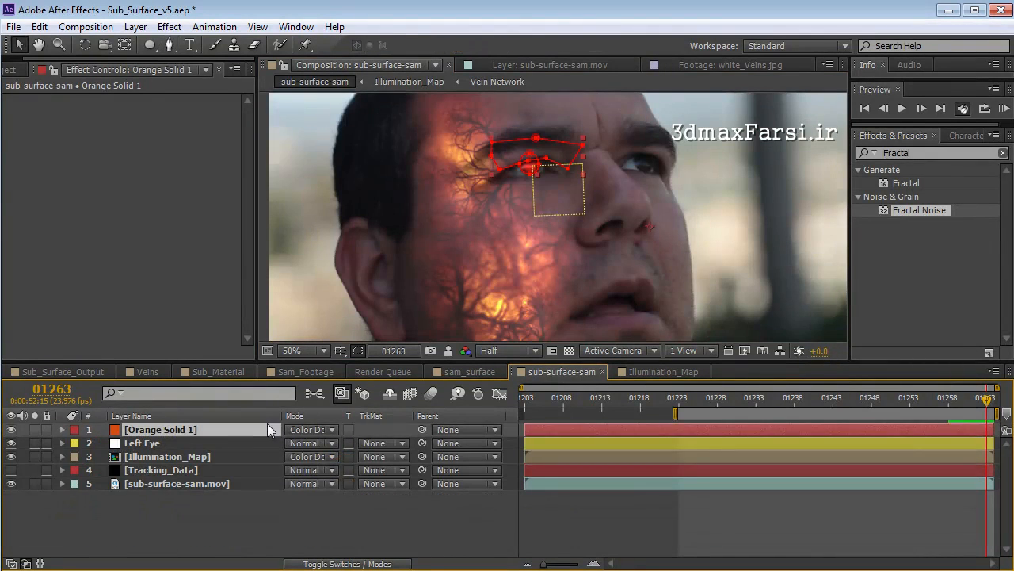
drag(420, 433, 144, 439)
drag(985, 399, 890, 408)
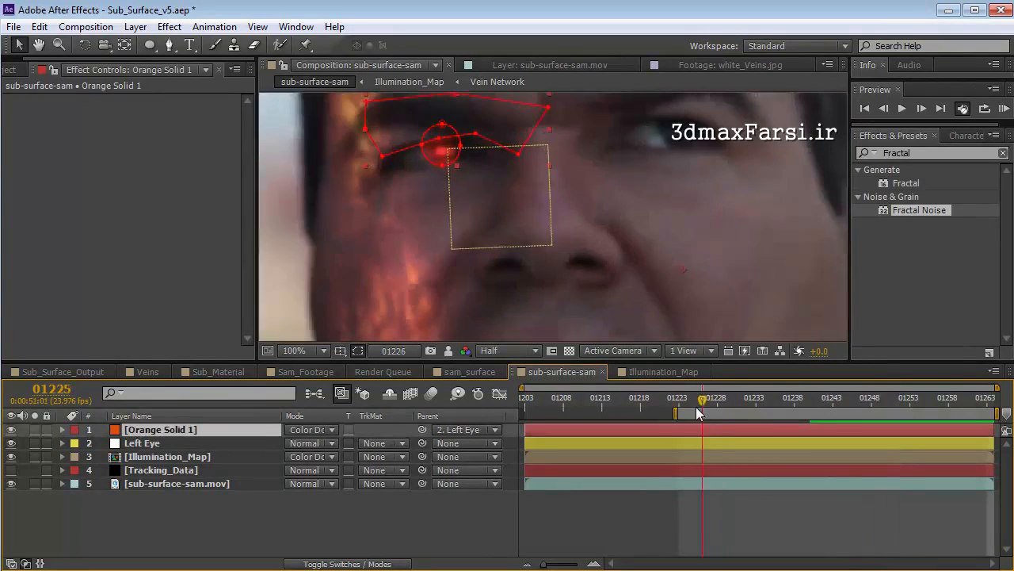
- At frame 1220, shift the iris mask's top vertex slightly toward the nose and lower the eyelid mask's vertex beside the iris
drag(697, 408, 656, 410)
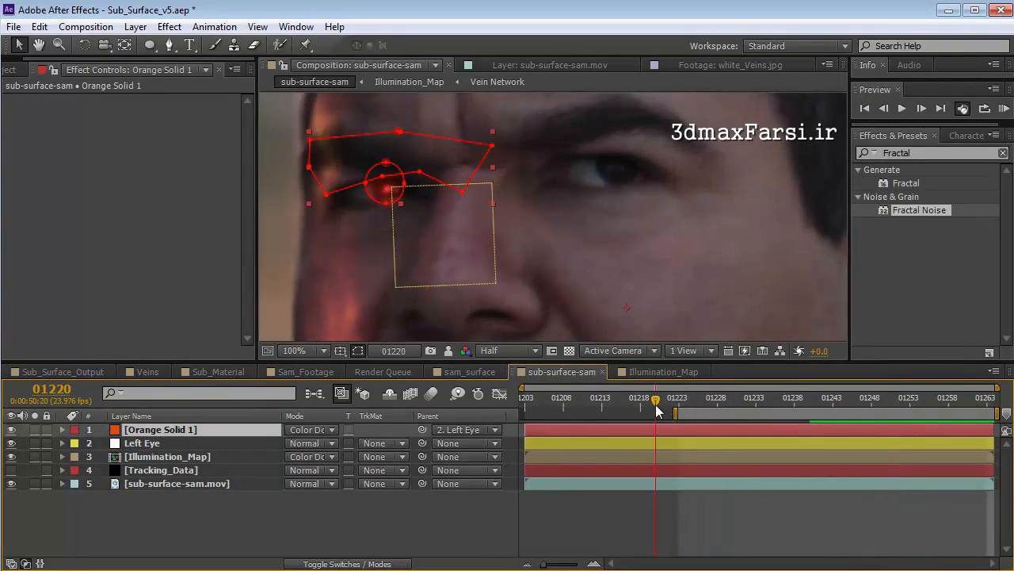
click(387, 169)
drag(419, 171, 419, 178)
- Set Mask 1's Mask Feather to 23 pixels and its Mask Expansion to -7.5 pixels on the orange solid
key(f)
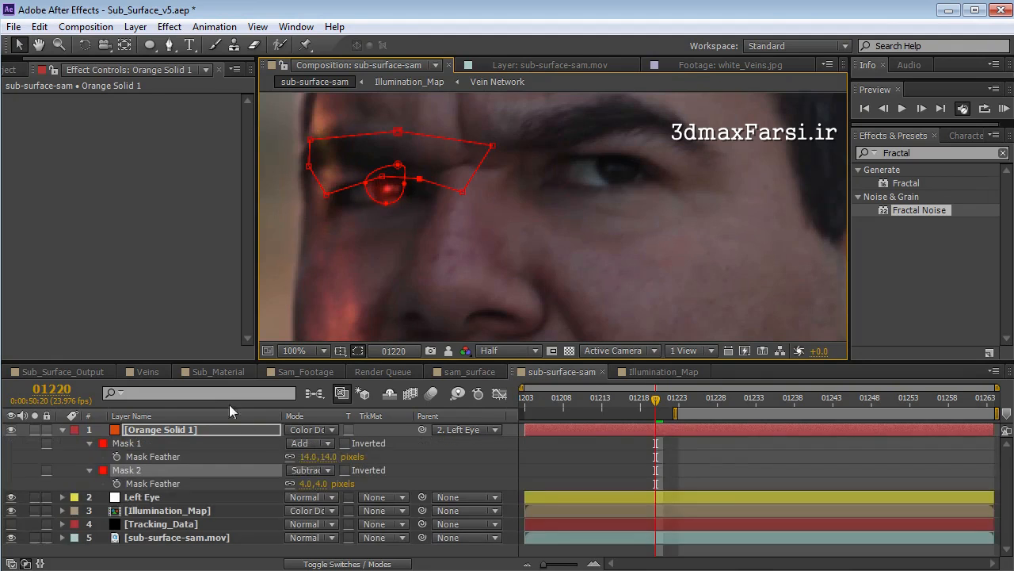
drag(323, 458, 328, 457)
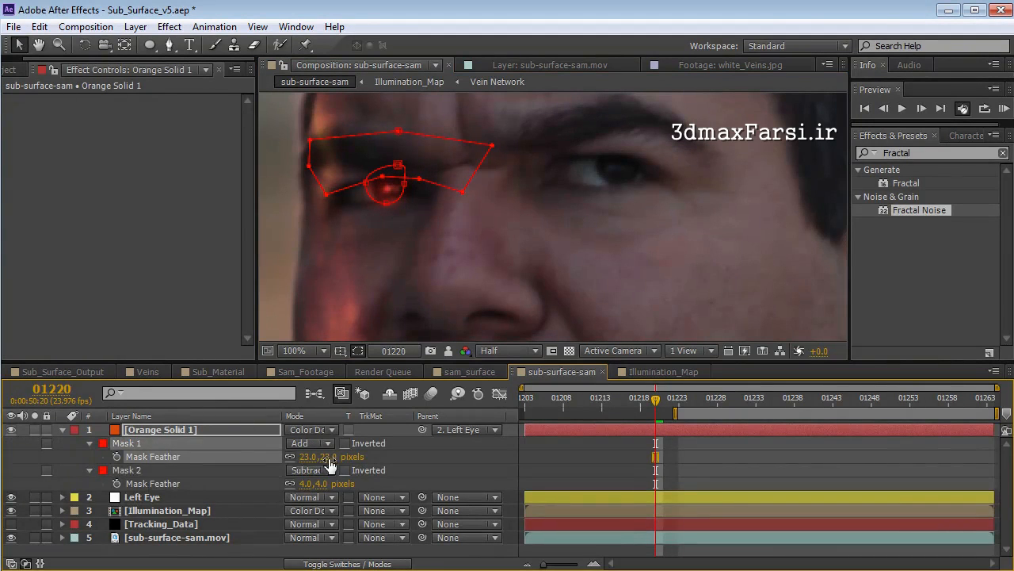
key(m)
key(m)
drag(292, 498, 283, 497)
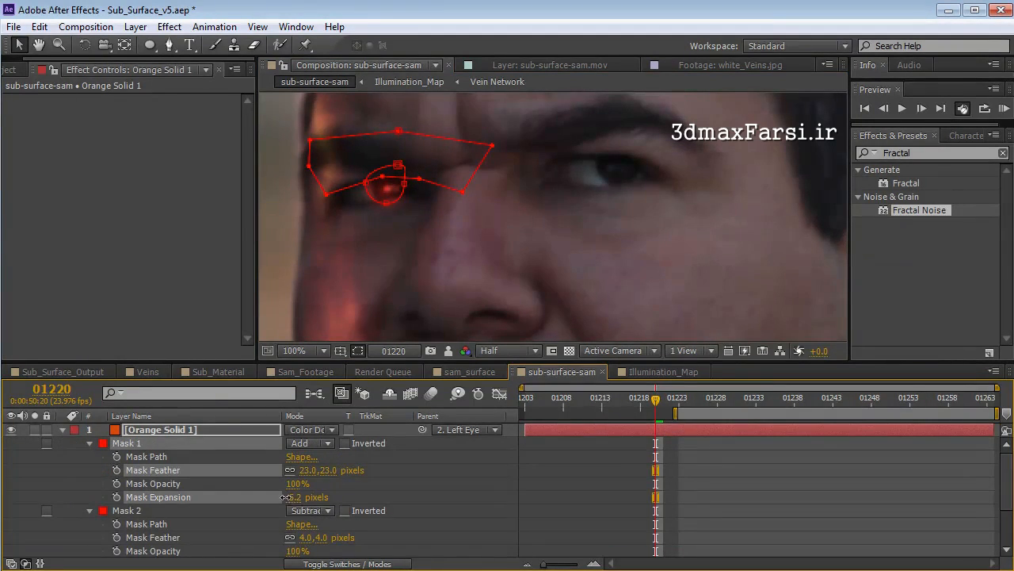
click(619, 472)
- Hide the Left Eye null and scrub to frame 1263 to examine the eye glow and the facial veins
drag(656, 400, 979, 434)
key(comma)
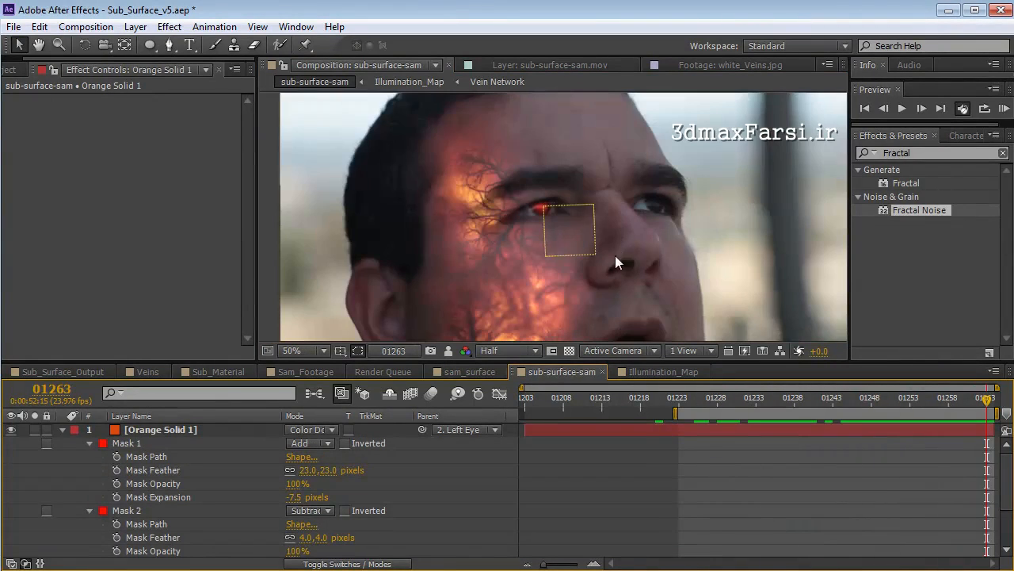
click(63, 430)
click(164, 432)
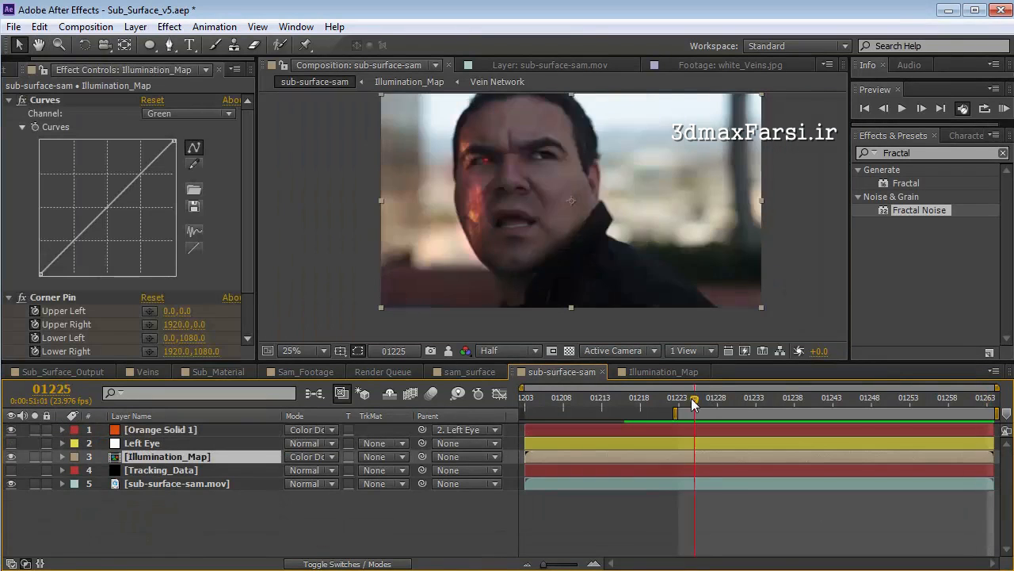
drag(693, 402, 1003, 423)
scroll(515, 277, up, 1)
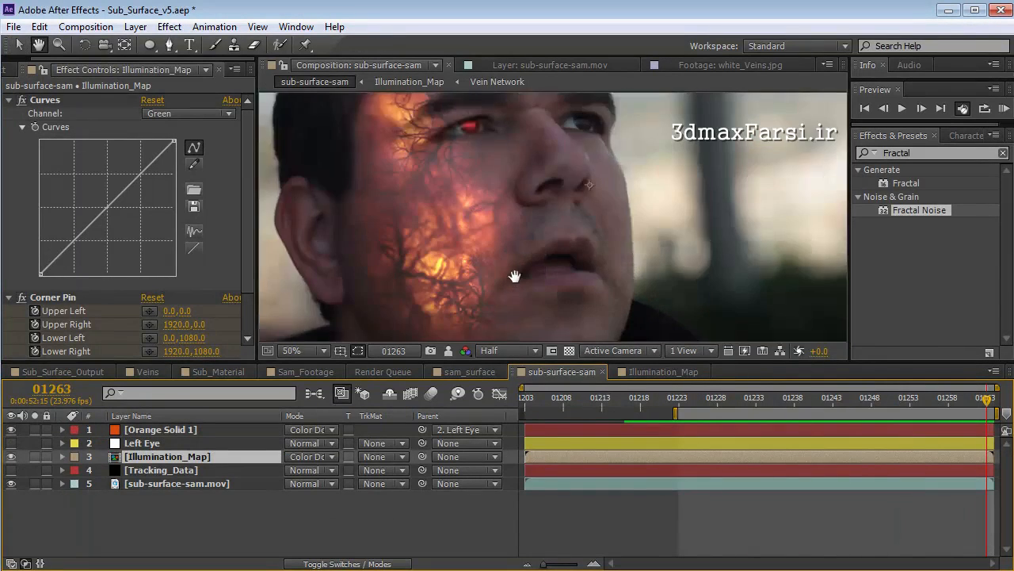
drag(515, 279, 518, 255)
drag(469, 152, 466, 216)
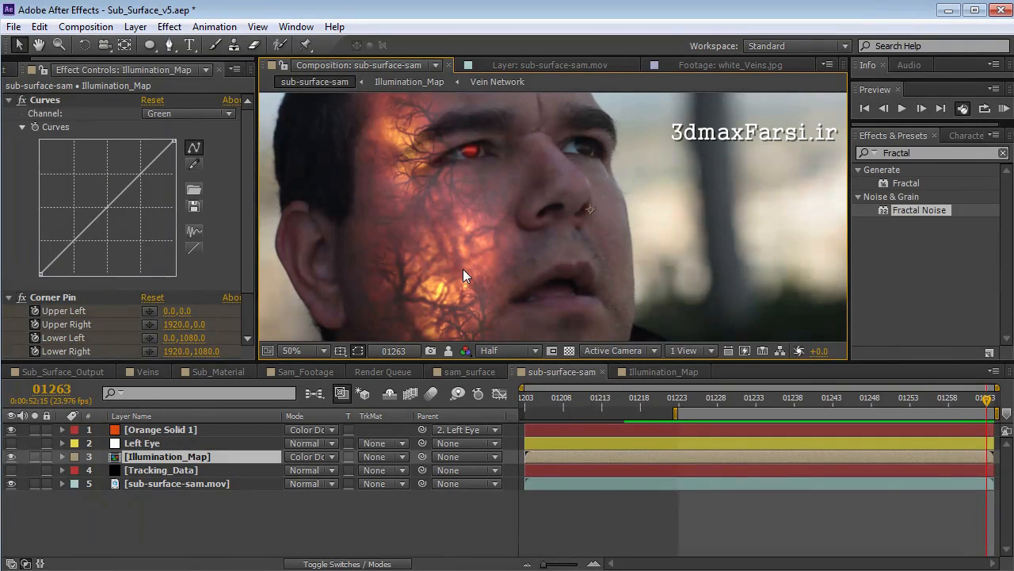
- Scrub through the Illumination_Map precomp and return to the sub-surface-sam composition
click(645, 370)
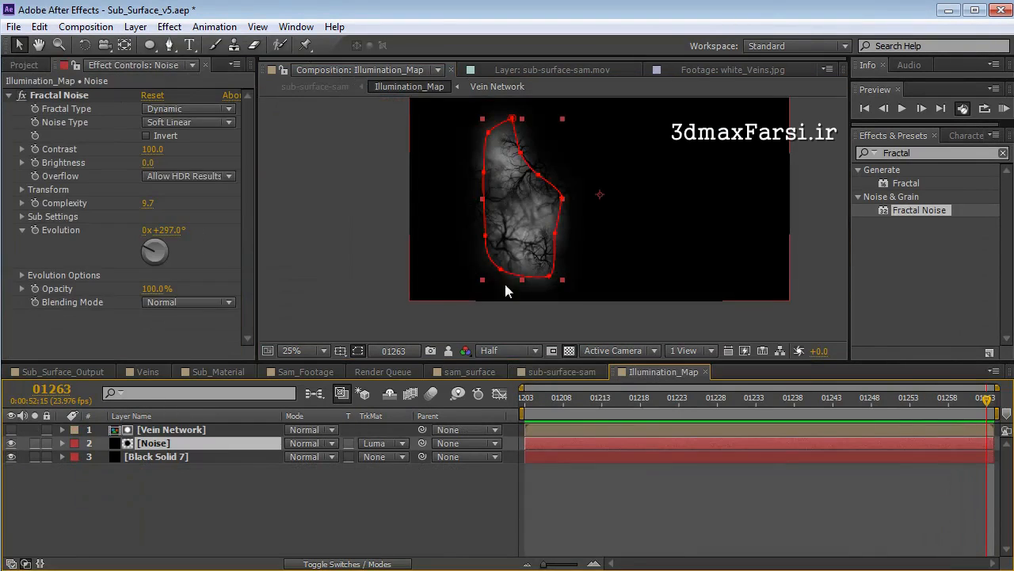
drag(717, 400, 544, 371)
click(549, 370)
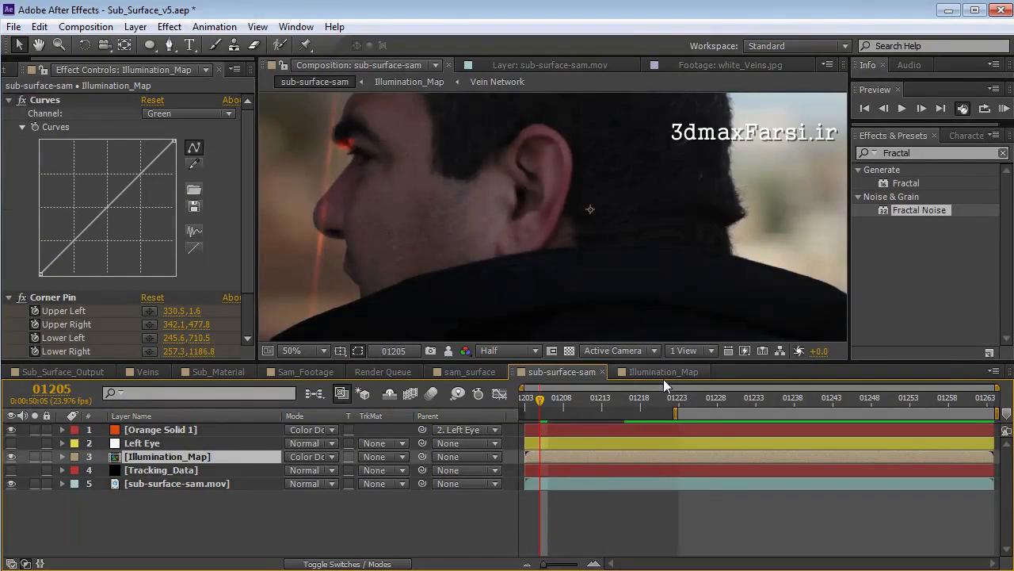
- At frame 1246, start keyframing the Position and Mask Path of the Noise layer in the Illumination_Map precomp
drag(709, 400, 861, 432)
key(comma)
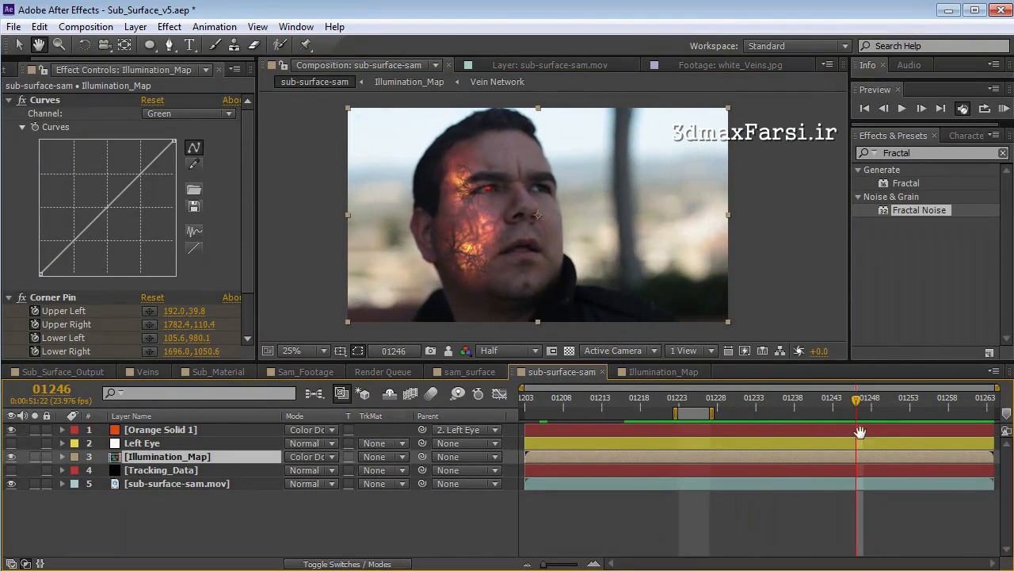
key(v)
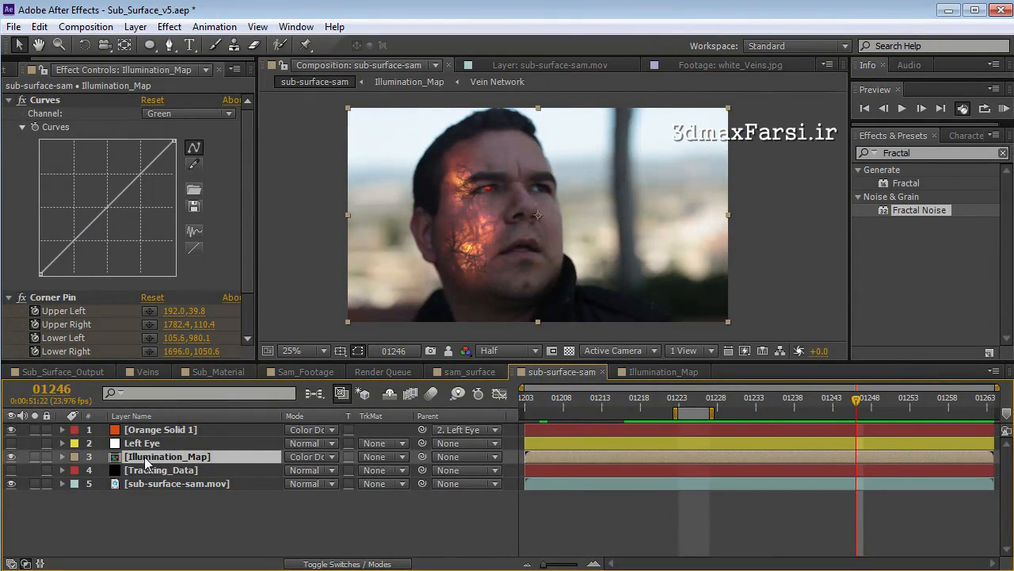
double_click(153, 454)
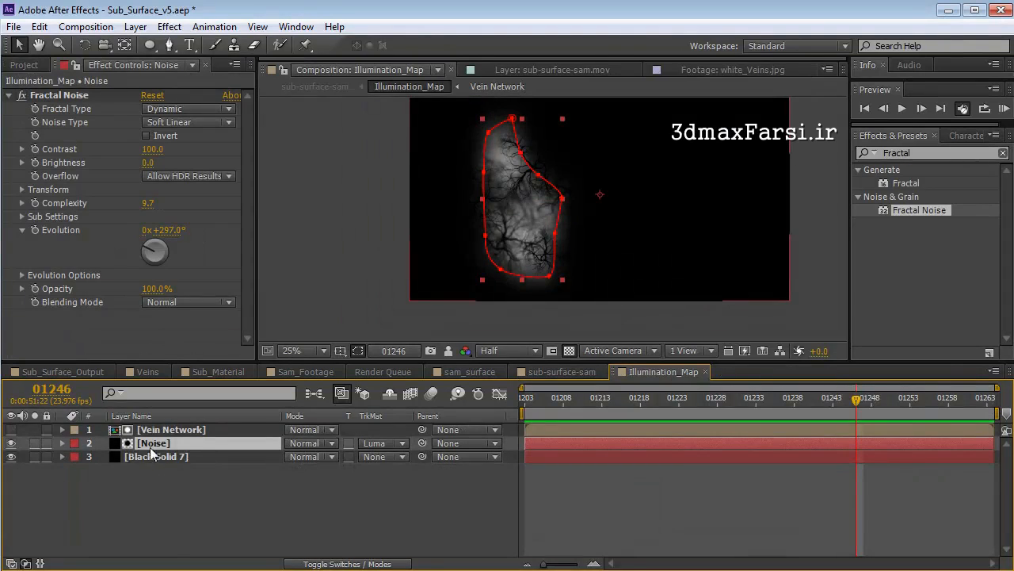
key(p)
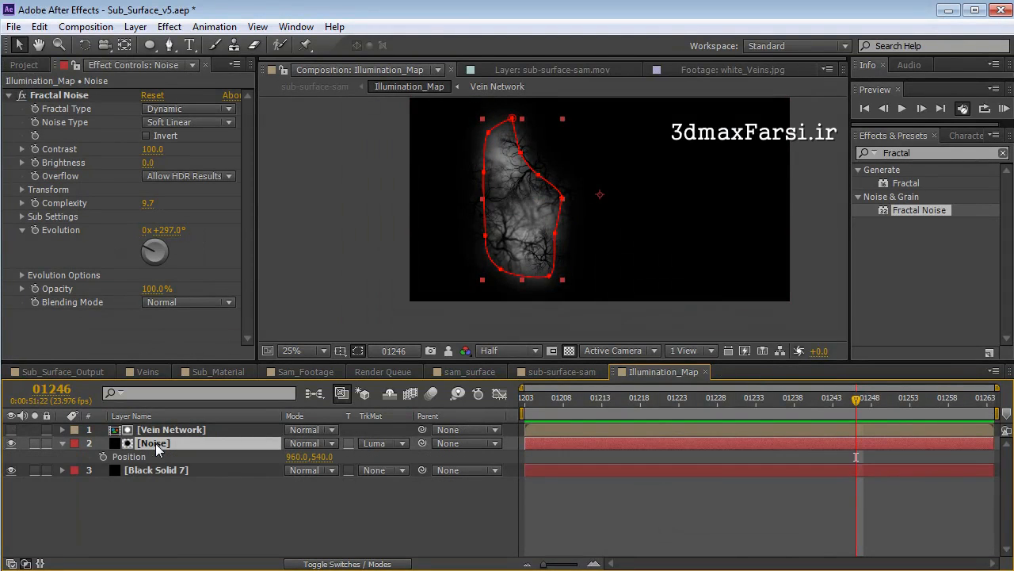
click(102, 457)
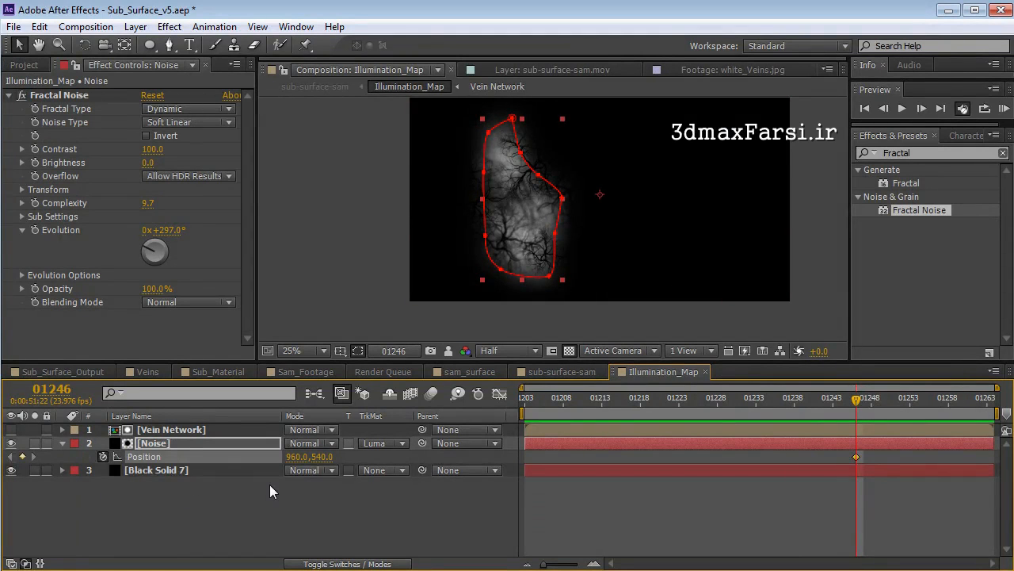
key(m)
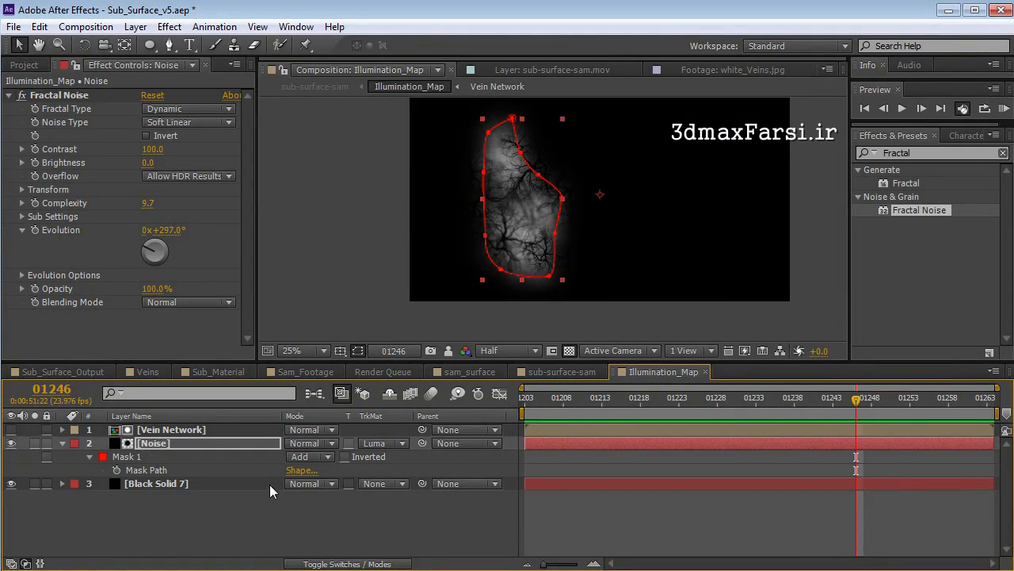
click(116, 470)
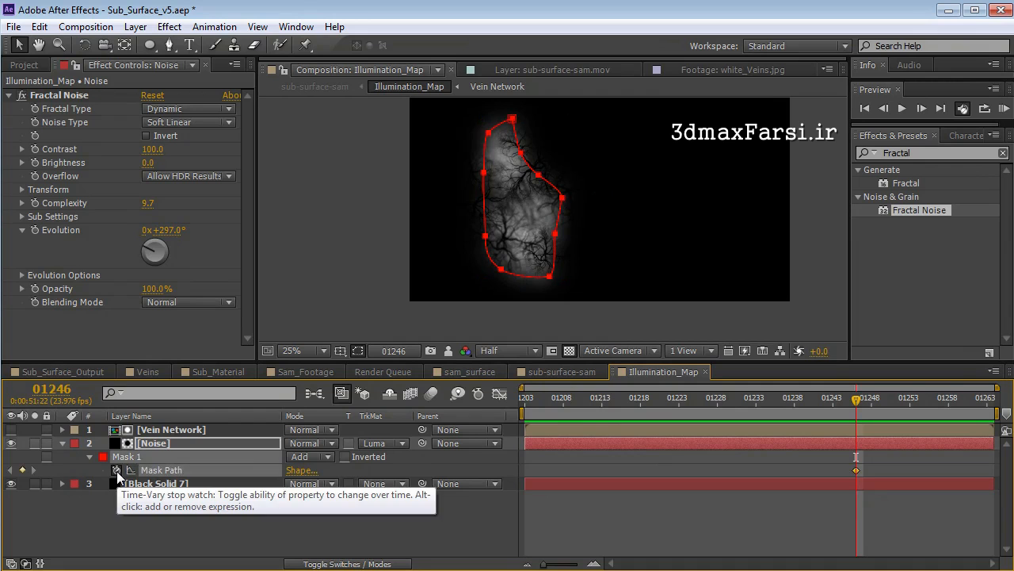
- Reveal the Noise layer's animated Mask Path and Position properties and go from the first frame to their keyframes
click(221, 447)
key(m)
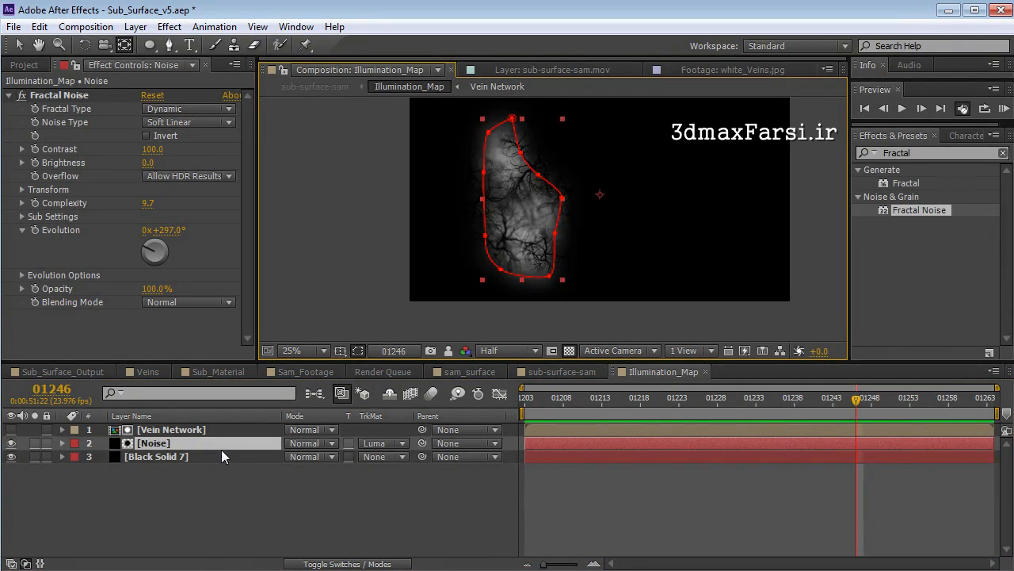
key(u)
key(Home)
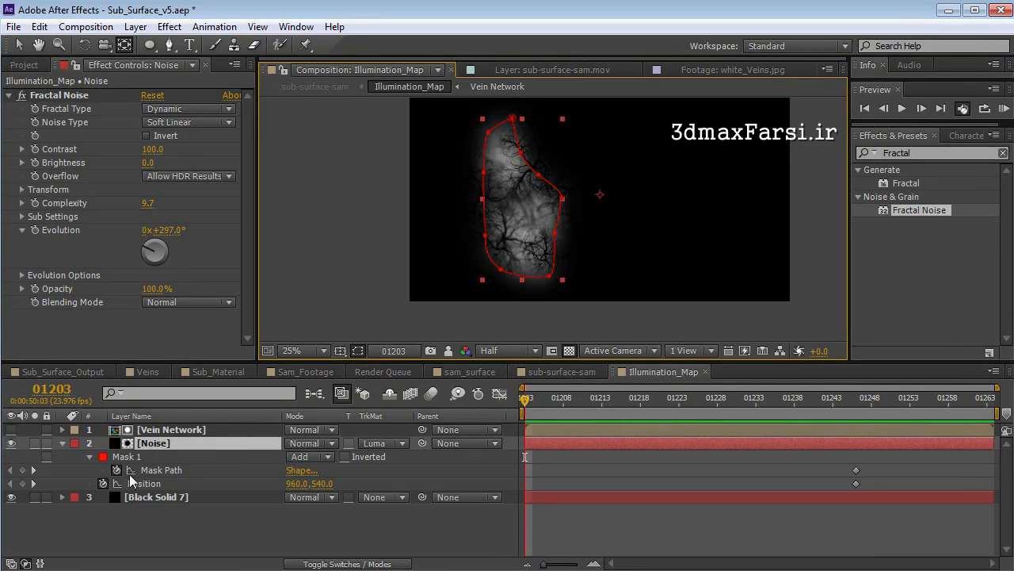
key(k)
- Scrub the sub-surface-sam composition back to frame 1219 and return to the Illumination_Map precomp
click(556, 370)
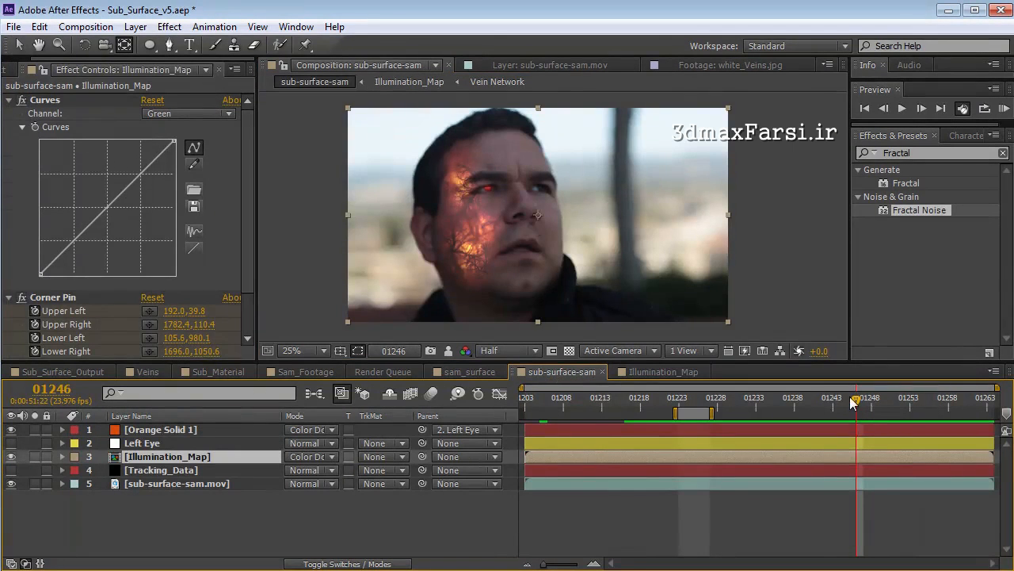
drag(853, 400, 641, 413)
click(645, 372)
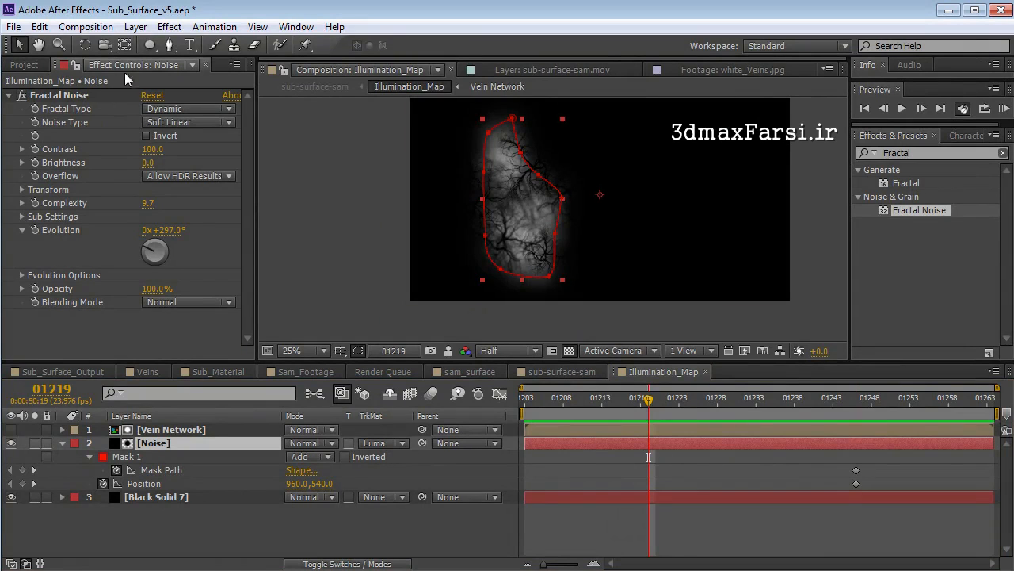
click(123, 46)
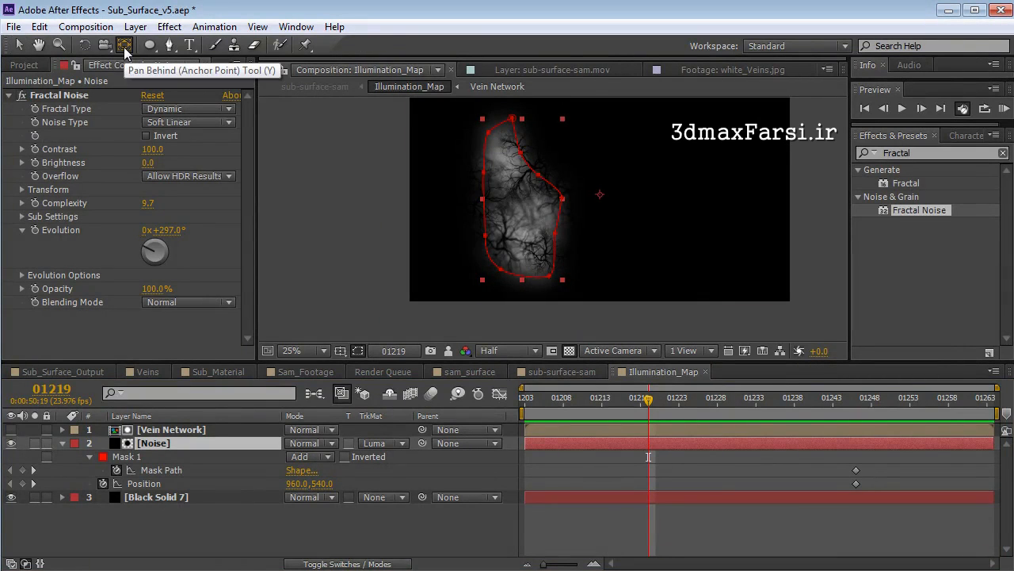
mouse_move(529, 242)
mouse_down()
mouse_move(516, 226)
mouse_move(533, 248)
mouse_move(515, 236)
mouse_move(523, 240)
mouse_up()
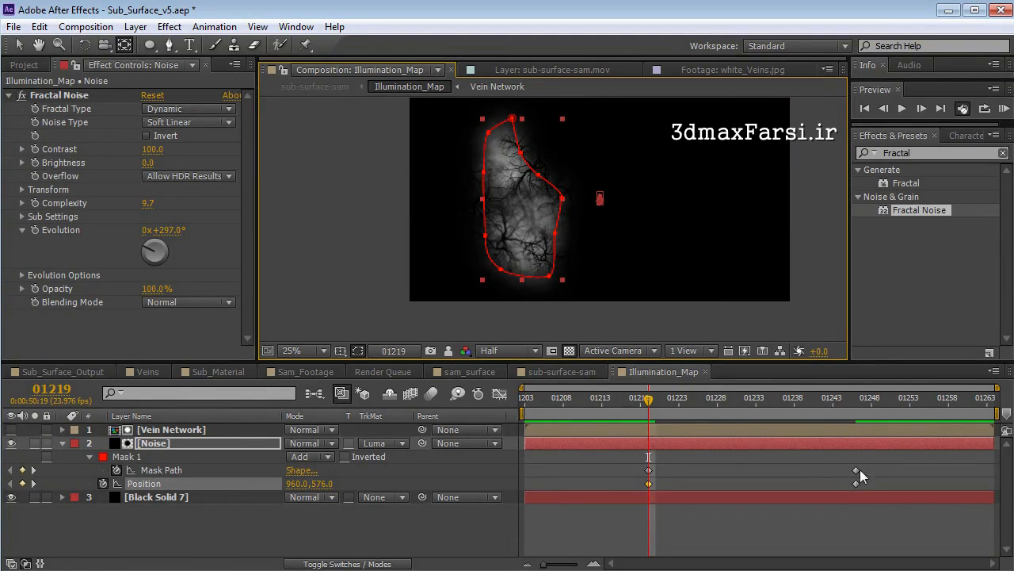
click(706, 471)
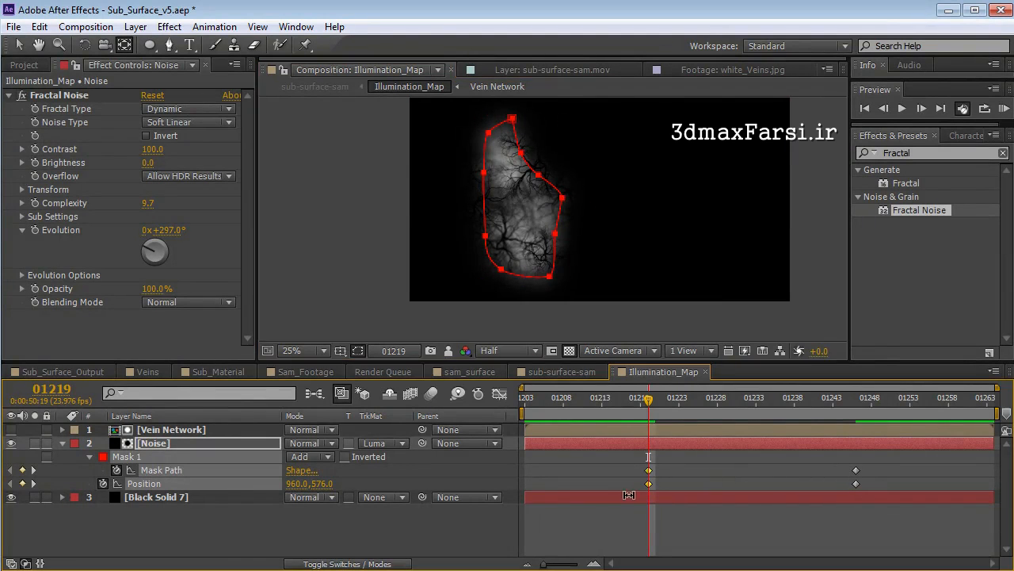
key(Delete)
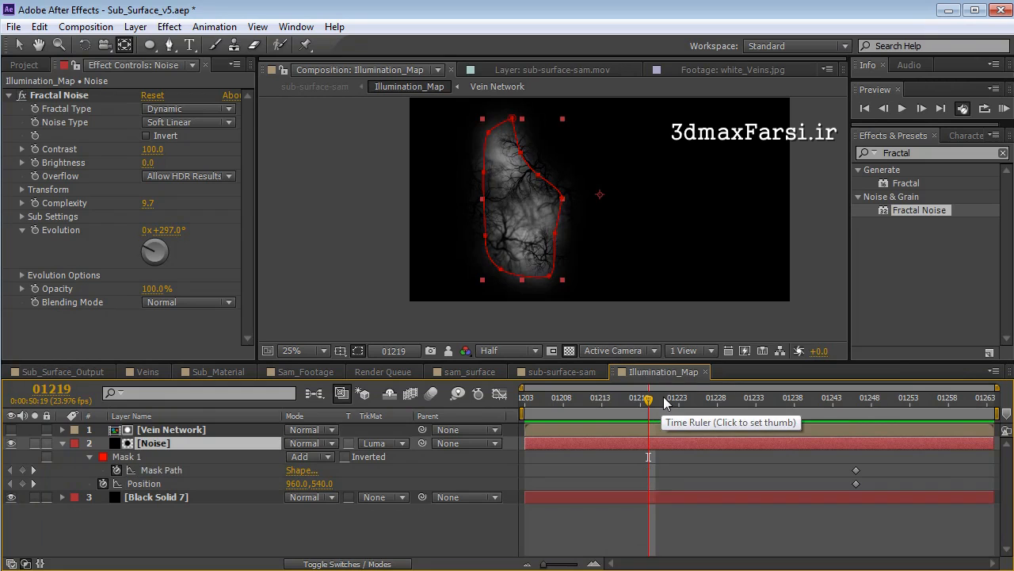
- At frame 1219, shift the noise texture horizontally to the right inside its fixed mask with the Pan Behind tool
click(125, 46)
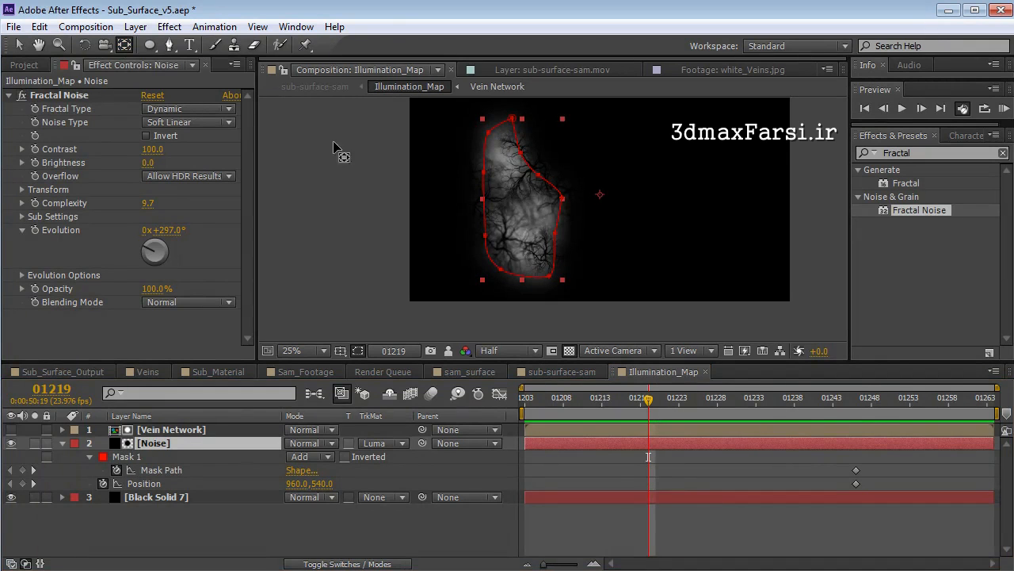
drag(531, 238, 553, 212)
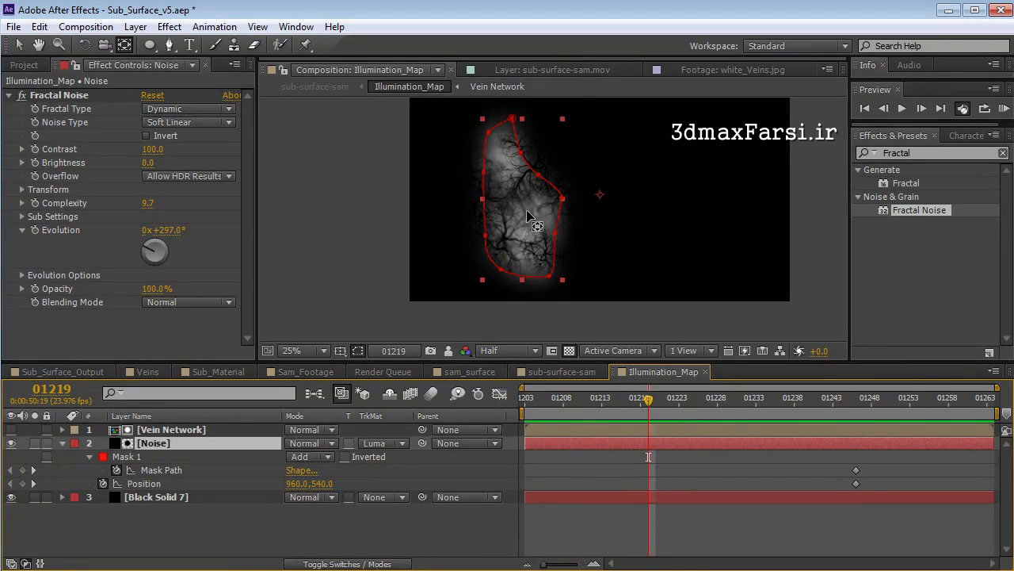
drag(505, 237, 562, 222)
key(ctrl+z)
- At frame 1263, pan the noise left inside its mask to Position 868, 540 and scrub back through the animation
drag(651, 404, 993, 422)
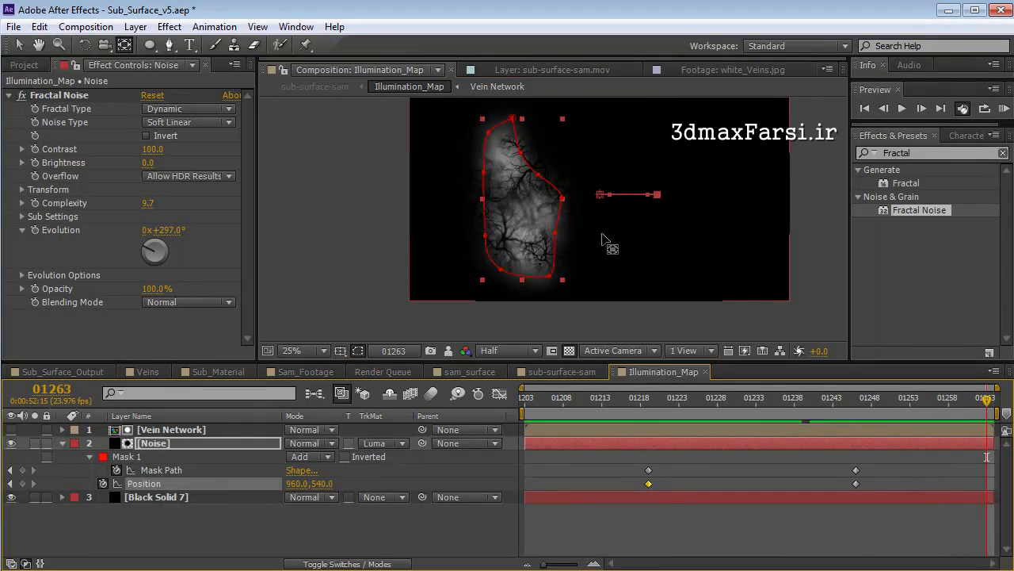
drag(533, 220, 516, 222)
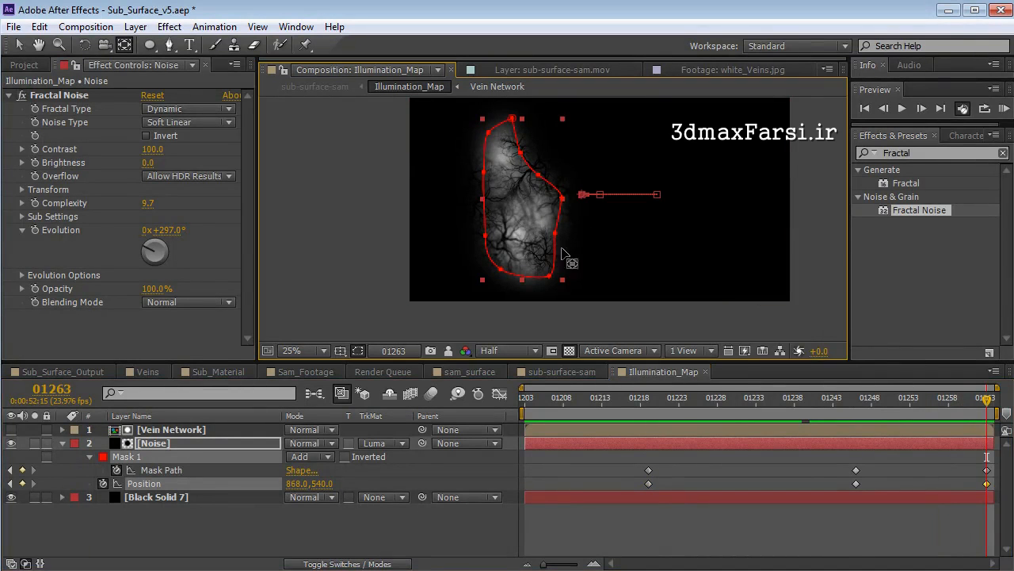
drag(679, 404, 775, 404)
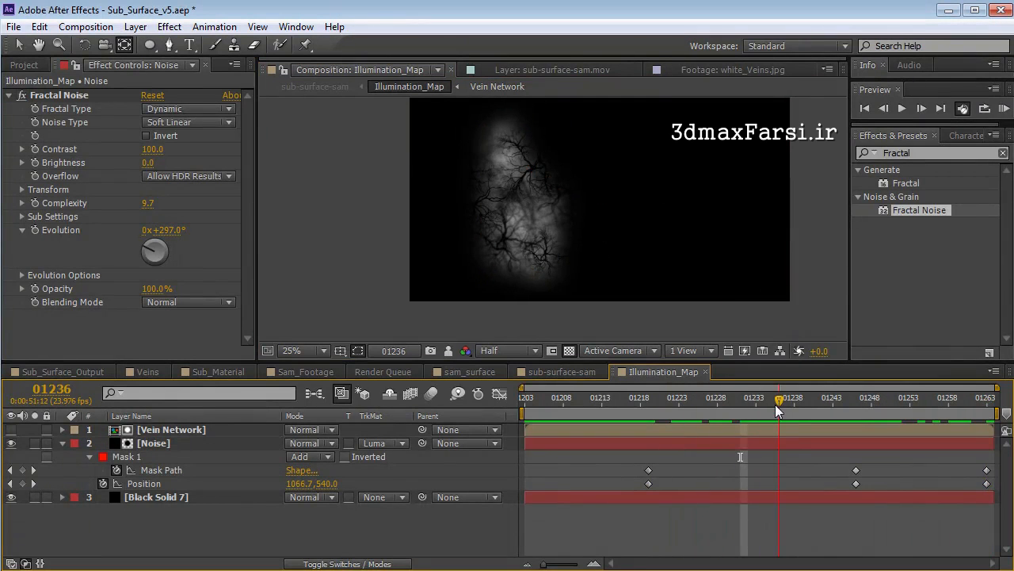
- RAM preview the sub-surface-sam composition from about frame 1227 onward and examine the shifting vein glow up close
click(517, 367)
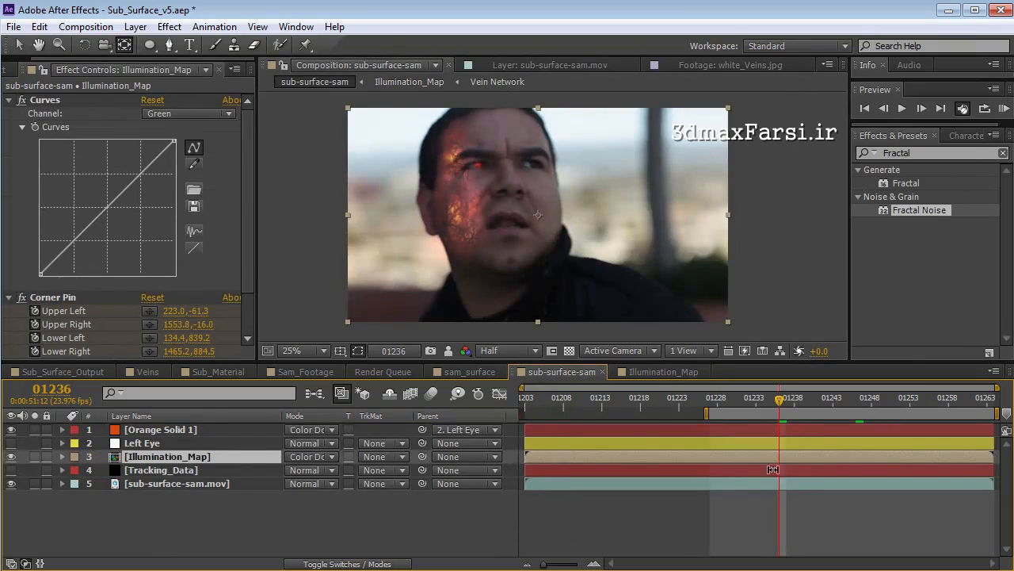
click(689, 528)
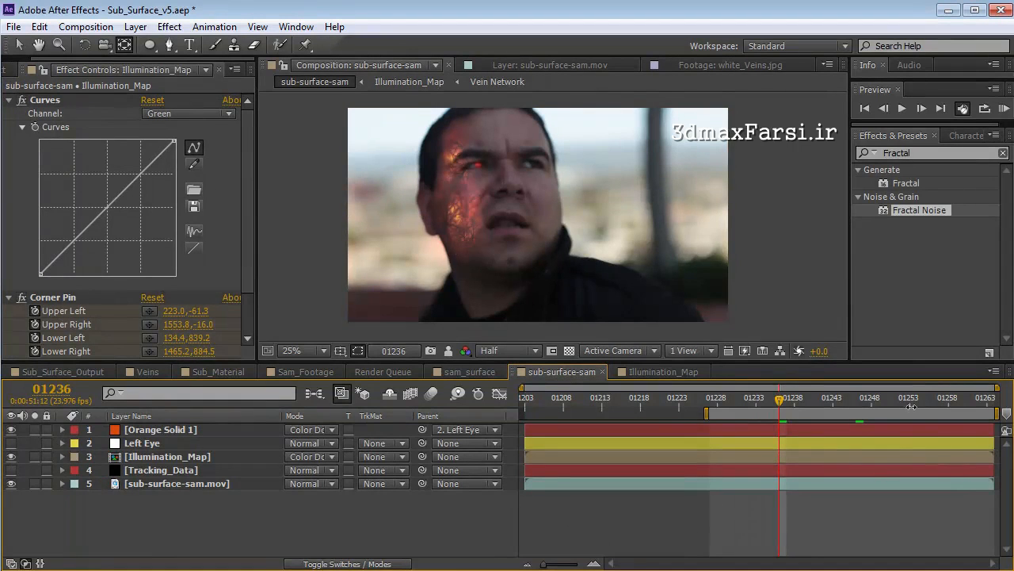
key(v)
key(KP_0)
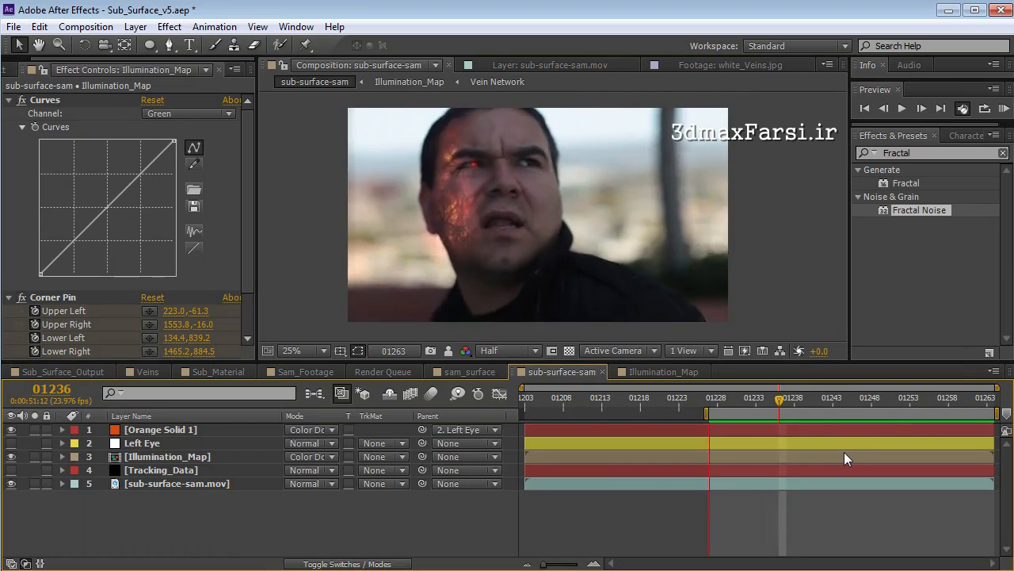
key(period)
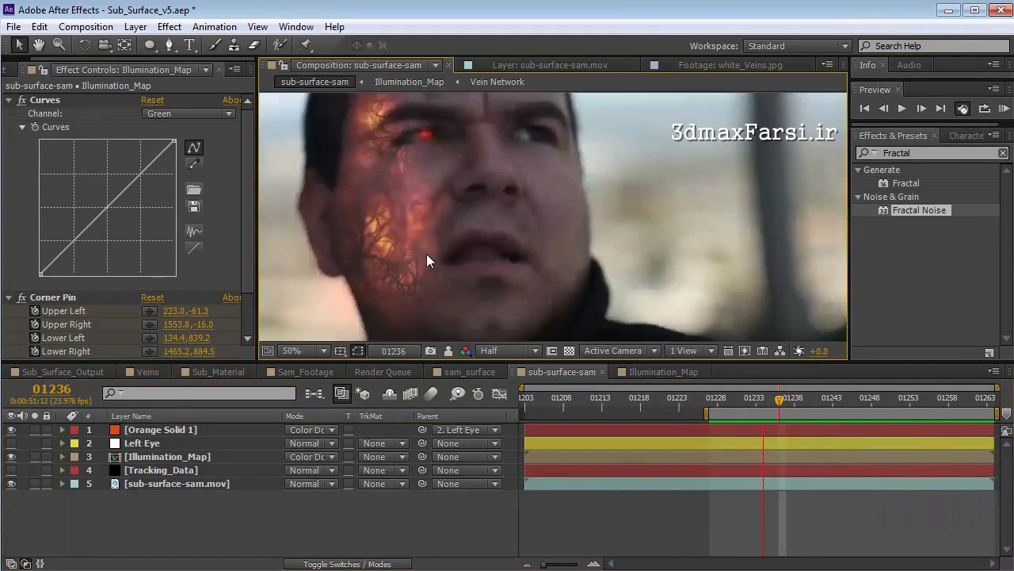
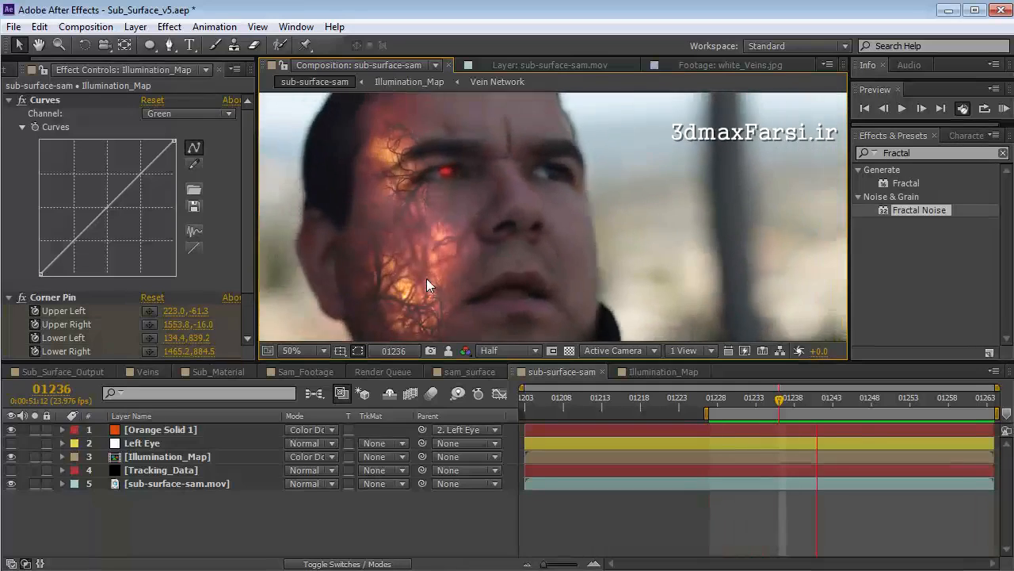
- In Illumination_Map, shorten the noise's motion path to X 1152 at frame 1219 and X 874 at the last keyframe, then preview sub-surface-sam
key(space)
click(649, 373)
drag(709, 412, 646, 407)
click(681, 442)
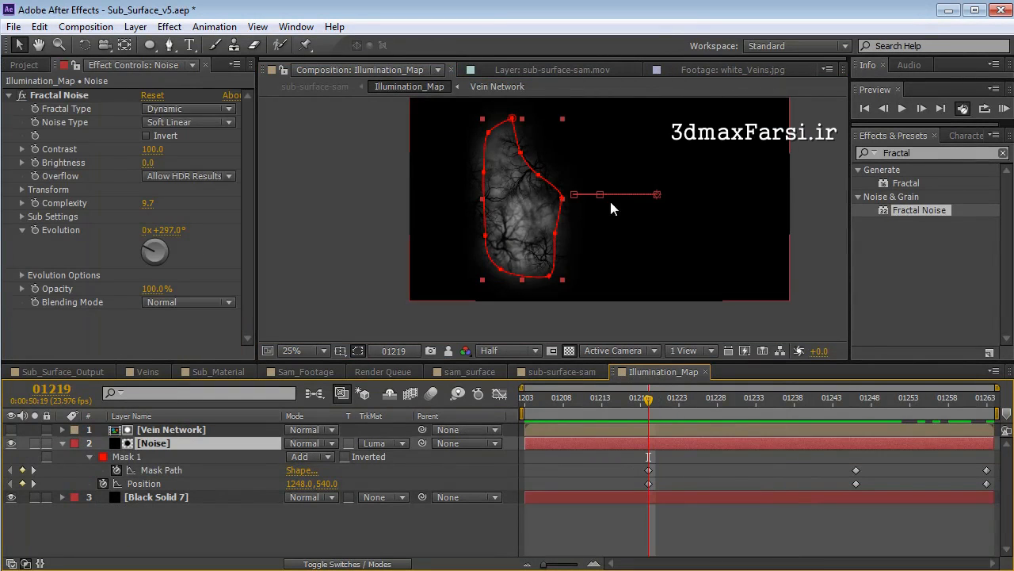
scroll(662, 198, up, 2)
drag(761, 170, 723, 175)
drag(594, 169, 605, 172)
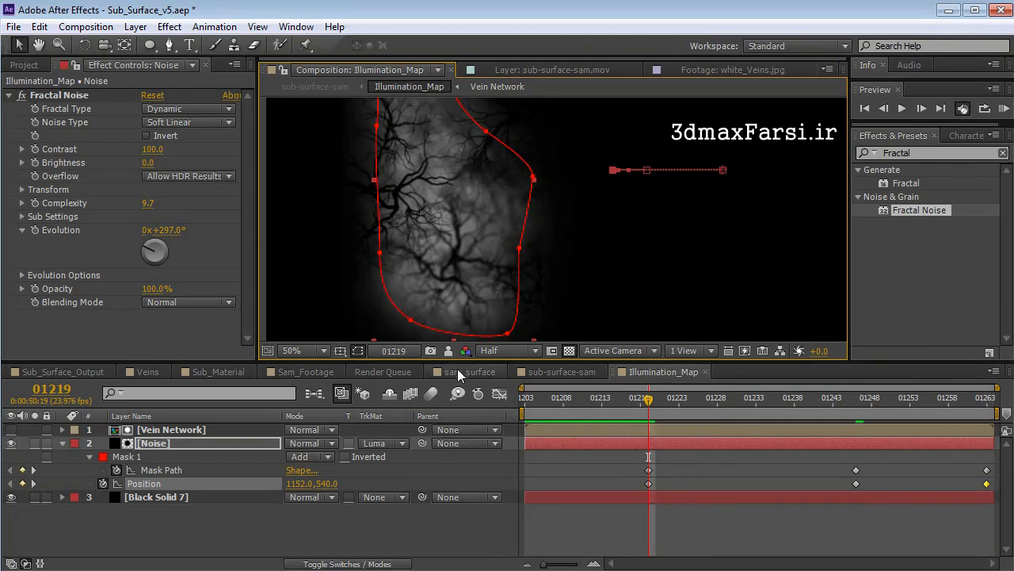
click(557, 372)
key(space)
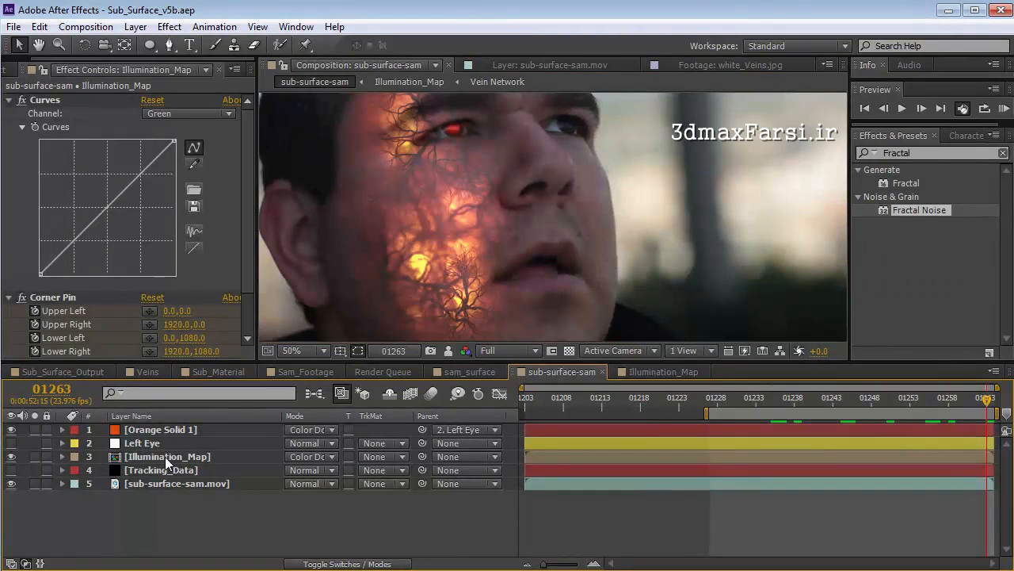
- At frame 1263 in Illumination_Map, pull the noise mask's lower points inward and set its feather to 213 pixels
double_click(154, 459)
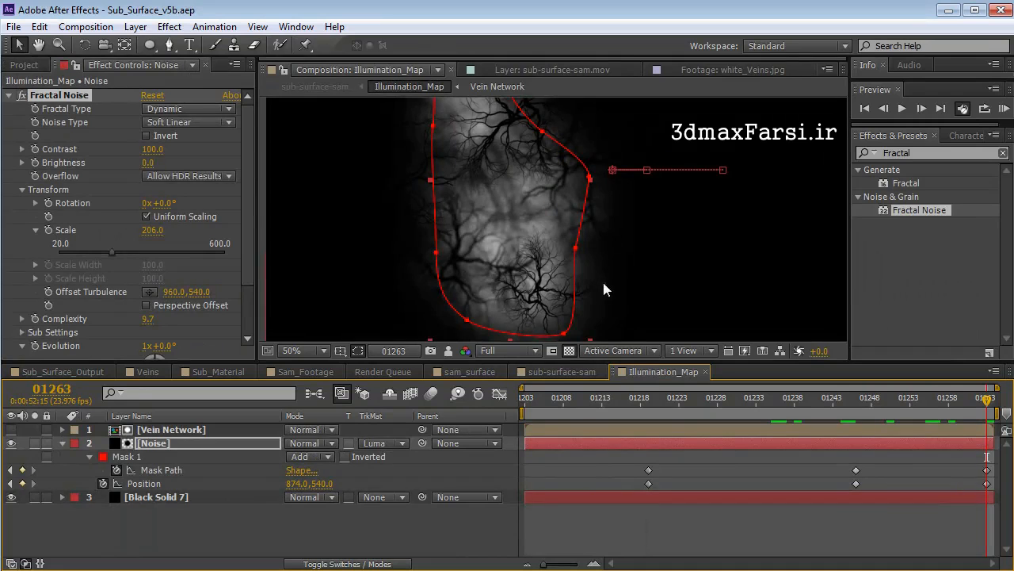
drag(564, 333, 559, 319)
drag(468, 320, 460, 308)
key(f)
drag(337, 471, 369, 470)
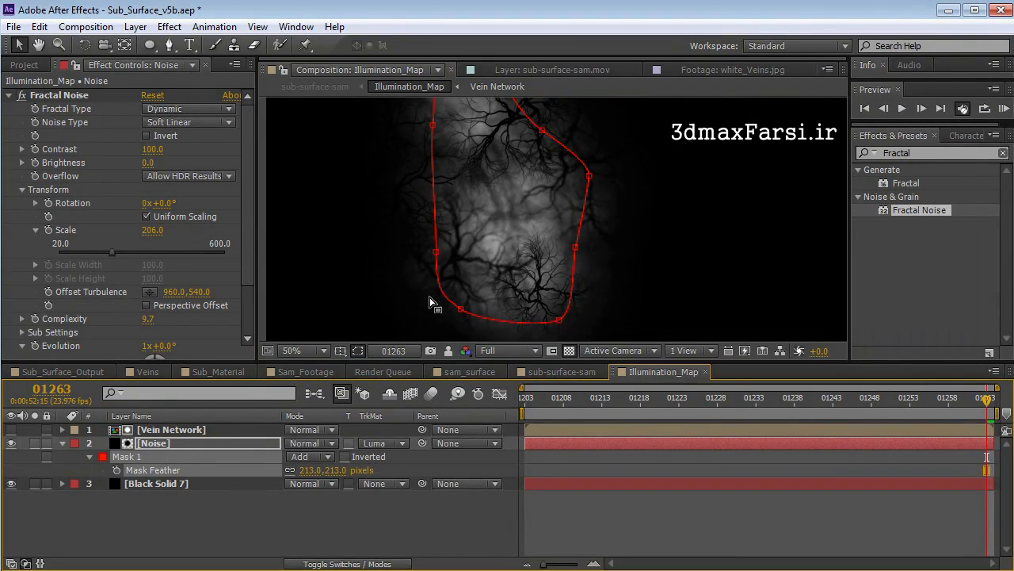
drag(435, 252, 429, 253)
drag(461, 307, 463, 298)
drag(559, 320, 552, 314)
drag(566, 172, 560, 260)
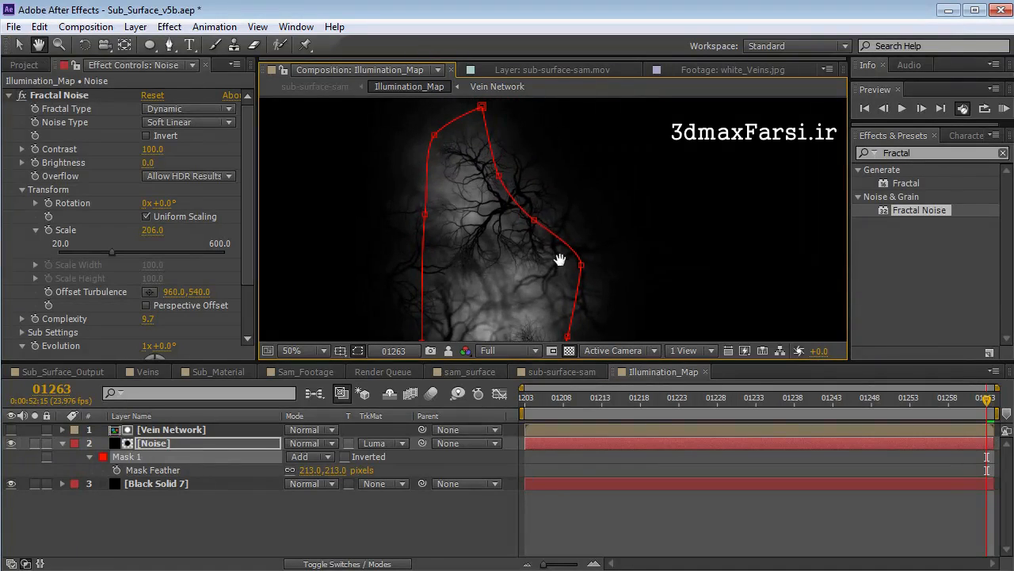
- In Vein Network, shift the lowest vein_together.jpg layer slightly down and left, and check the change in sub-surface-sam
double_click(178, 430)
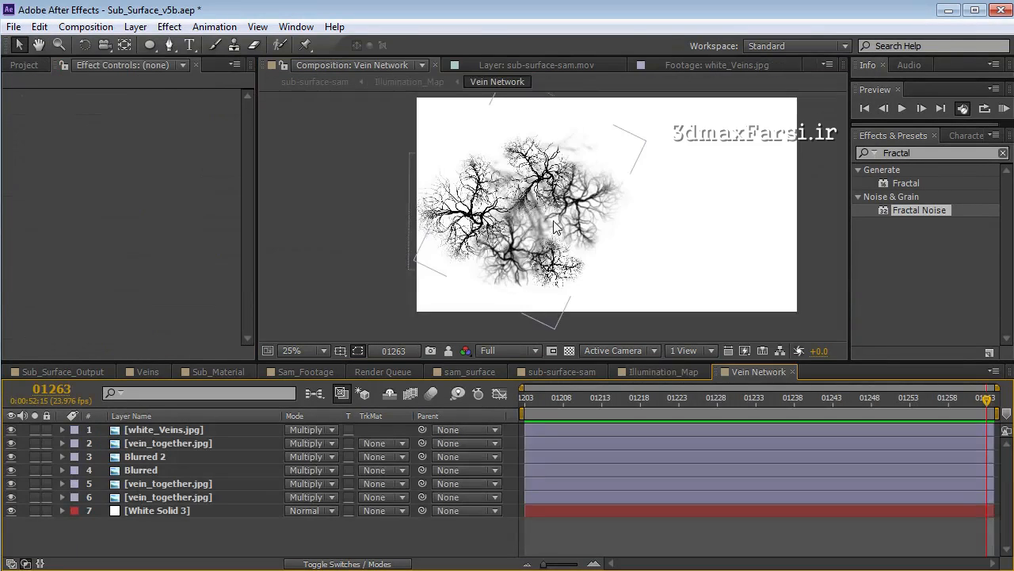
click(138, 444)
click(145, 459)
drag(570, 175, 549, 260)
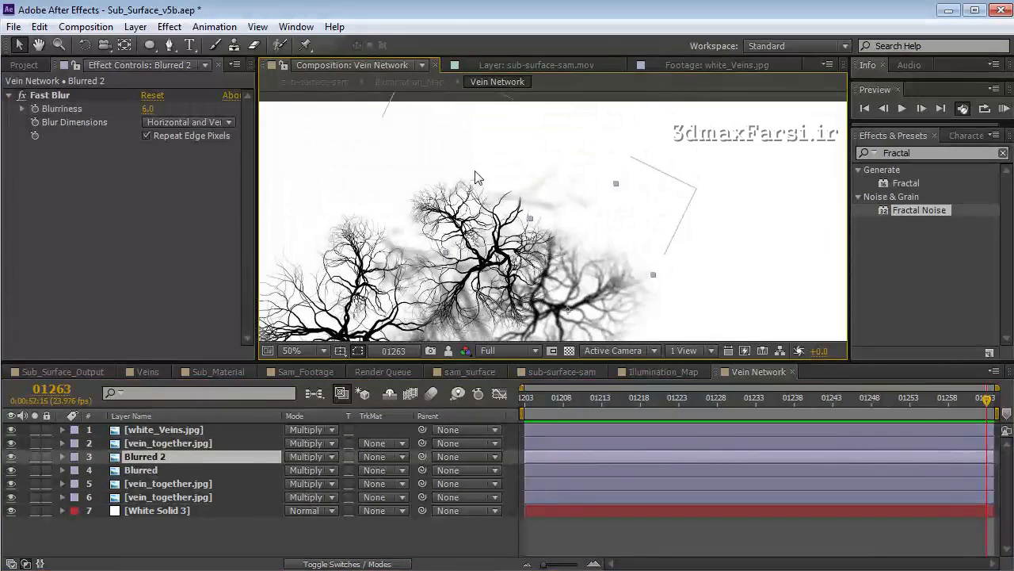
click(471, 146)
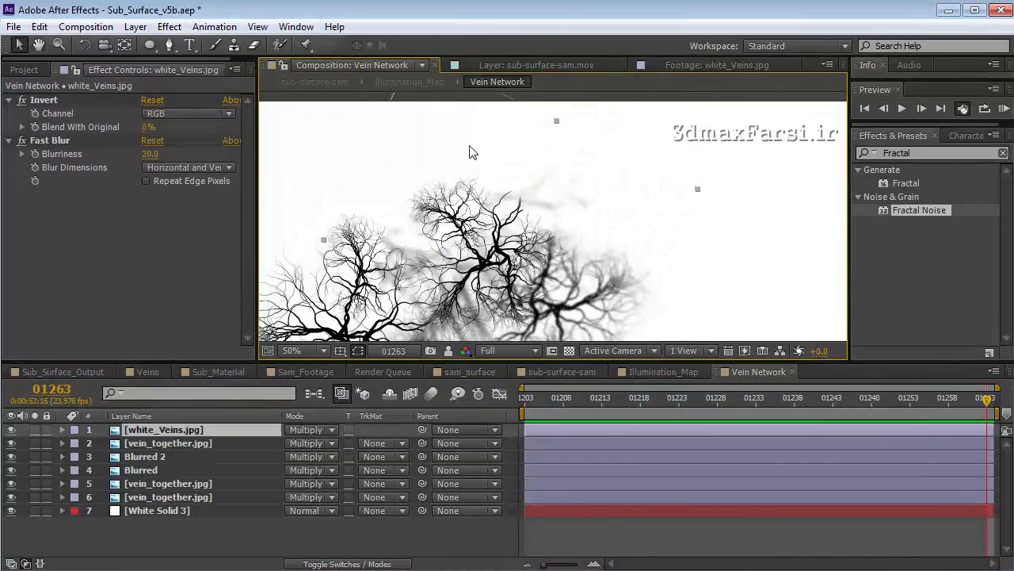
click(146, 457)
click(156, 484)
click(134, 497)
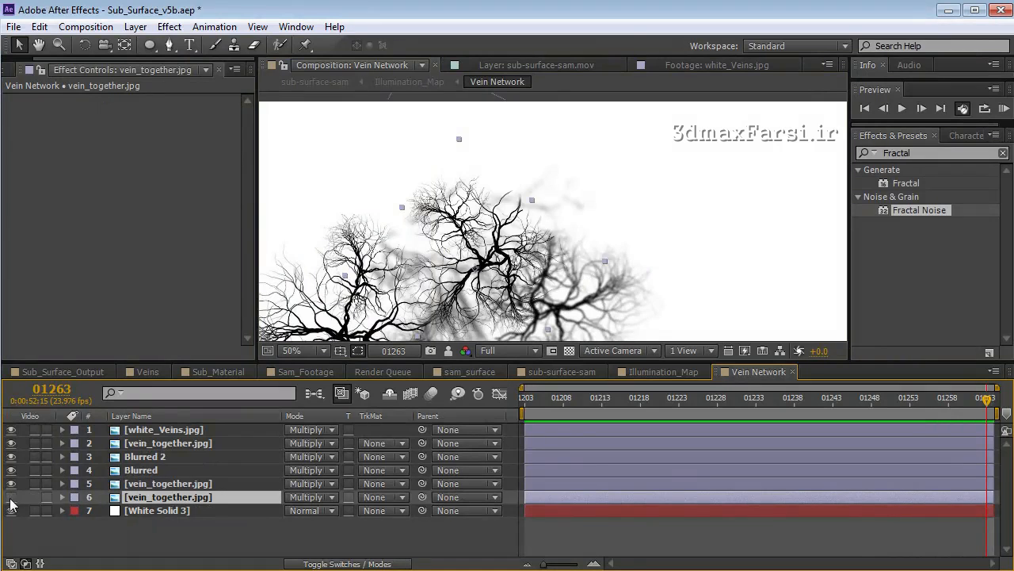
drag(504, 262, 489, 272)
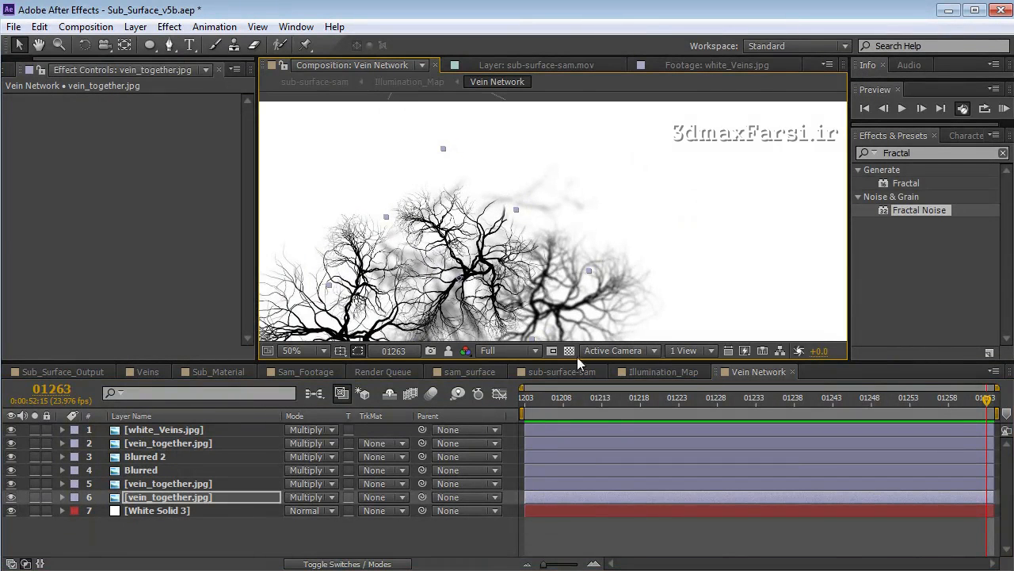
click(655, 372)
click(563, 372)
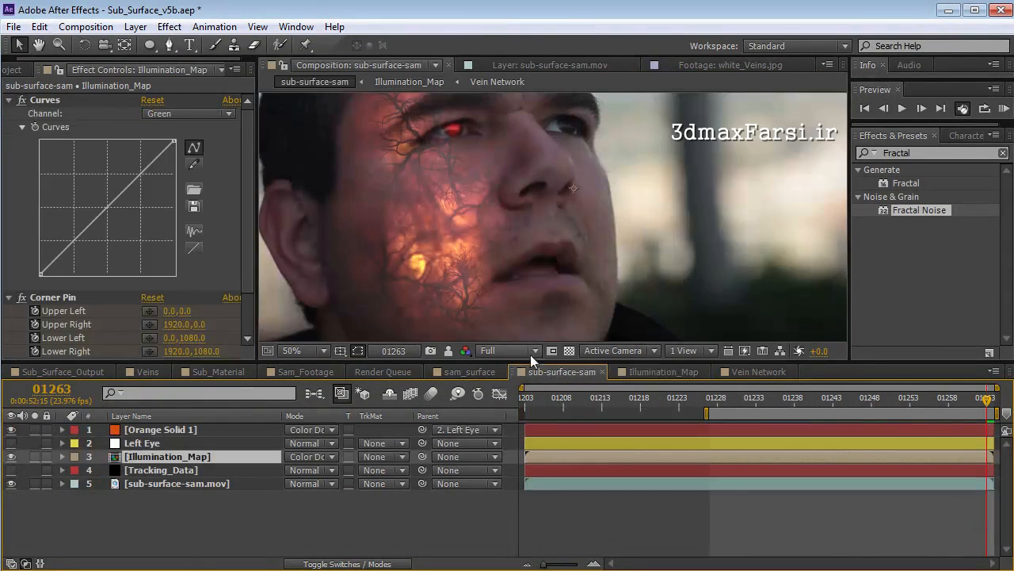
- Copy the sub-surface-sam.mov layer to the top of the Vein Network composition and make it a guide layer
click(176, 484)
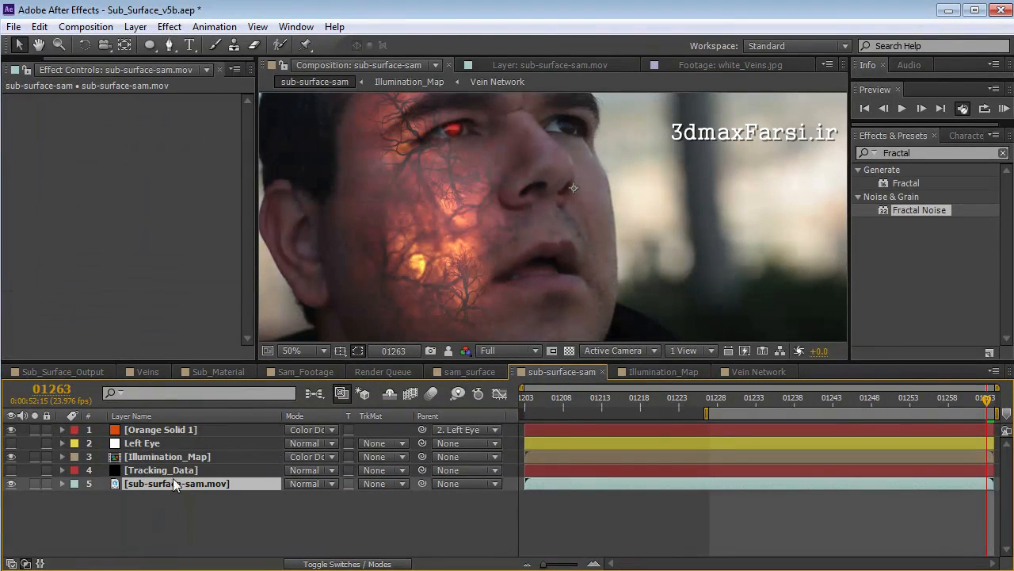
click(39, 26)
click(36, 125)
click(754, 374)
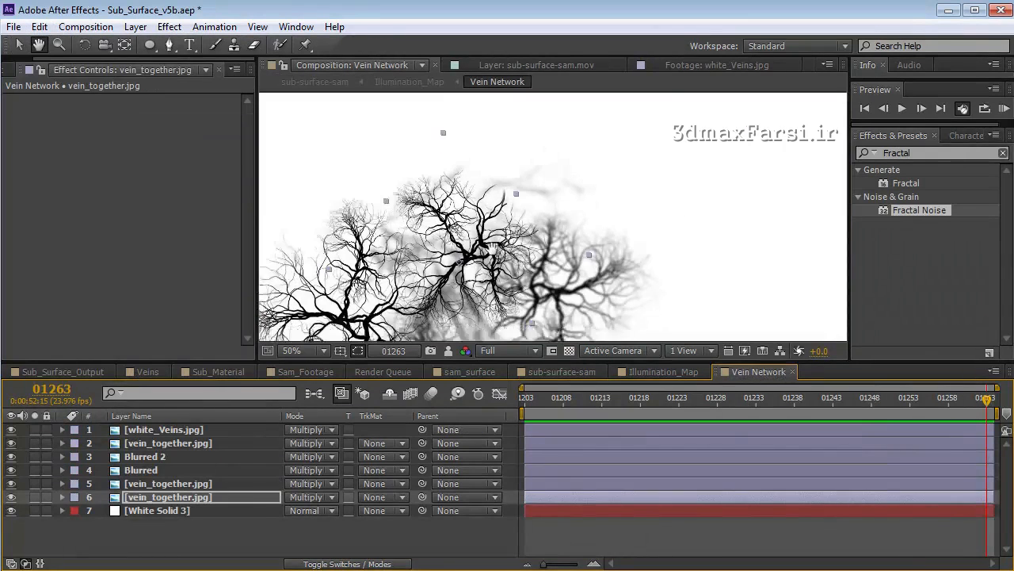
key(ctrl+v)
drag(141, 497, 139, 428)
click(135, 26)
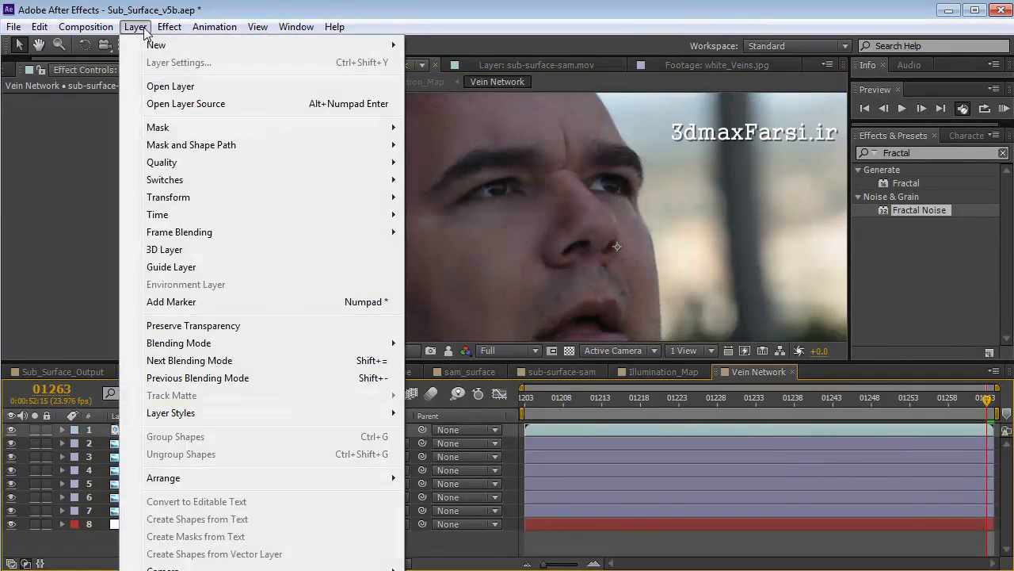
click(179, 267)
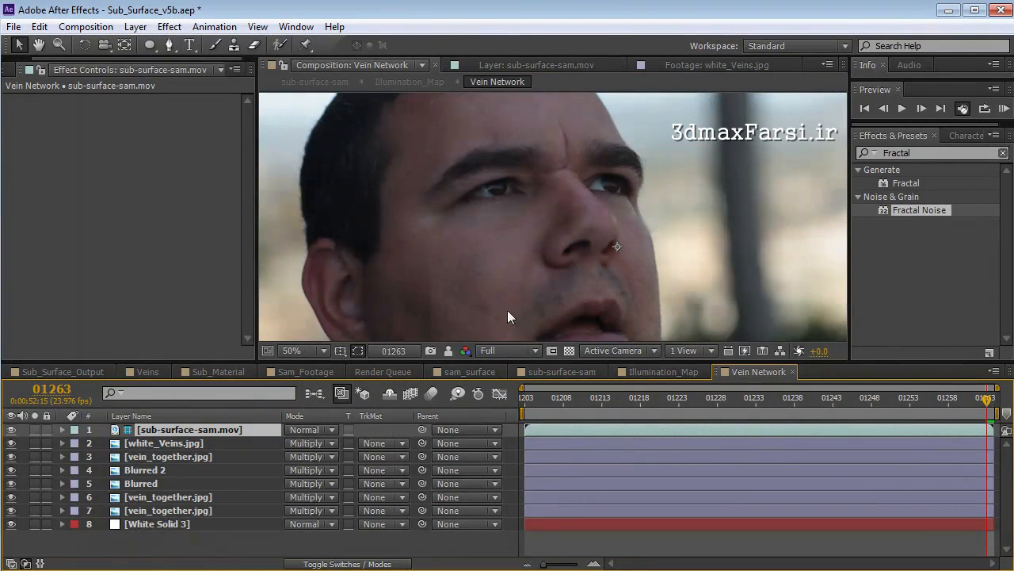
- Lower the guide footage's opacity to 82% so the veins can be positioned against the face
key(comma)
key(comma)
key(t)
drag(291, 446, 262, 439)
key(space)
scroll(512, 261, up, 2)
drag(512, 261, 536, 217)
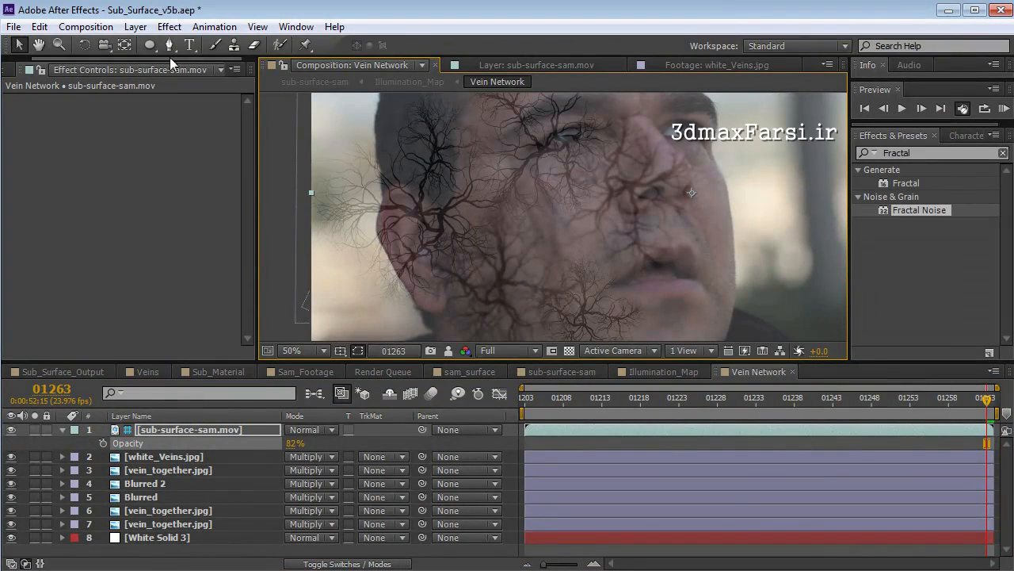
- Create a full-size white solid above the guide footage in Vein Network and hide it
click(135, 26)
mouse_move(147, 43)
click(440, 63)
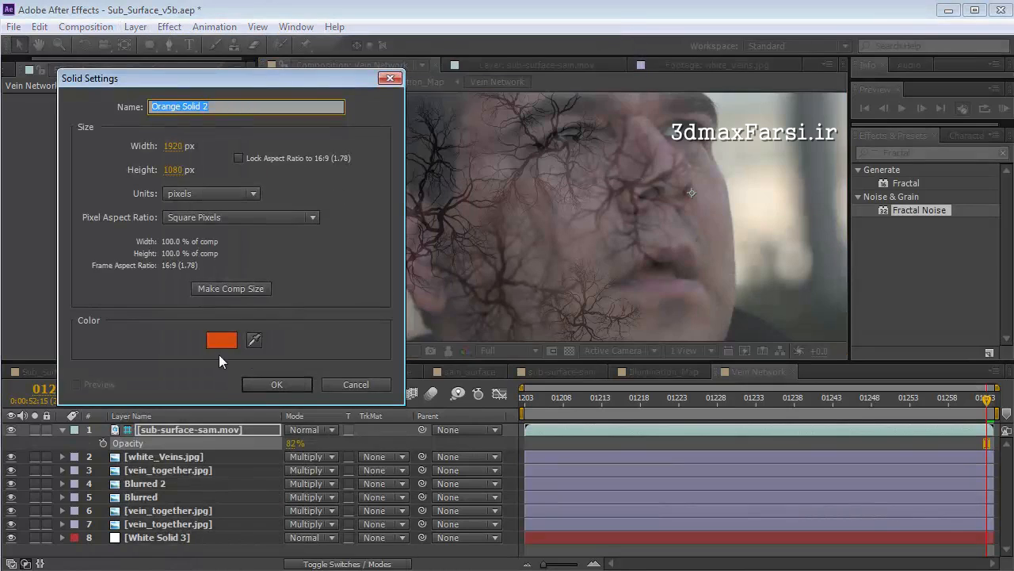
click(220, 344)
drag(219, 368, 57, 273)
key(Return)
key(Return)
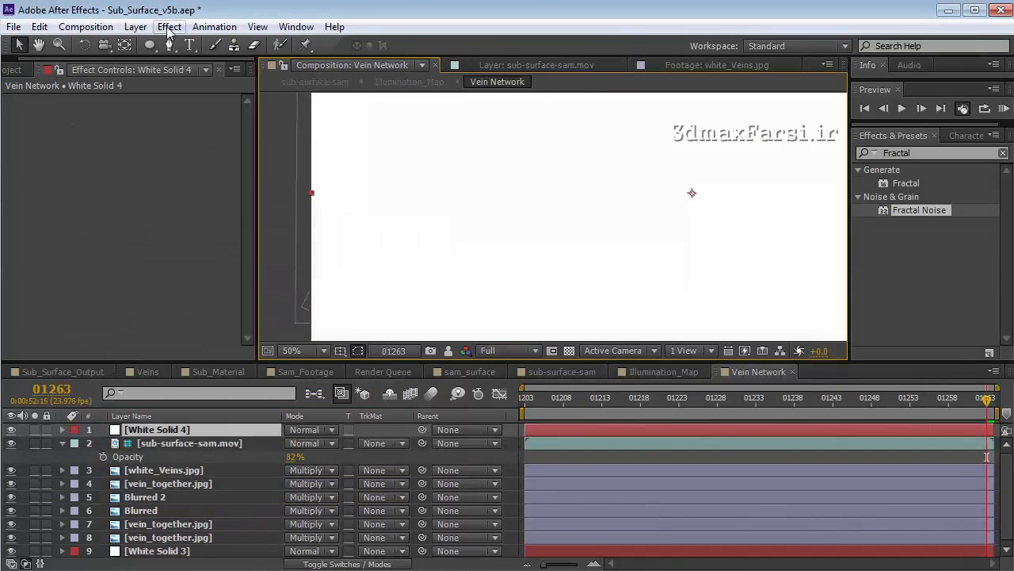
click(11, 431)
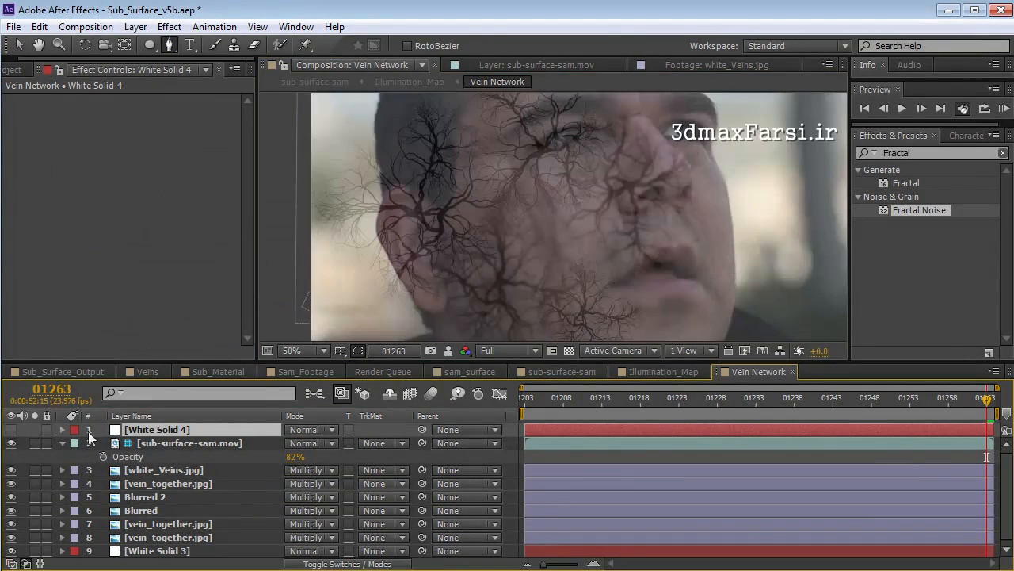
- Draw a closed mask on the white solid around the glowing eye, feather it 64 pixels and show the solid
click(601, 116)
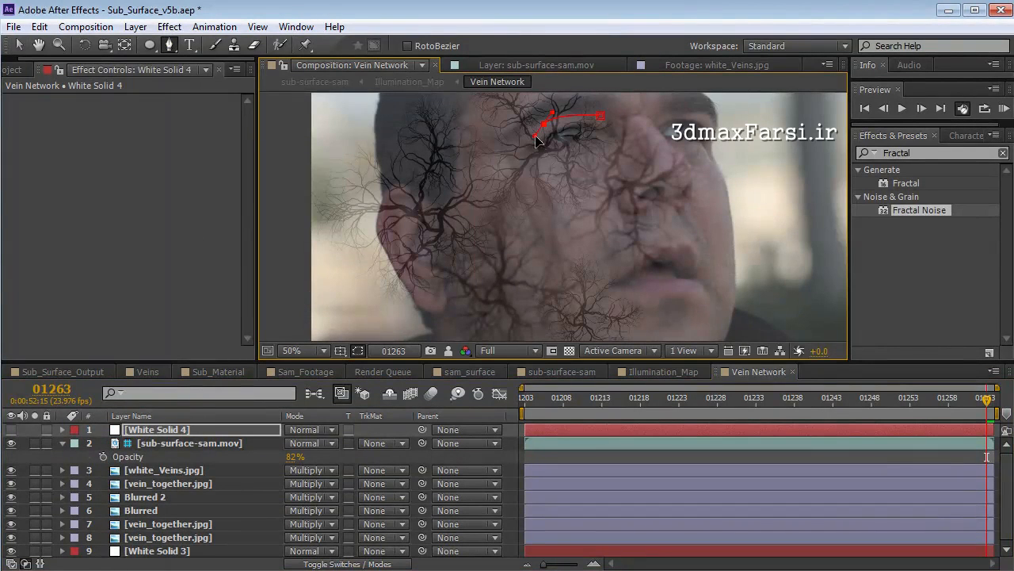
click(573, 164)
click(606, 151)
click(601, 116)
key(f)
mouse_move(318, 458)
mouse_down()
mouse_move(360, 458)
mouse_move(334, 457)
mouse_up()
click(11, 430)
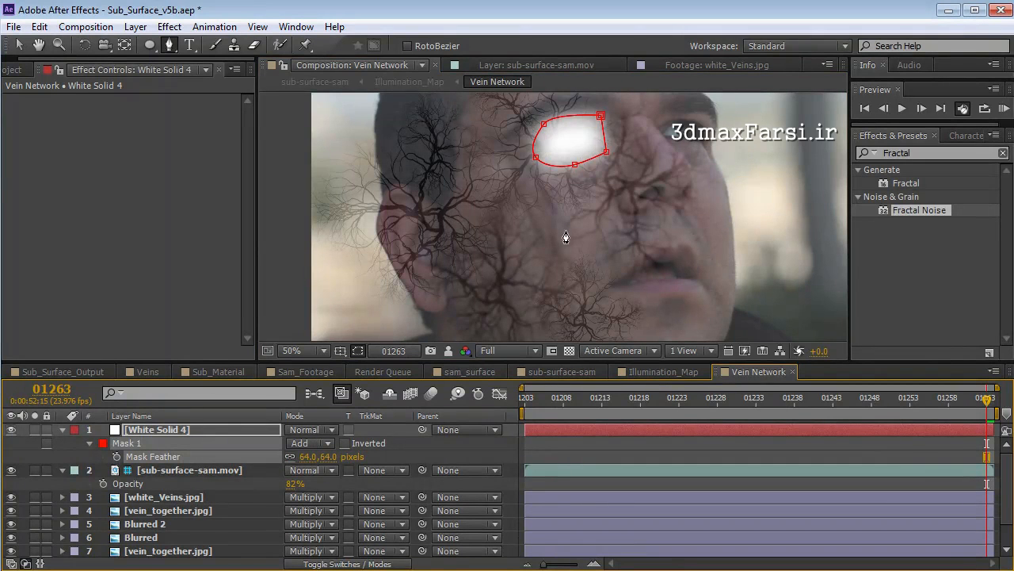
- Fine-tune the eye mask's lower and upper-left points and check the cleared eye area in sub-surface-sam
key(v)
mouse_move(574, 163)
mouse_down()
mouse_move(581, 152)
mouse_move(580, 162)
mouse_up()
drag(543, 124, 539, 123)
click(673, 457)
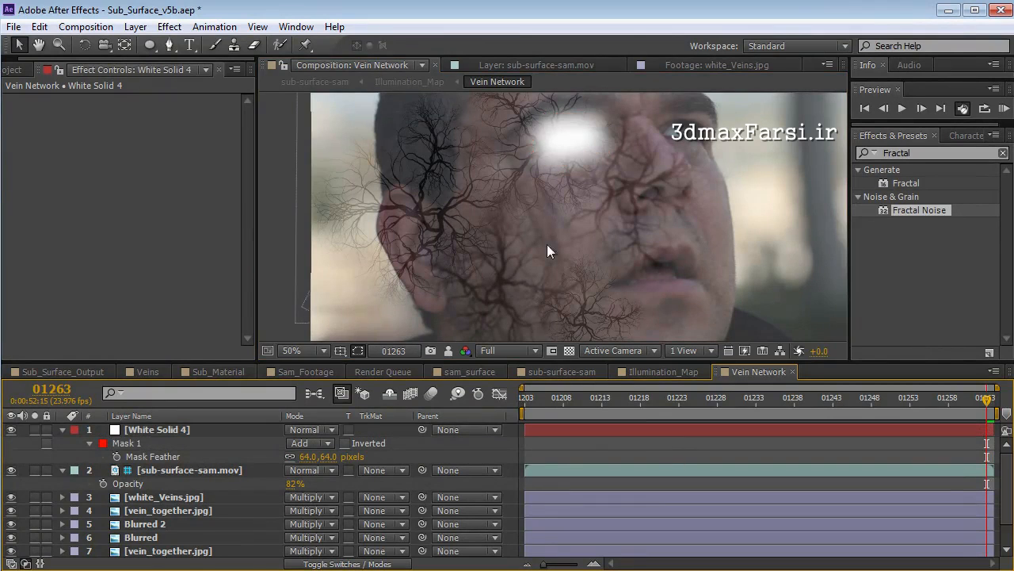
click(563, 372)
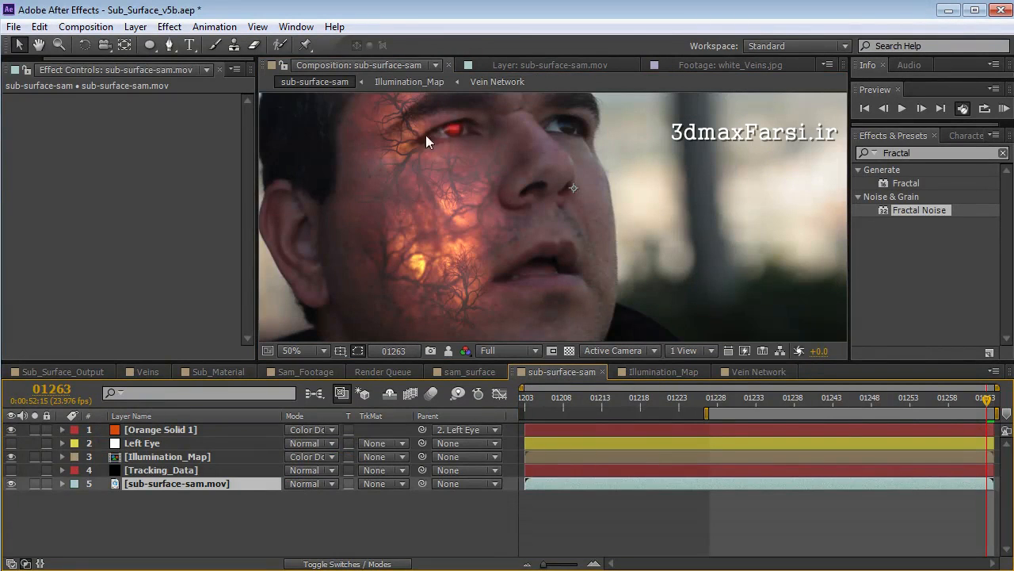
- Duplicate the sharp vein_together.jpg layer in Vein Network, then move and rotate the copy onto the cheek beside the mouth
click(738, 374)
click(179, 536)
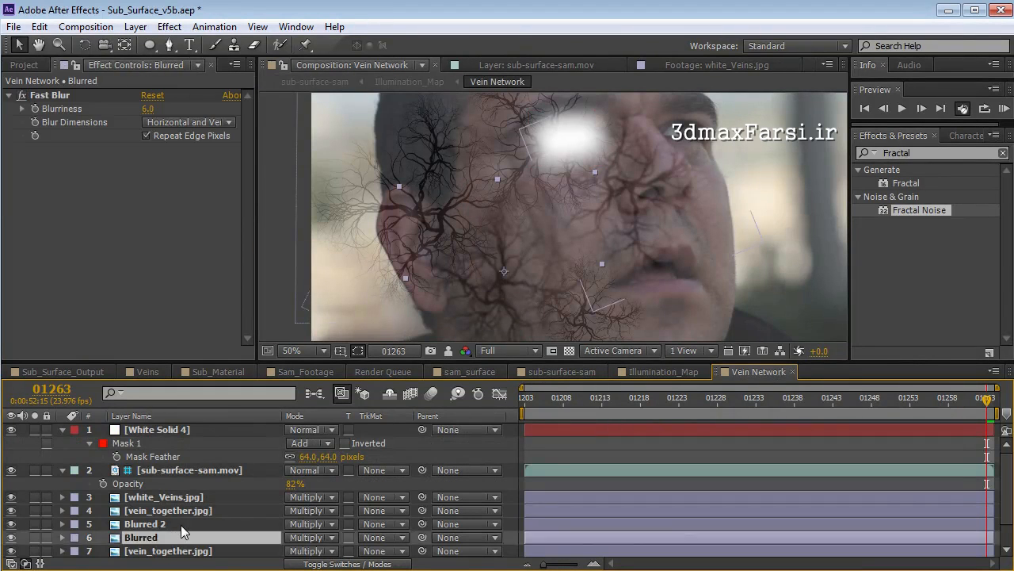
scroll(181, 530, down, 2)
click(158, 538)
key(ctrl+d)
drag(662, 149, 602, 144)
key(w)
drag(566, 175, 623, 247)
key(v)
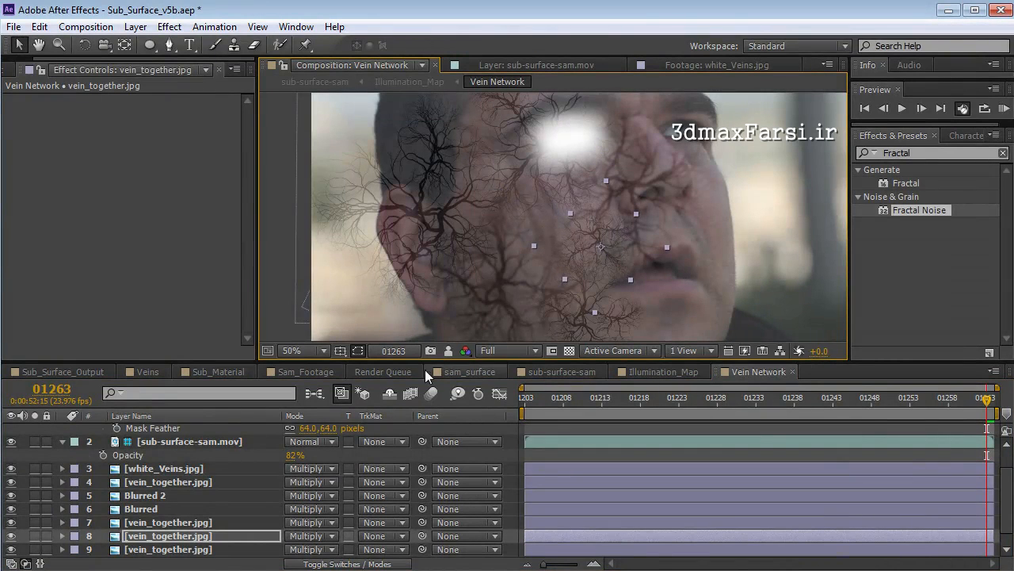
- Examine the added cheek veins up close in sub-surface-sam and scrub the final frames at full-frame view
click(643, 372)
click(580, 374)
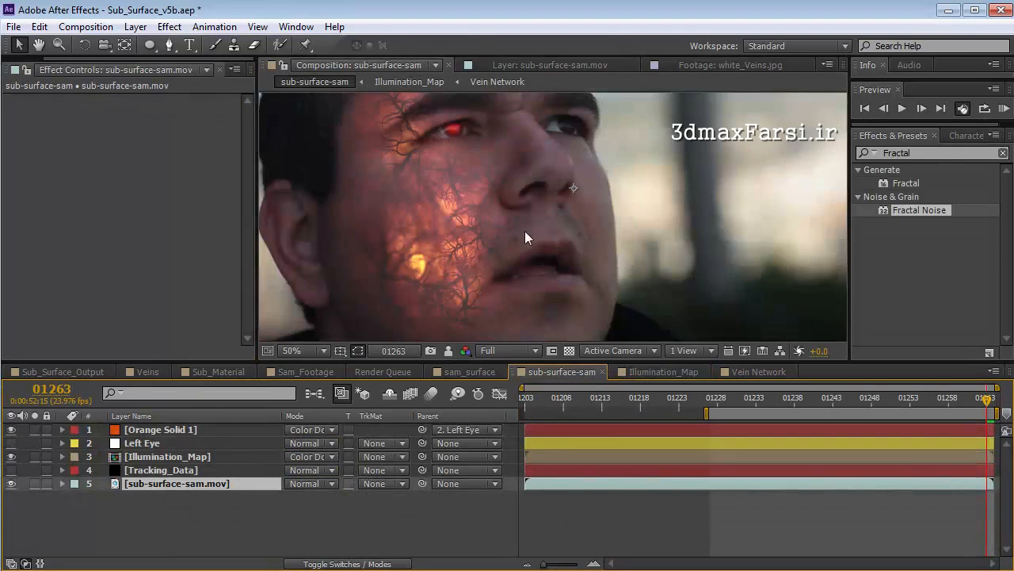
key(slash)
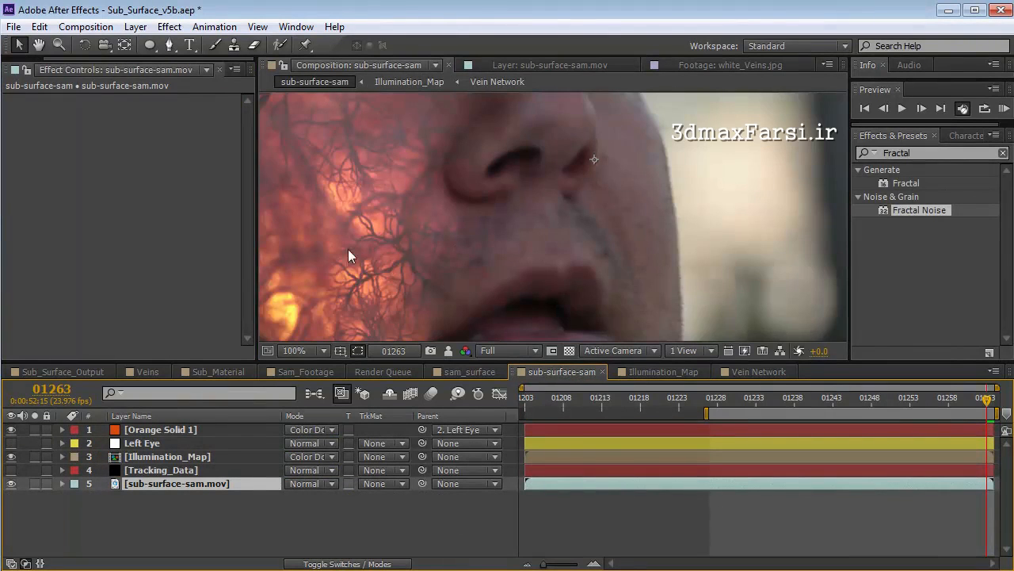
key(comma)
key(comma)
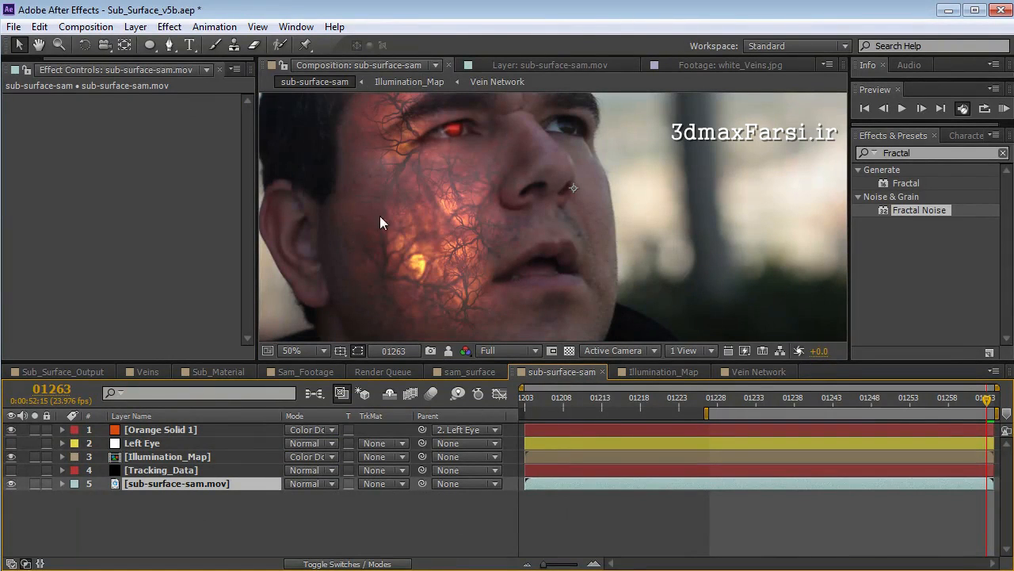
key(comma)
key(comma)
mouse_move(973, 408)
mouse_down()
mouse_move(891, 412)
mouse_move(991, 415)
mouse_up()
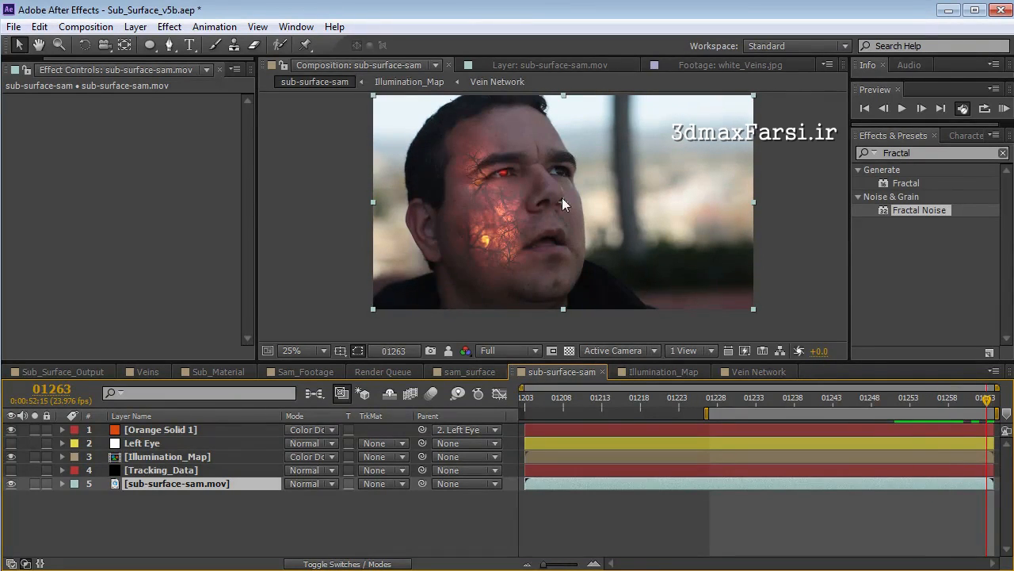
- Add an adjustment layer above all layers in sub-surface-sam and apply the Curves effect to it
click(135, 27)
mouse_move(156, 46)
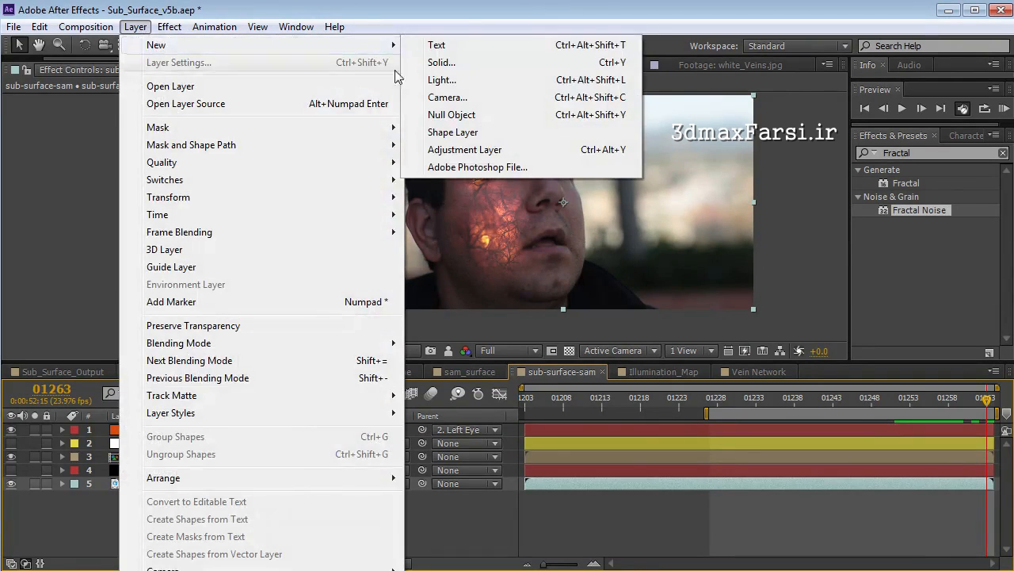
click(465, 150)
click(170, 27)
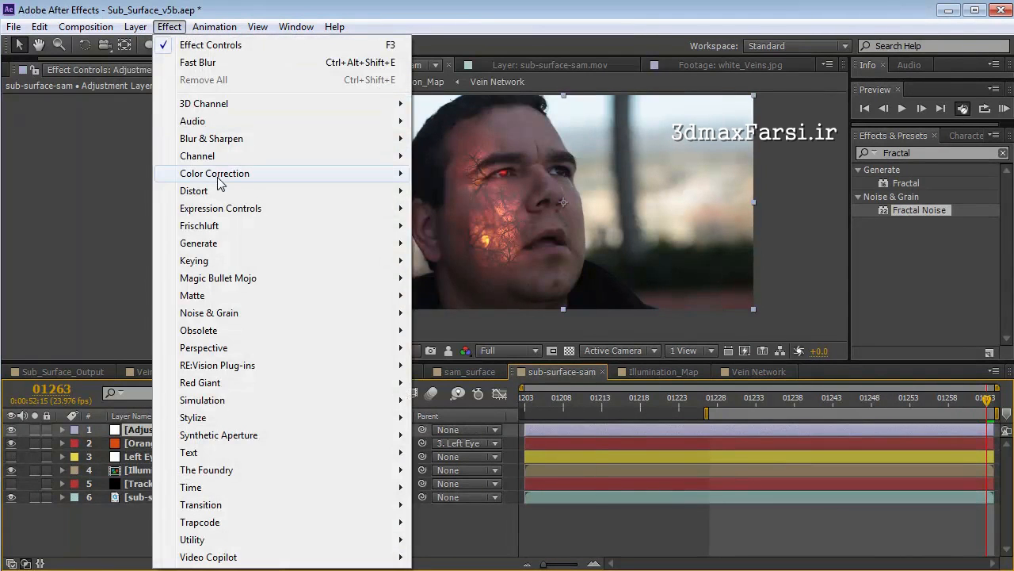
mouse_move(221, 183)
click(449, 488)
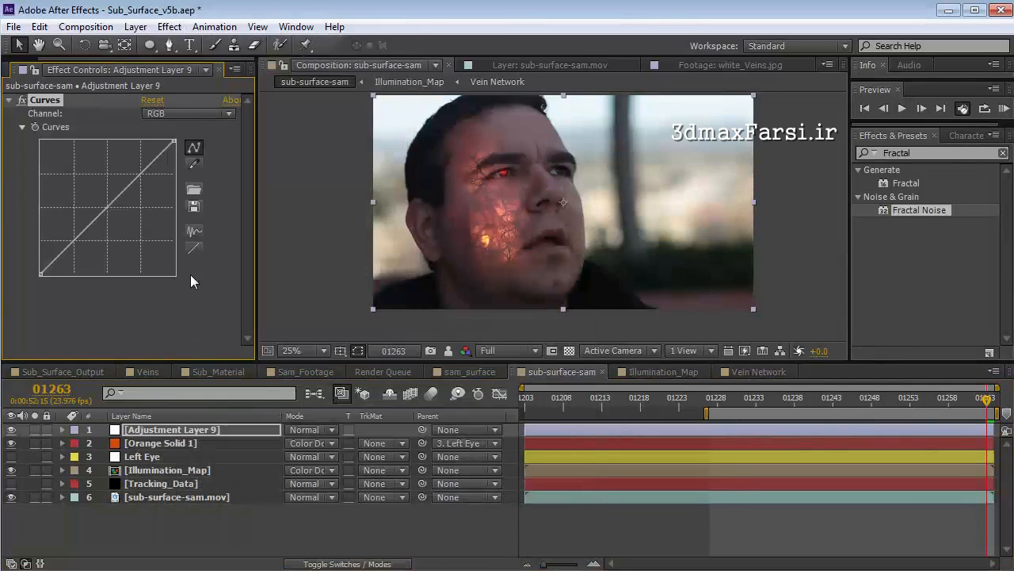
- Darken the shot with the RGB curve and fine-tune the midtones of the red and blue channel curves
drag(87, 229, 66, 263)
click(161, 116)
click(176, 145)
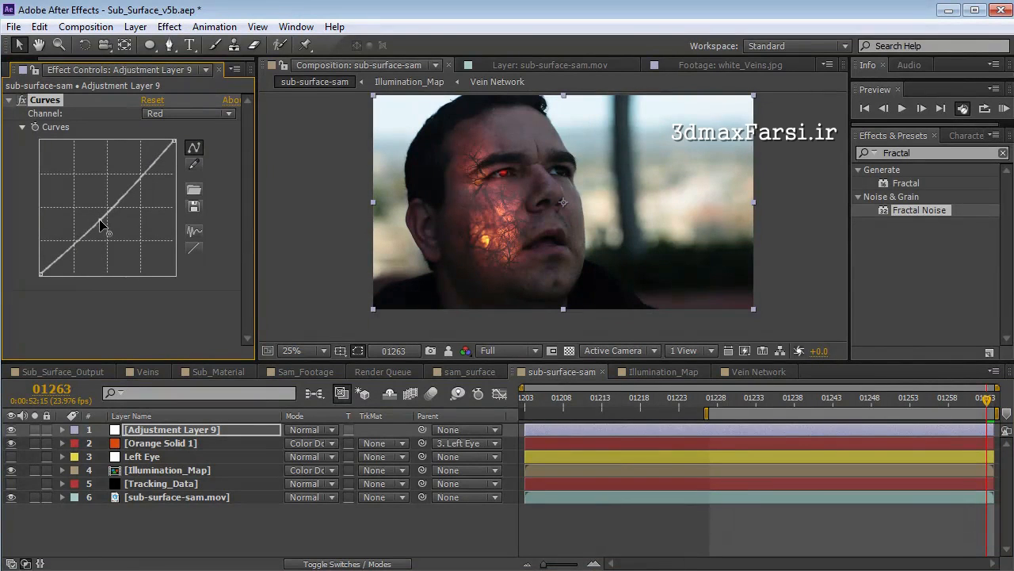
click(167, 115)
click(176, 184)
drag(96, 217, 96, 219)
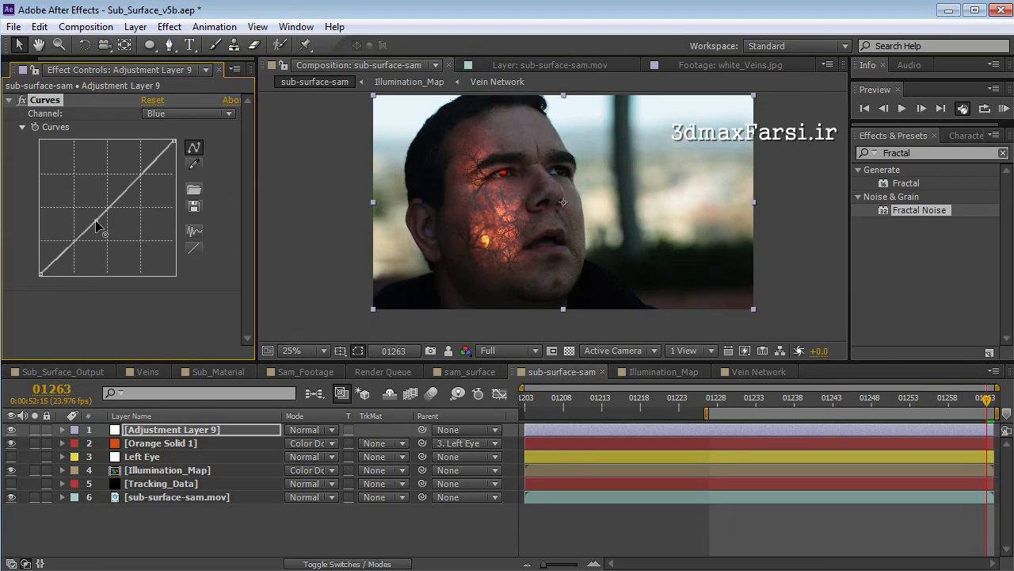
- Raise the midtones and highlights of the adjustment layer's RGB curve for more contrast and check the last frames
click(200, 114)
click(182, 132)
drag(96, 224, 93, 217)
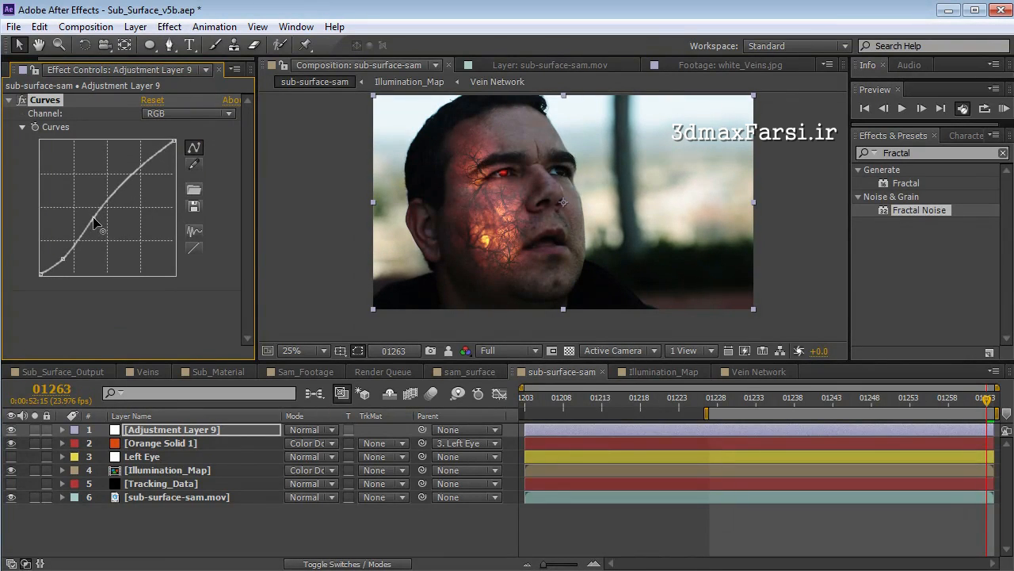
mouse_move(123, 186)
mouse_down()
mouse_move(132, 169)
mouse_move(134, 179)
mouse_up()
mouse_move(973, 400)
mouse_down()
mouse_move(857, 404)
mouse_move(986, 403)
mouse_up()
click(691, 513)
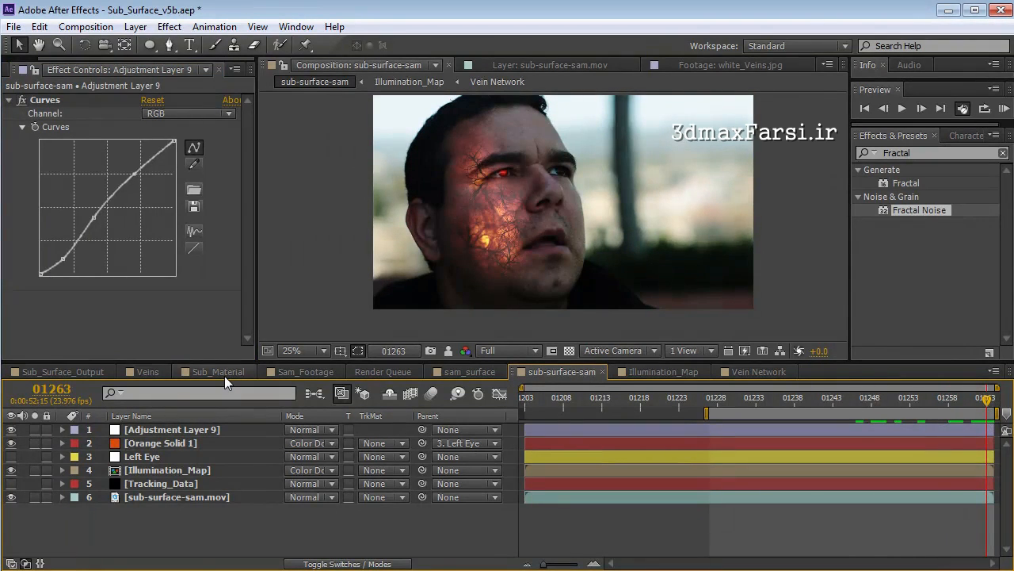
- Duplicate the Illumination_Map layer in sub-surface-sam and apply a second Fast Blur with a blurriness of 94 to the copy
click(175, 470)
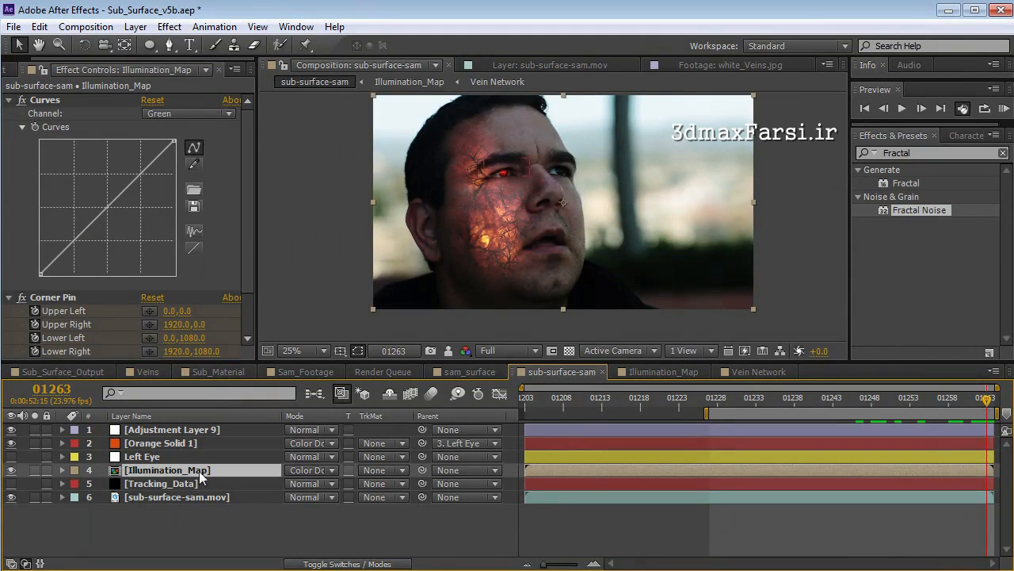
key(ctrl+d)
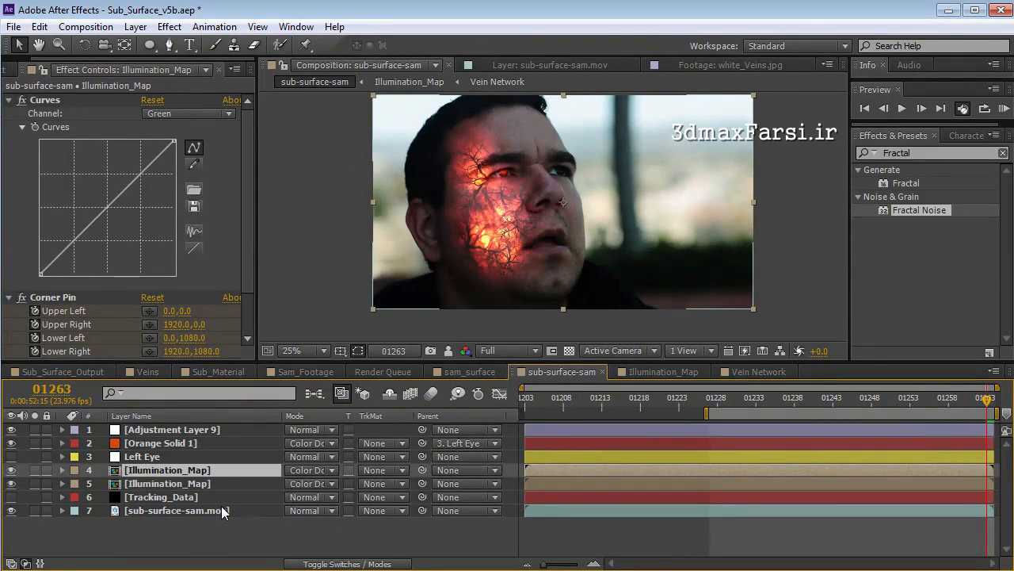
click(181, 28)
mouse_move(280, 141)
click(405, 317)
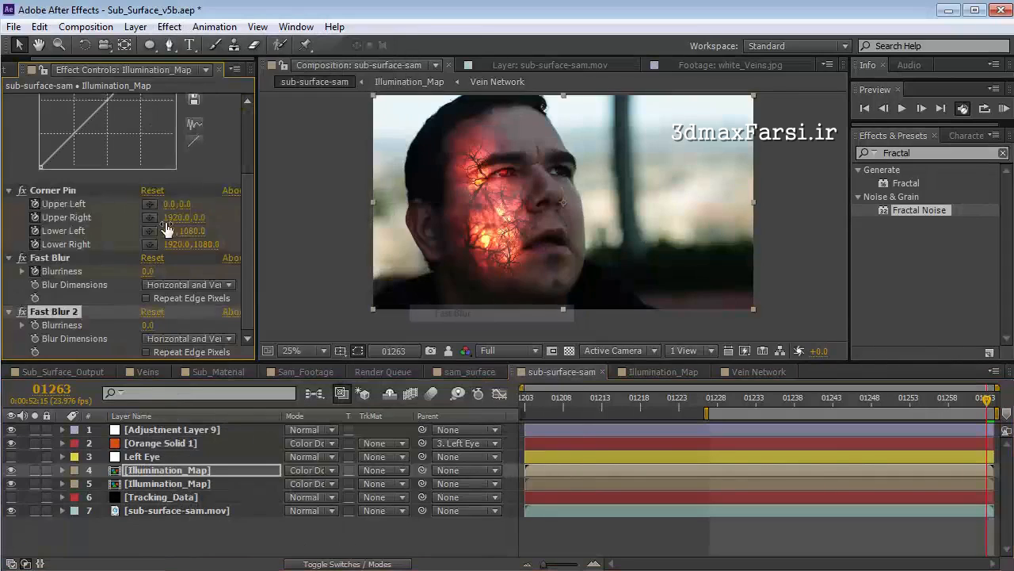
drag(148, 325, 215, 320)
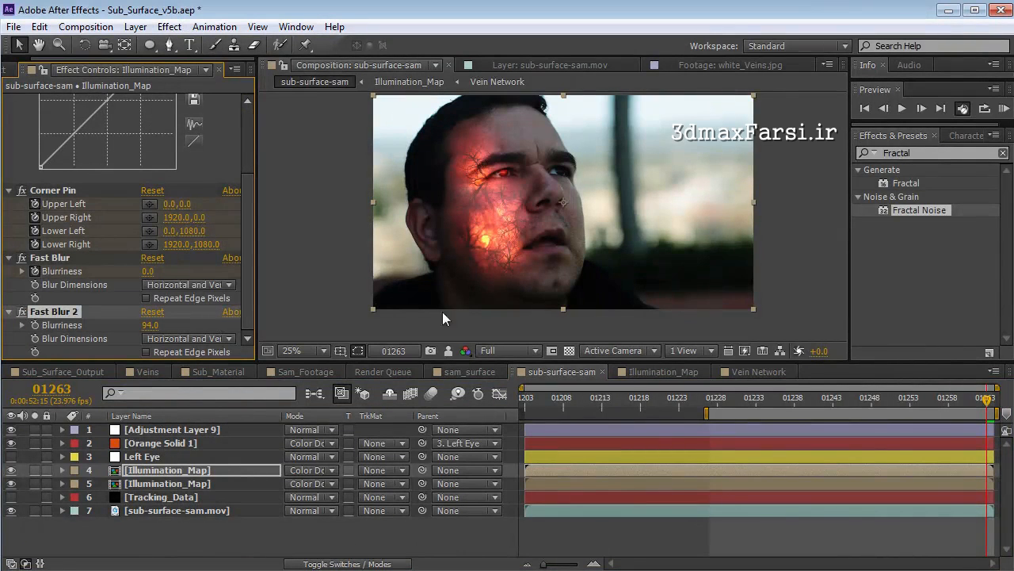
- Lower the blurred Illumination_Map copy's opacity to 51% and check the glow up close at the final frames
key(t)
drag(292, 483, 208, 490)
mouse_move(982, 397)
mouse_down()
mouse_move(777, 418)
mouse_move(987, 414)
mouse_up()
scroll(481, 239, up, 2)
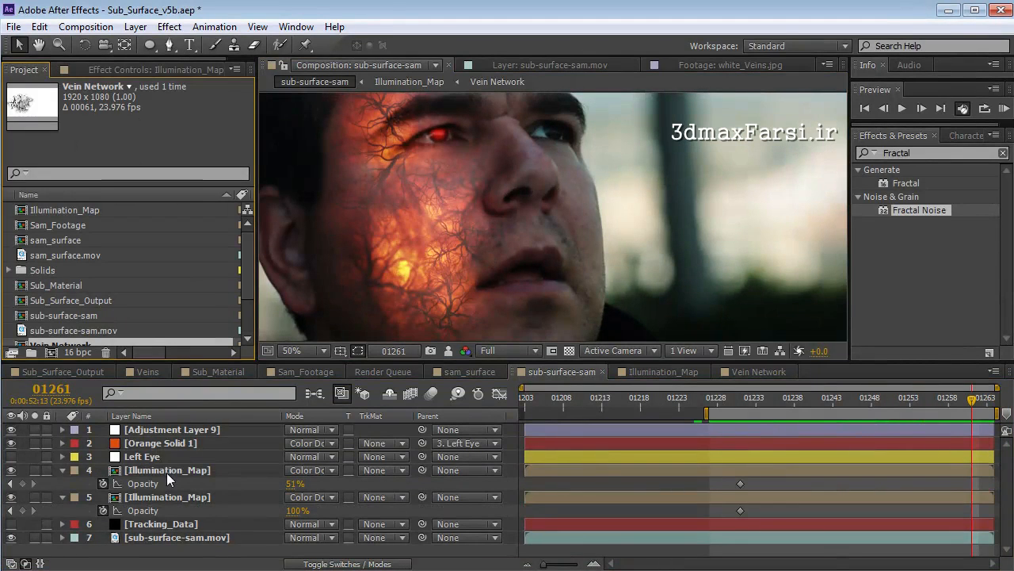
- Copy the Vein Network layer from Illumination_Map into sub-surface-sam above the glow layers and make it visible
double_click(167, 470)
click(164, 429)
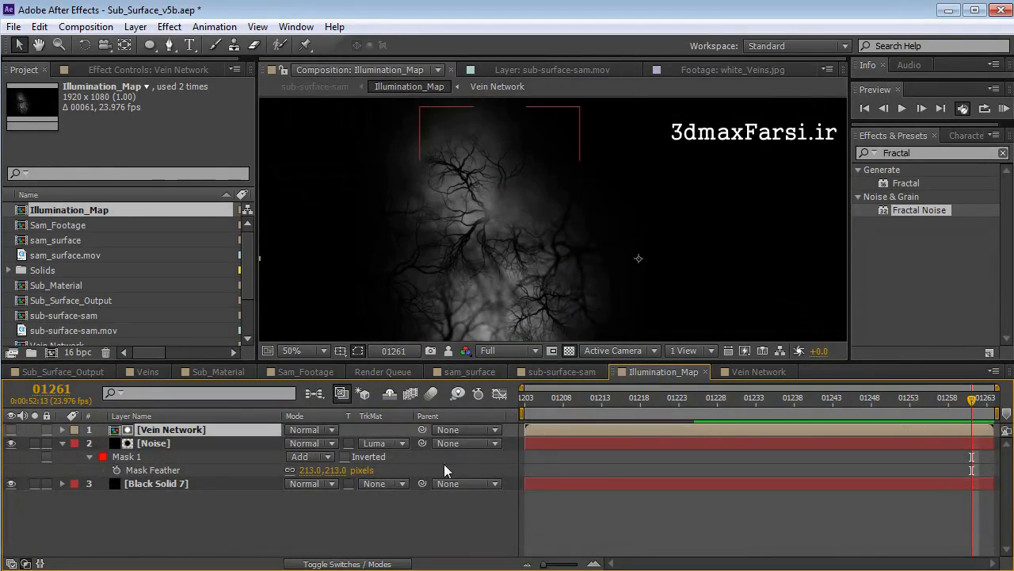
click(554, 438)
click(555, 430)
click(563, 372)
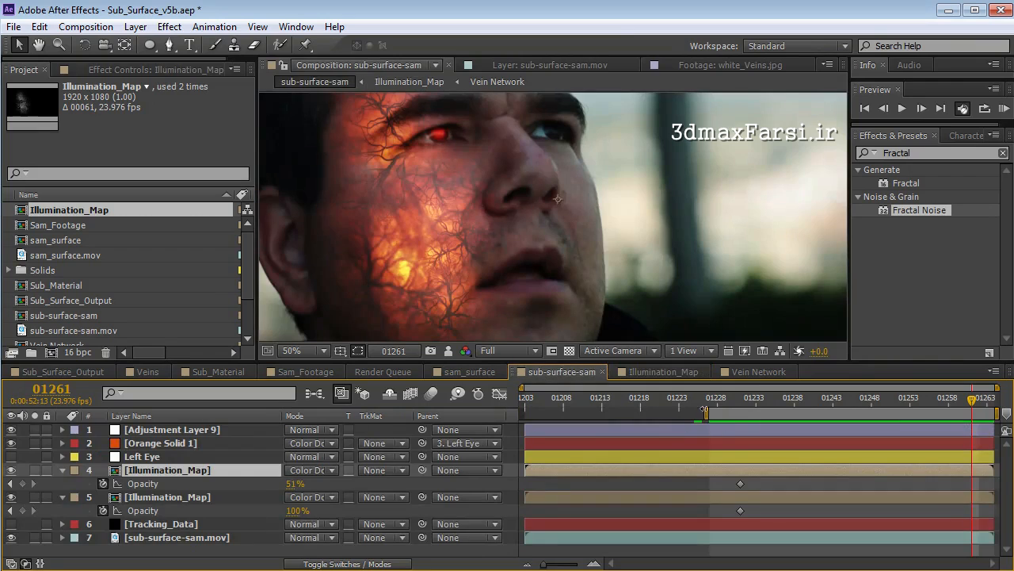
key(ctrl+v)
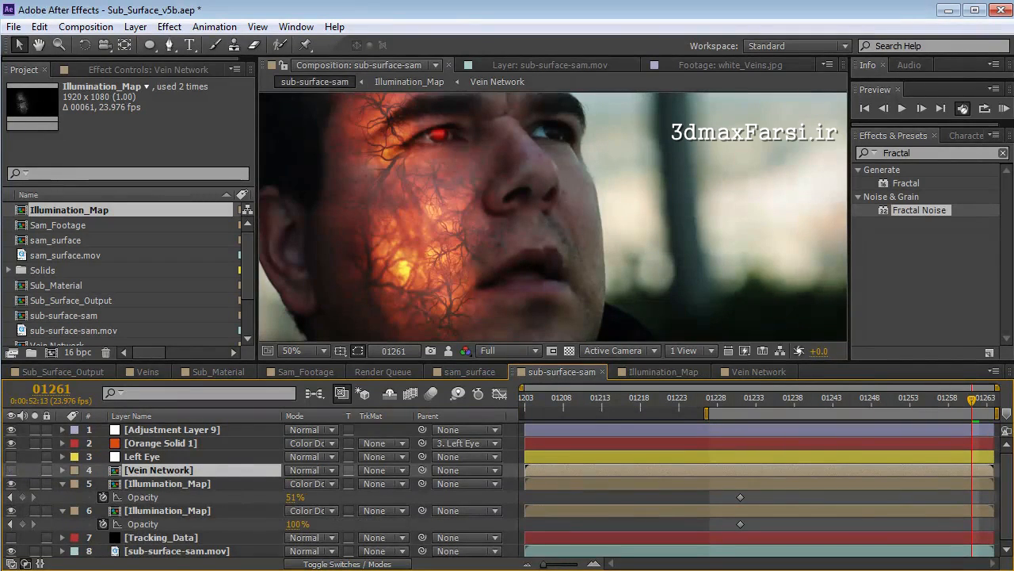
click(11, 469)
click(985, 398)
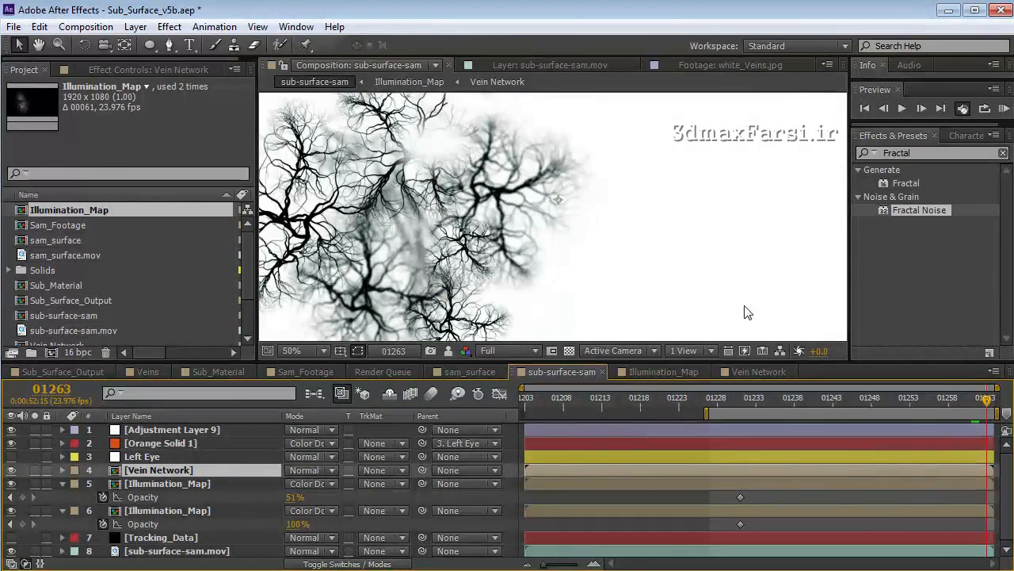
- Copy the Corner Pin keyframes from Illumination_Map and paste them onto the Vein Network layer starting at frame 1203
click(154, 484)
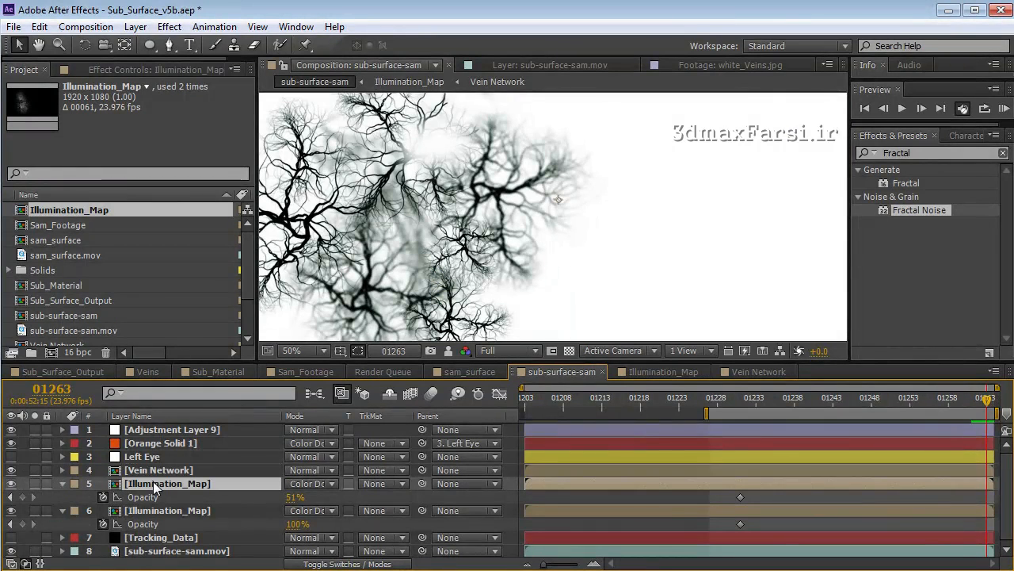
key(e)
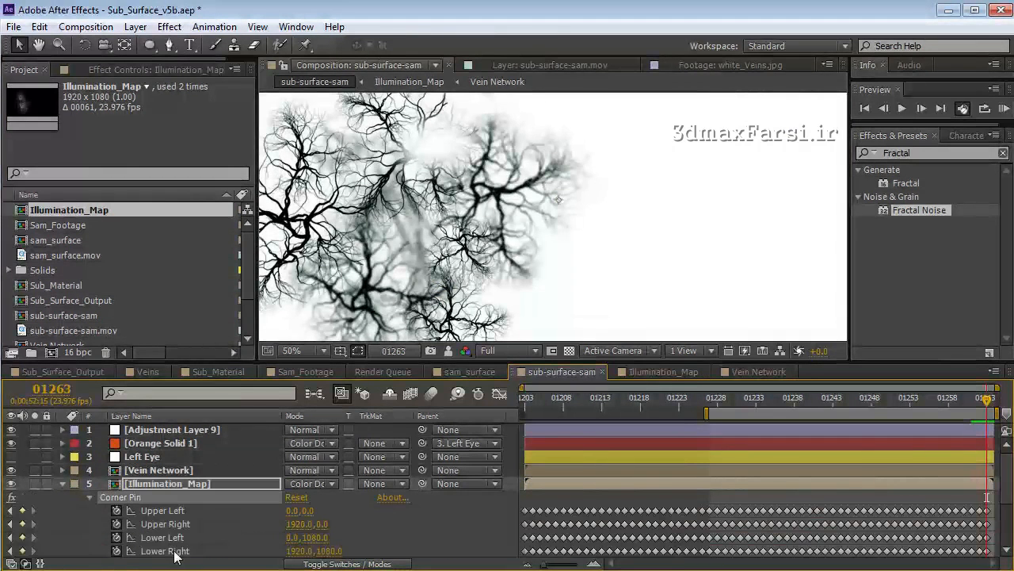
click(175, 552)
shift+click(199, 510)
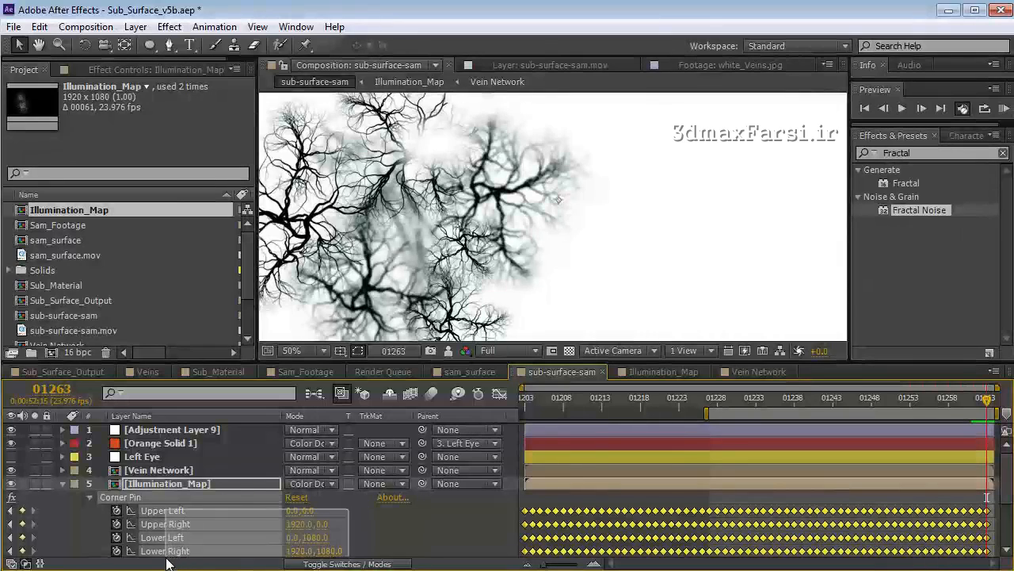
drag(549, 402, 519, 399)
click(156, 469)
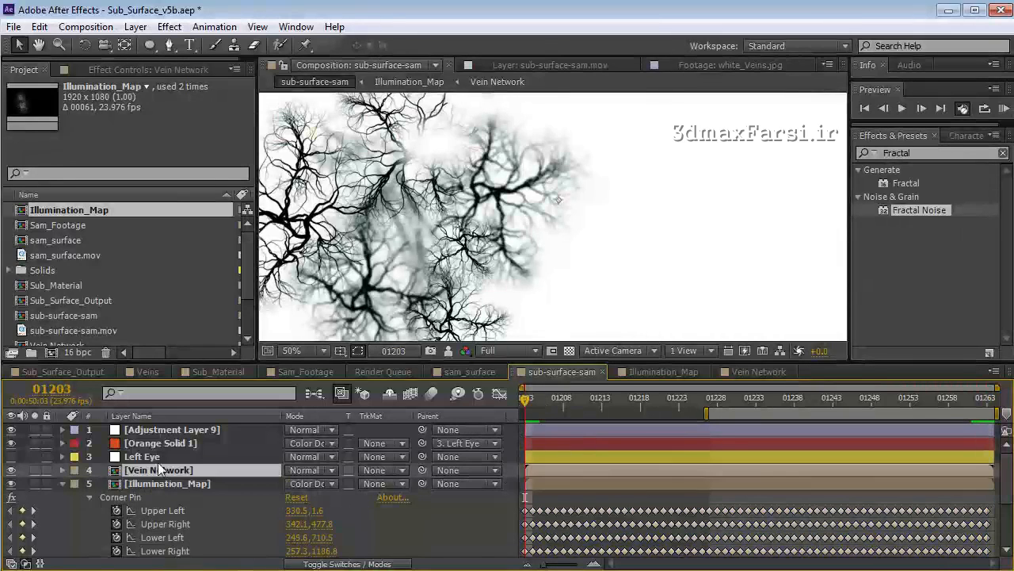
key(ctrl+v)
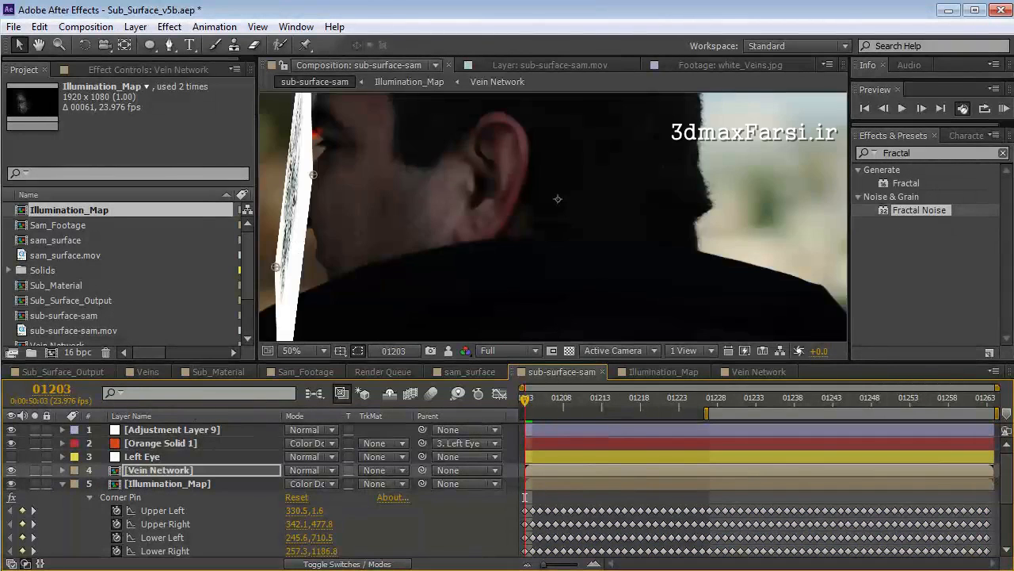
drag(525, 398, 1000, 419)
- Set the Vein Network layer to Multiply and confine it to the cheek with a feathered elliptical mask
click(309, 469)
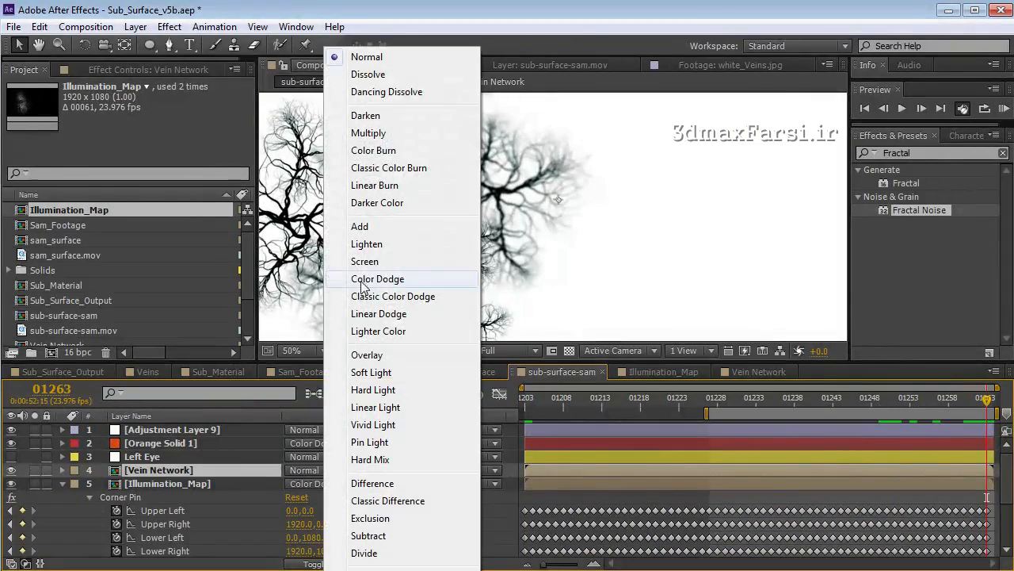
click(366, 136)
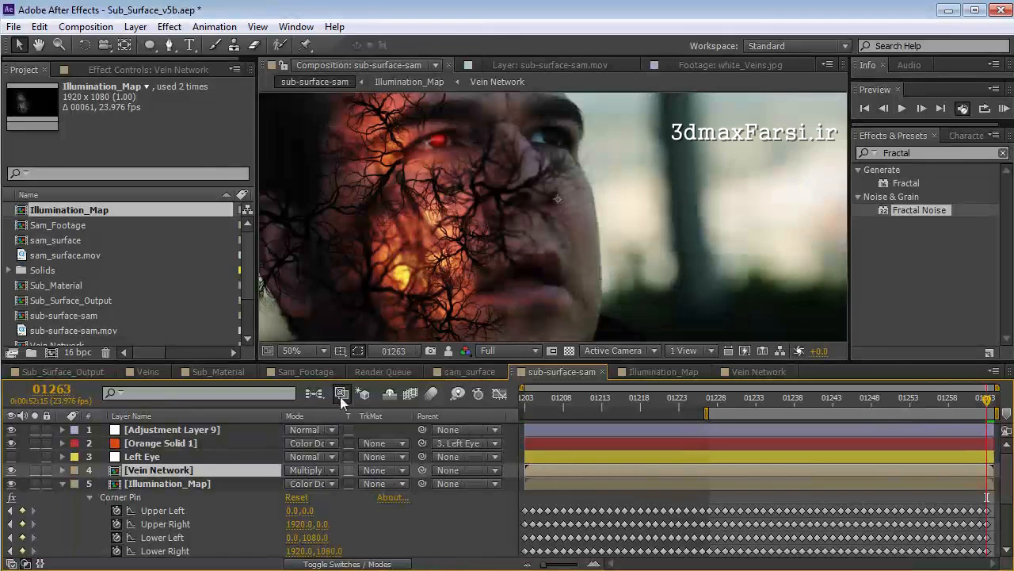
key(t)
click(150, 45)
drag(368, 138, 509, 305)
key(f)
drag(309, 497, 378, 492)
- Lower the Vein Network layer's opacity to 25% and add a Fast Blur with blurriness 6 and Repeat Edge Pixels enabled
click(197, 470)
key(t)
drag(297, 483, 144, 483)
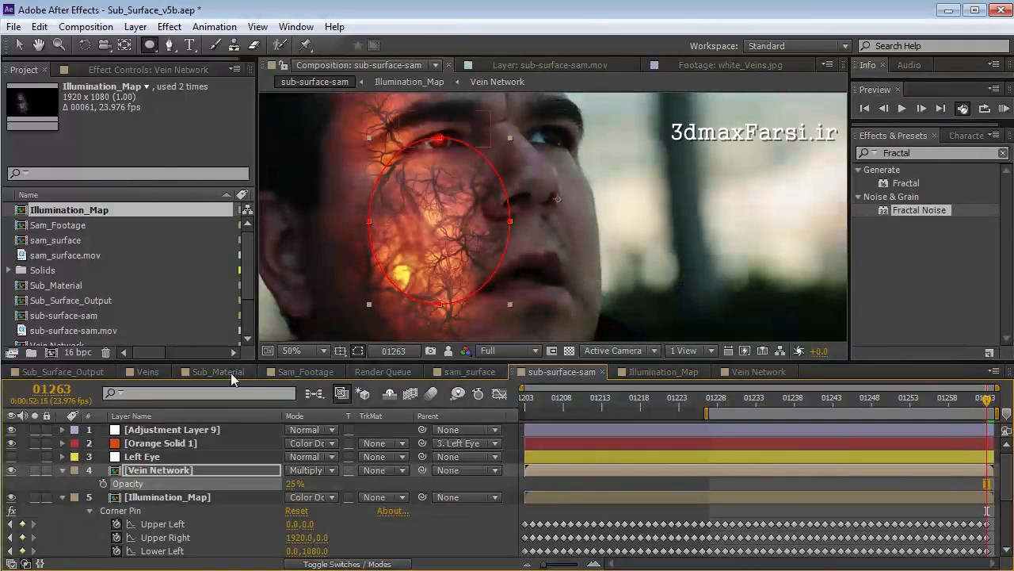
click(169, 26)
mouse_move(237, 135)
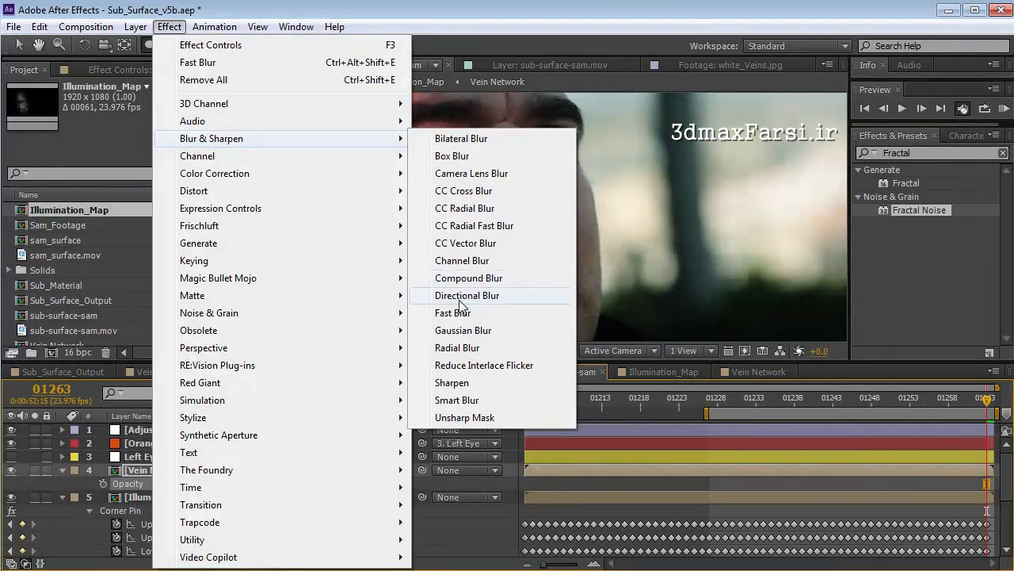
click(460, 312)
click(146, 260)
drag(149, 236, 147, 235)
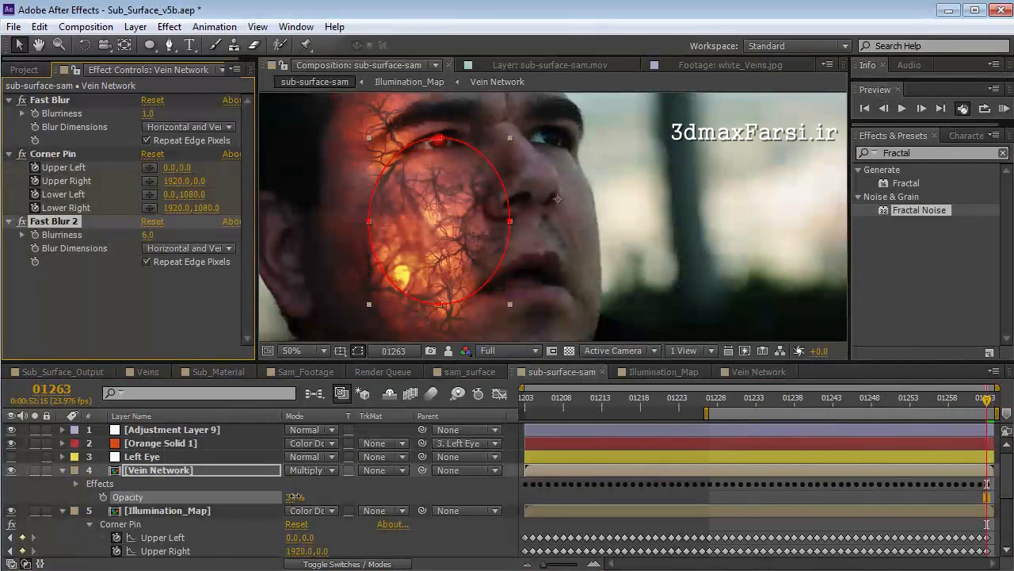
- Narrow the Vein Network mask on its nose side and blend the layer with Color Burn at 47% opacity
key(f)
key(t)
click(311, 470)
click(386, 155)
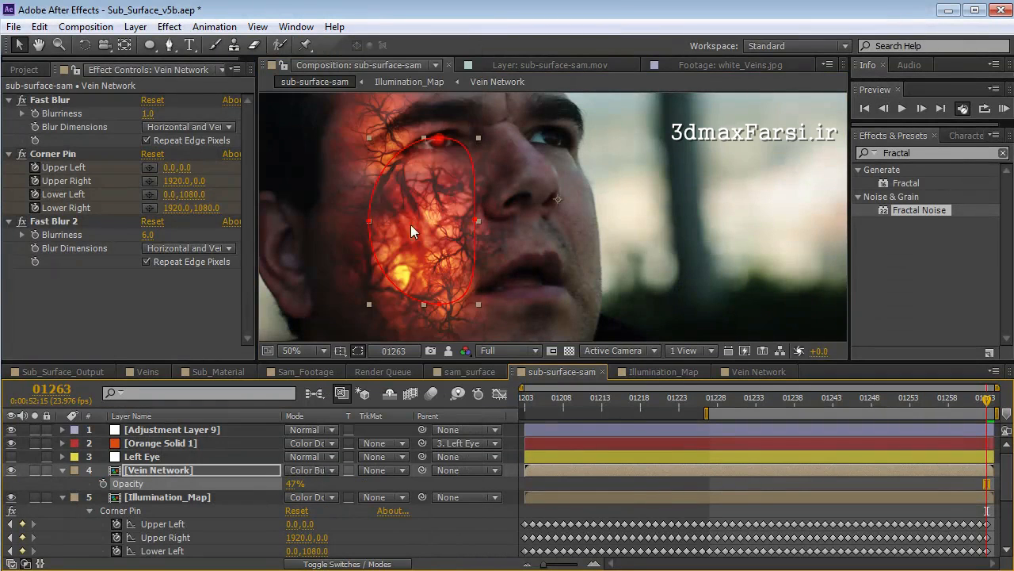
- Compare neighbouring blending modes on the Vein Network layer, choose Classic Color Burn and lower the opacity to 40%
key(shift+equal)
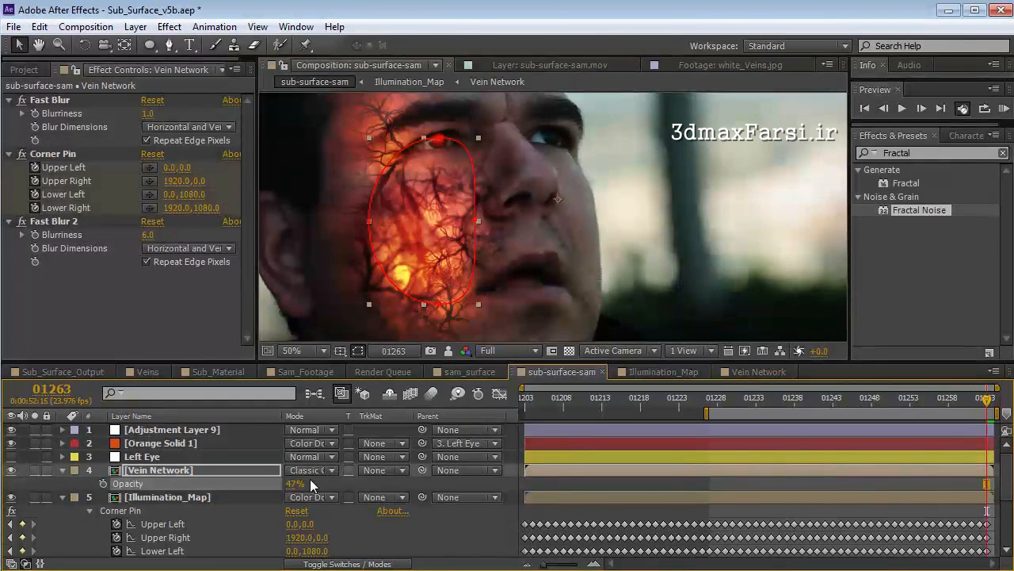
key(shift+minus)
key(shift+minus)
click(309, 470)
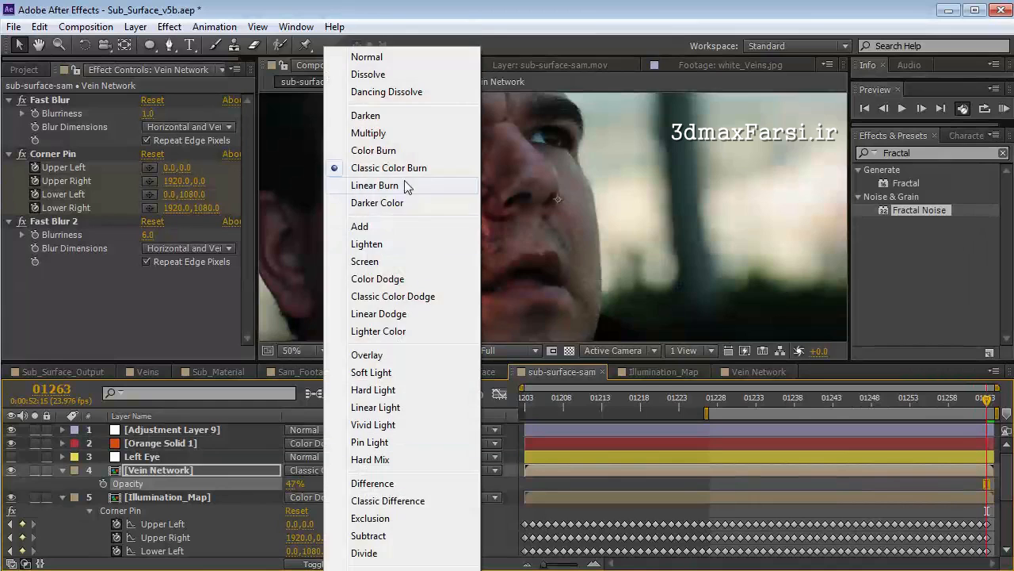
click(404, 168)
drag(295, 483, 289, 484)
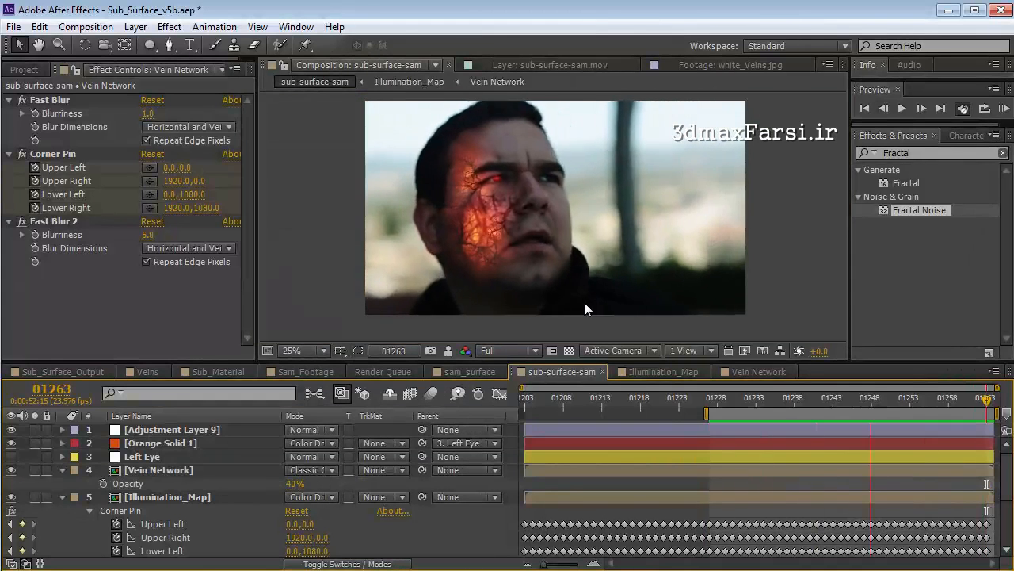